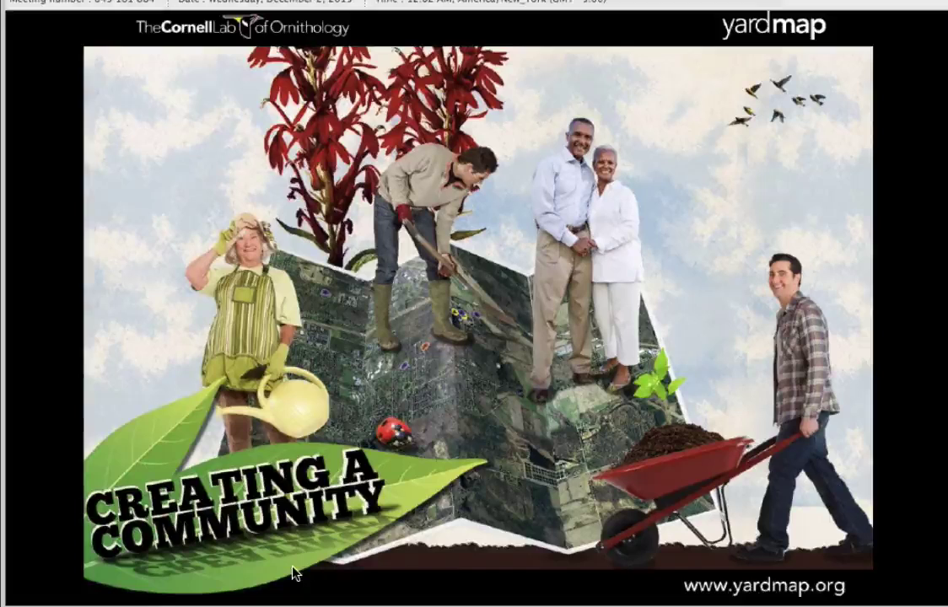
{"action": "key", "text": "Right"}
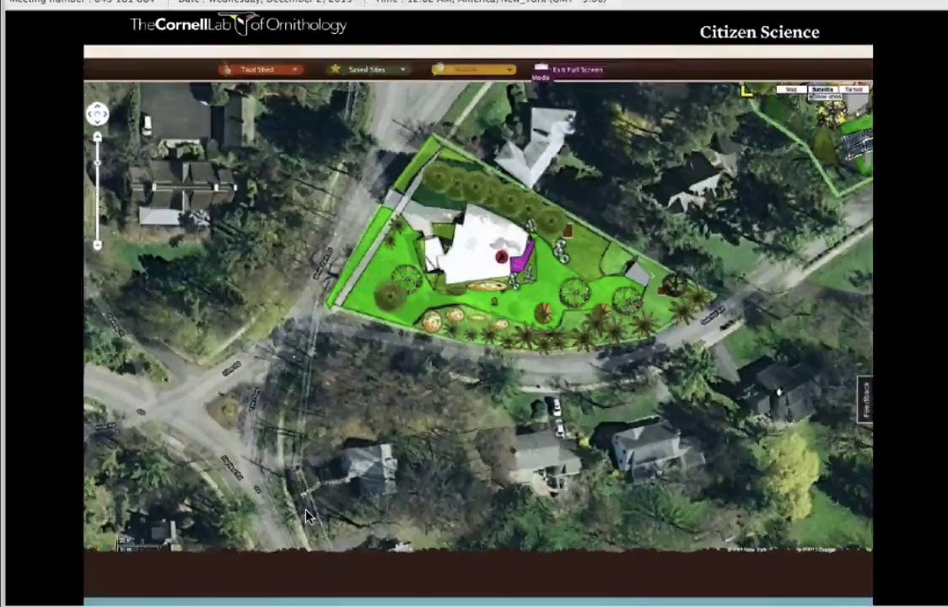
{"action": "key", "text": "Right"}
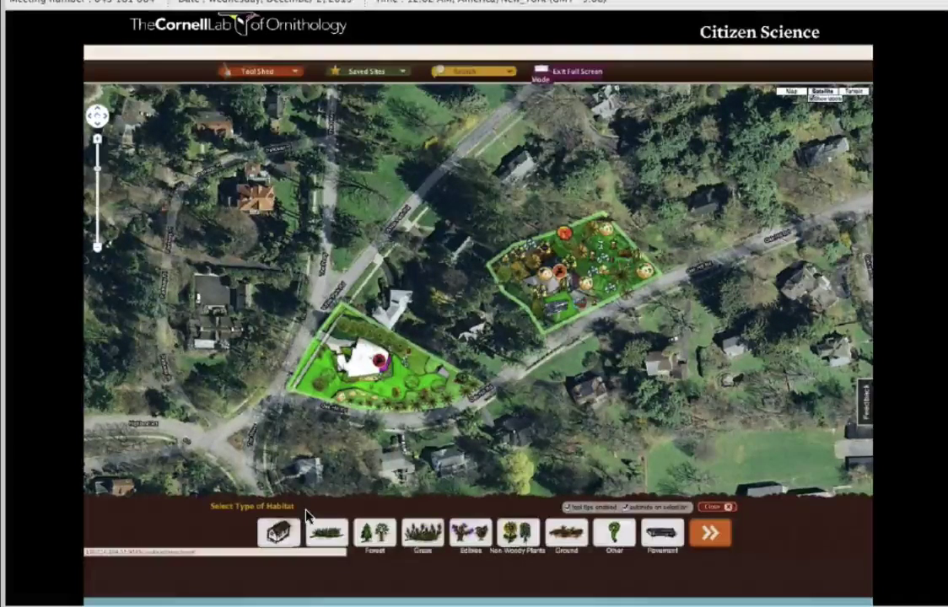
{"action": "key", "text": "Right"}
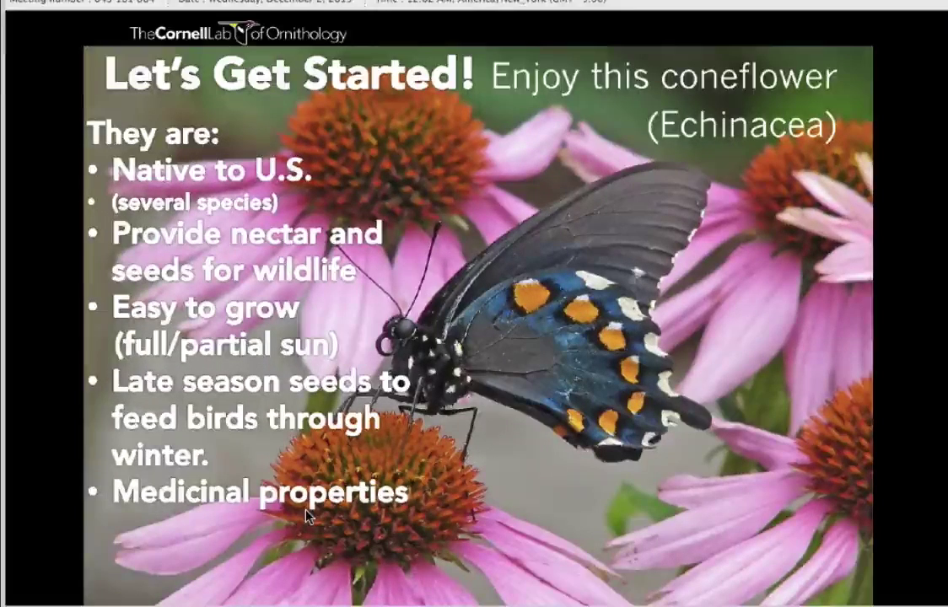
Switch to the browser and examine the Anatomy of a YardMap diagram on the YardMap home page
{"action": "key", "text": "super+Tab"}
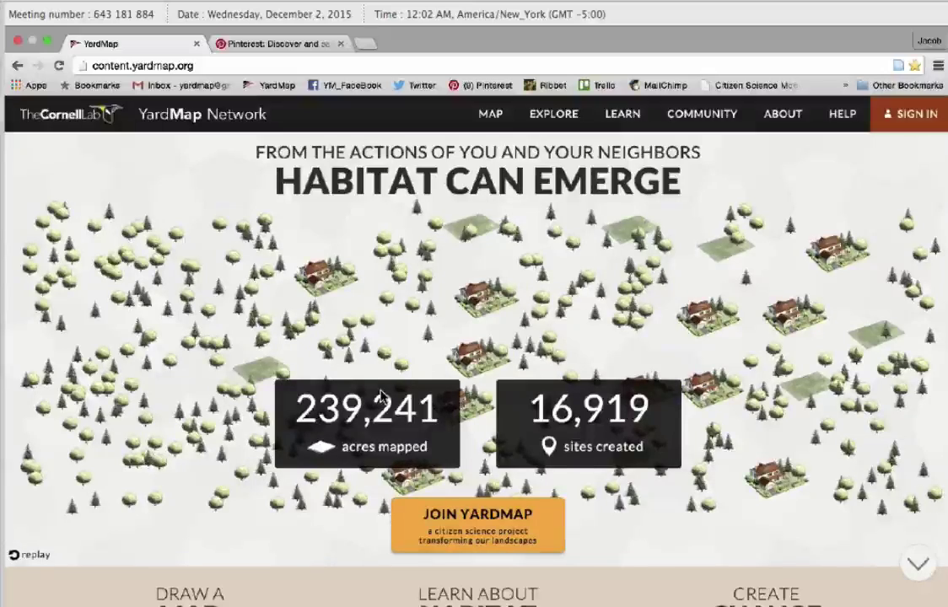
{"action": "scroll", "coordinate": [381, 396], "scroll_direction": "down", "scroll_amount": 5}
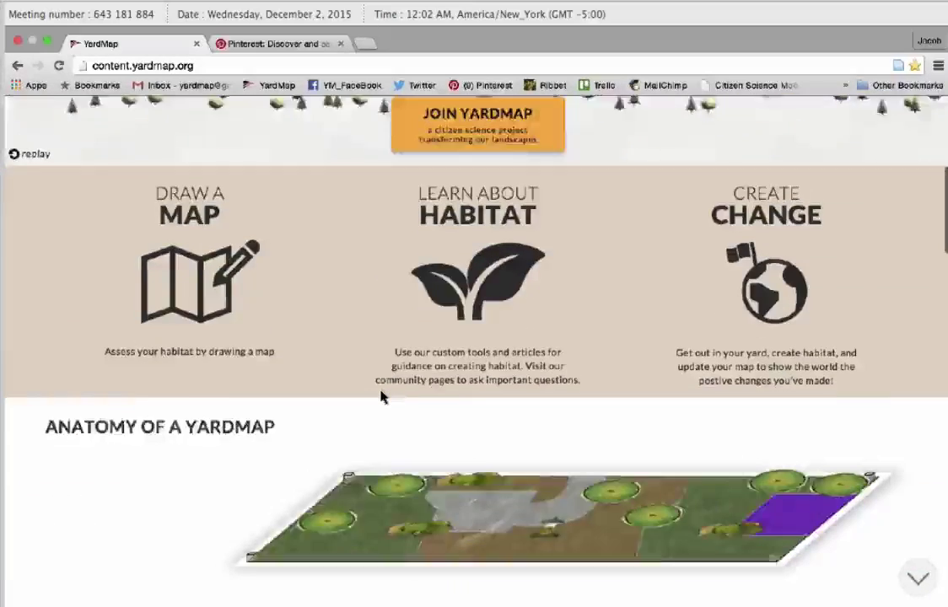
{"action": "scroll", "coordinate": [382, 396], "scroll_direction": "down", "scroll_amount": 3}
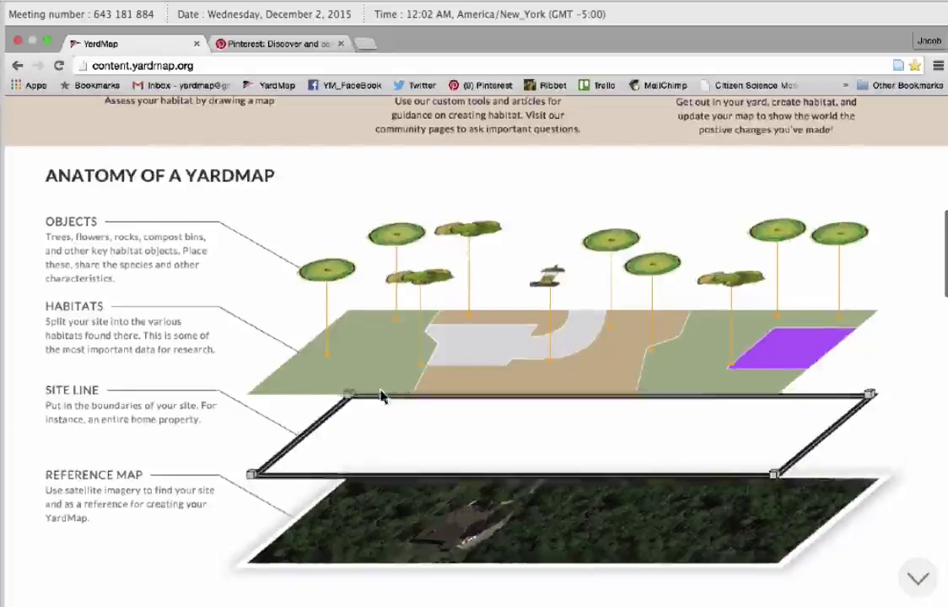
{"action": "scroll", "coordinate": [381, 396], "scroll_direction": "down", "scroll_amount": 2}
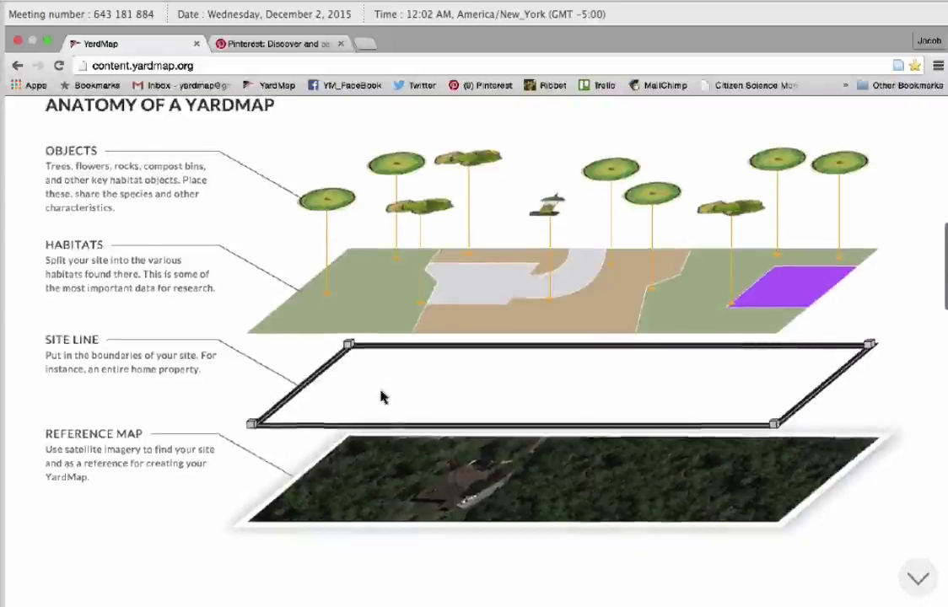
{"action": "scroll", "coordinate": [382, 396], "scroll_direction": "up", "scroll_amount": 1}
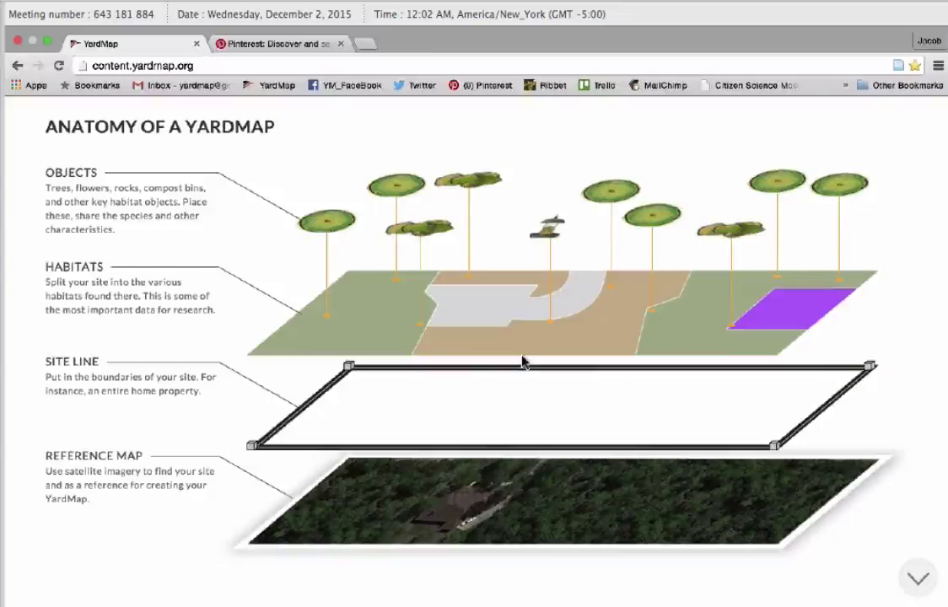
{"action": "scroll", "coordinate": [522, 363], "scroll_direction": "up", "scroll_amount": 5}
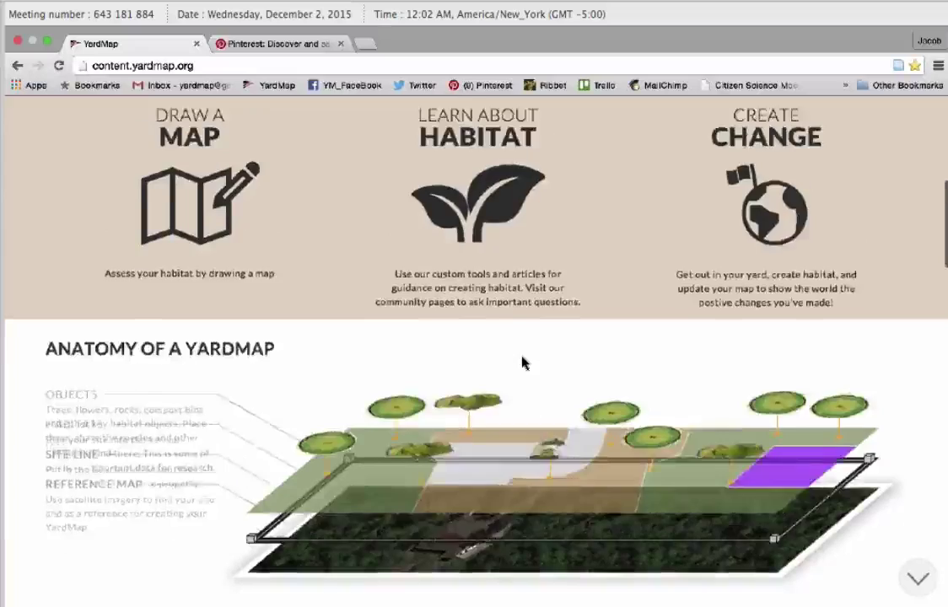
{"action": "scroll", "coordinate": [522, 363], "scroll_direction": "down", "scroll_amount": 6}
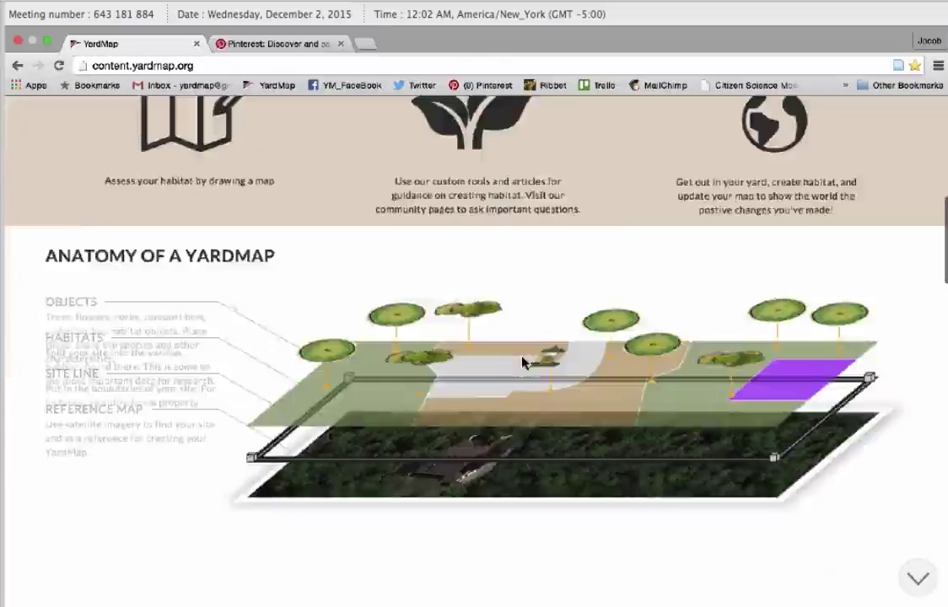
Examine the home page's community section and the globe showing recent YardMap activity, ending back at the page's beginning
{"action": "scroll", "coordinate": [522, 363], "scroll_direction": "down", "scroll_amount": 15}
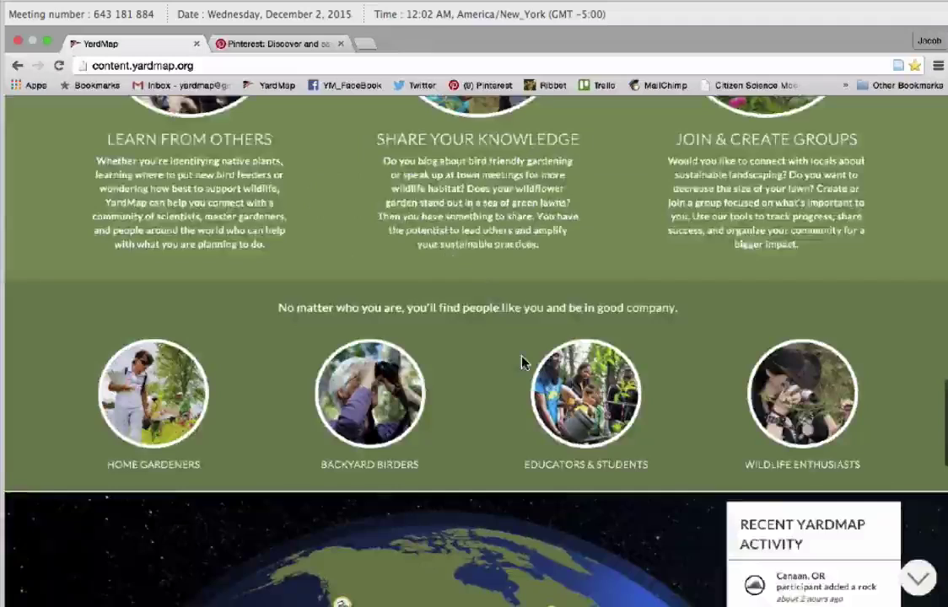
{"action": "scroll", "coordinate": [522, 363], "scroll_direction": "down", "scroll_amount": 3}
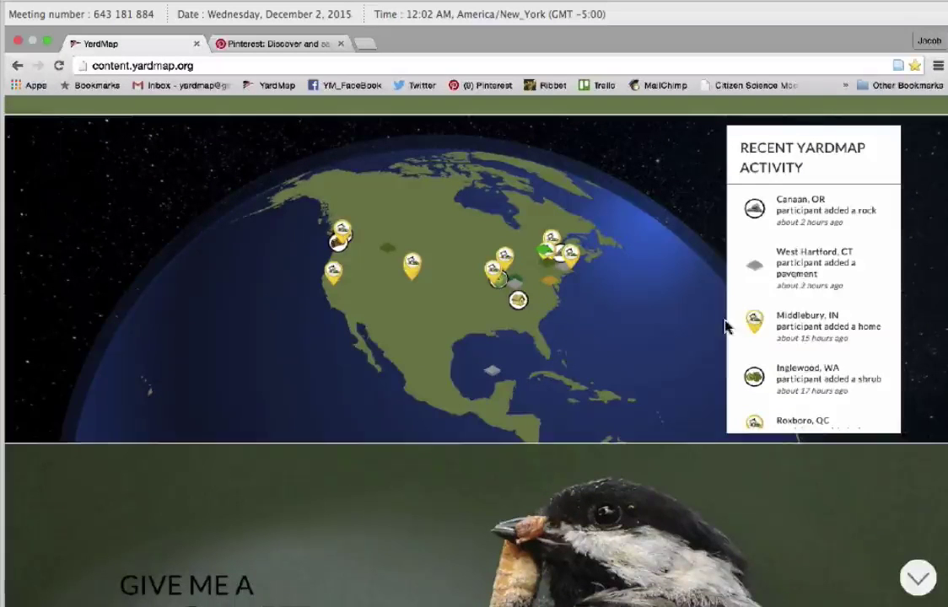
{"action": "scroll", "coordinate": [798, 285], "scroll_direction": "down", "scroll_amount": 2}
{"action": "scroll", "coordinate": [798, 285], "scroll_direction": "up", "scroll_amount": 4}
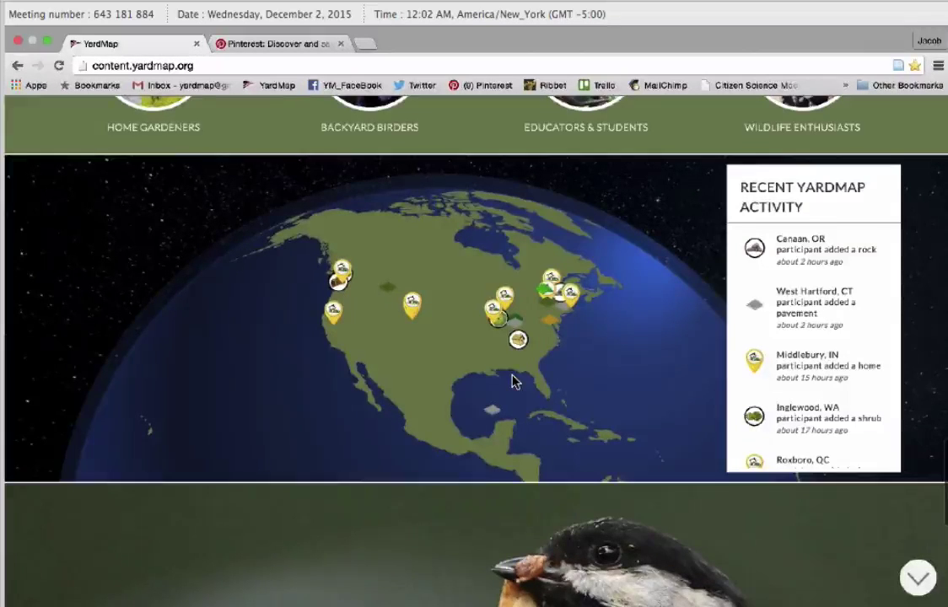
{"action": "scroll", "coordinate": [515, 381], "scroll_direction": "up", "scroll_amount": 1}
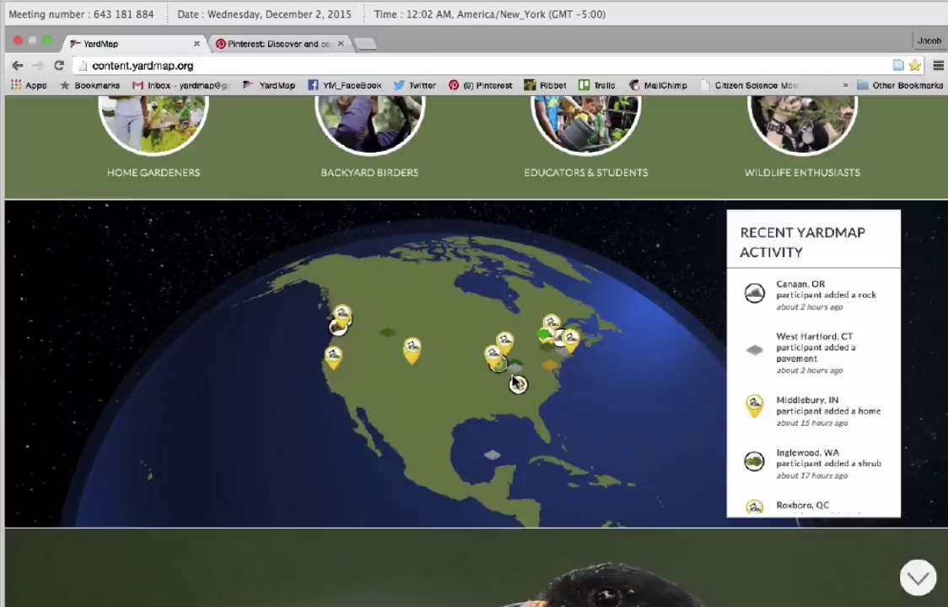
{"action": "scroll", "coordinate": [517, 383], "scroll_direction": "up", "scroll_amount": 1}
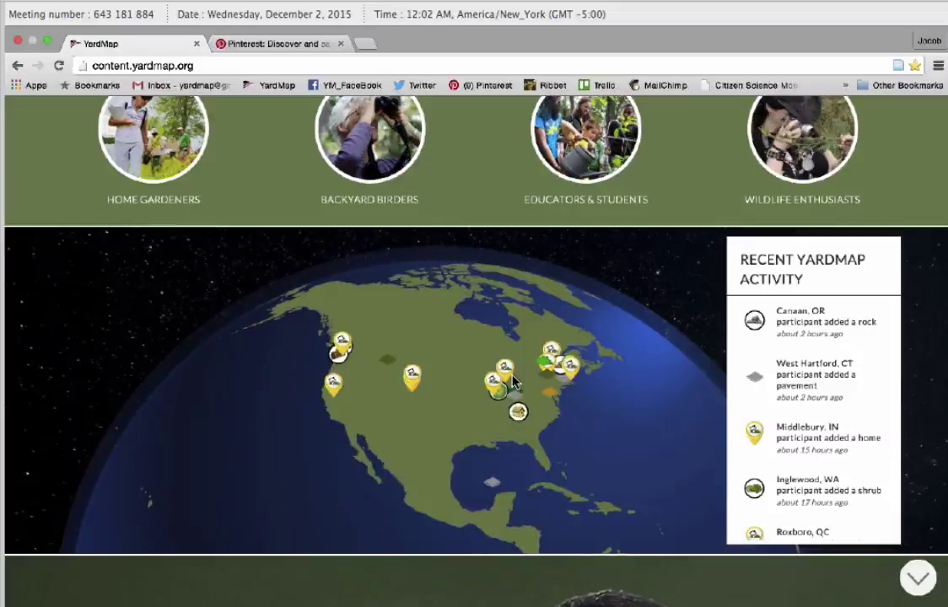
{"action": "scroll", "coordinate": [516, 383], "scroll_direction": "down", "scroll_amount": 3}
{"action": "scroll", "coordinate": [516, 383], "scroll_direction": "up", "scroll_amount": 6}
{"action": "scroll", "coordinate": [516, 383], "scroll_direction": "up", "scroll_amount": 10}
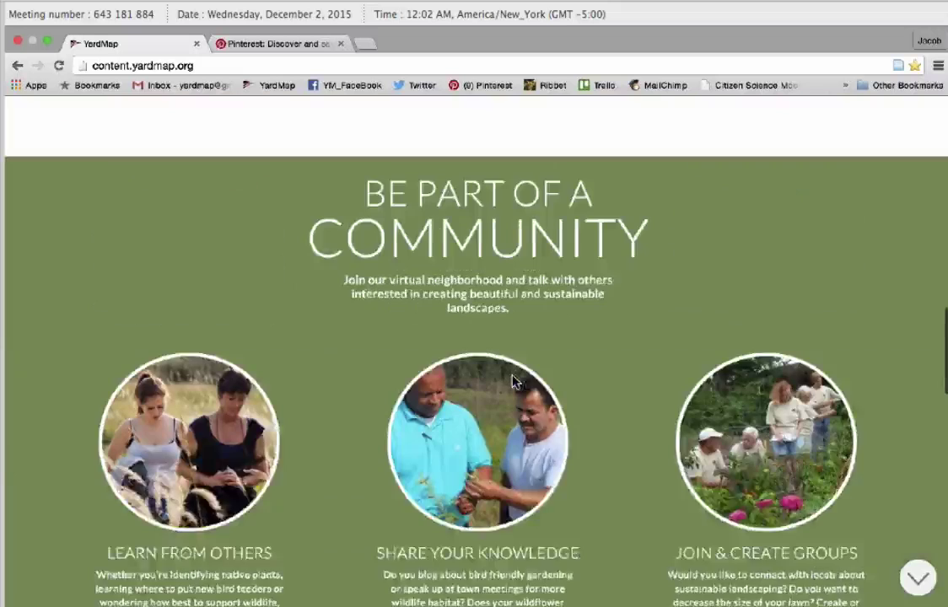
{"action": "scroll", "coordinate": [513, 383], "scroll_direction": "up", "scroll_amount": 15}
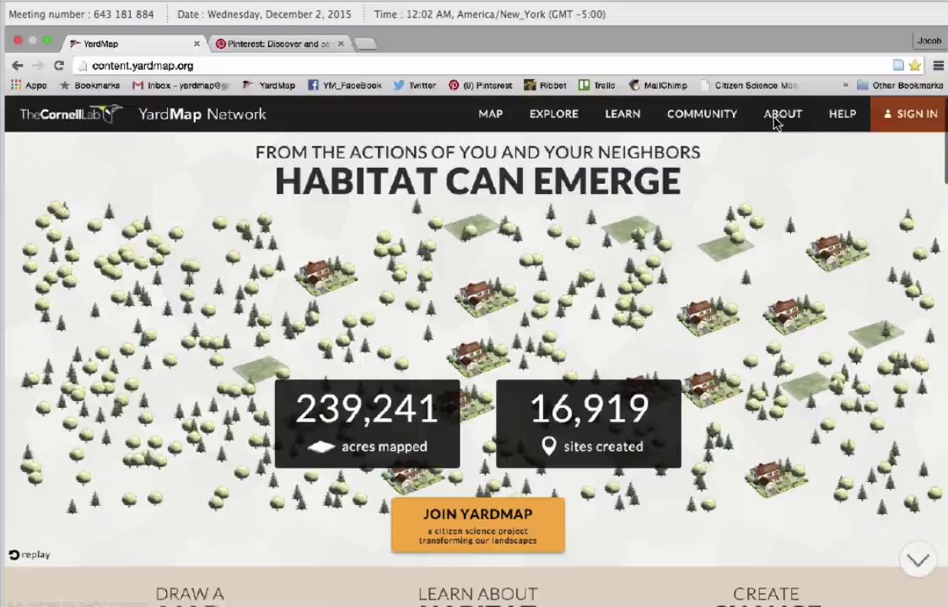
Look up the local resources for zip code 13827 from the Explore page
{"action": "left_click", "coordinate": [554, 114]}
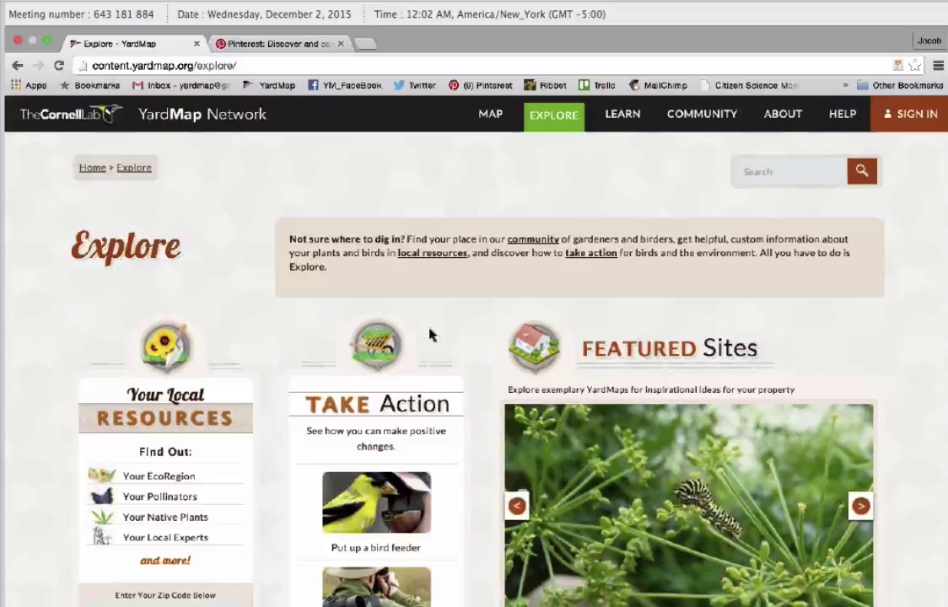
{"action": "scroll", "coordinate": [430, 335], "scroll_direction": "down", "scroll_amount": 5}
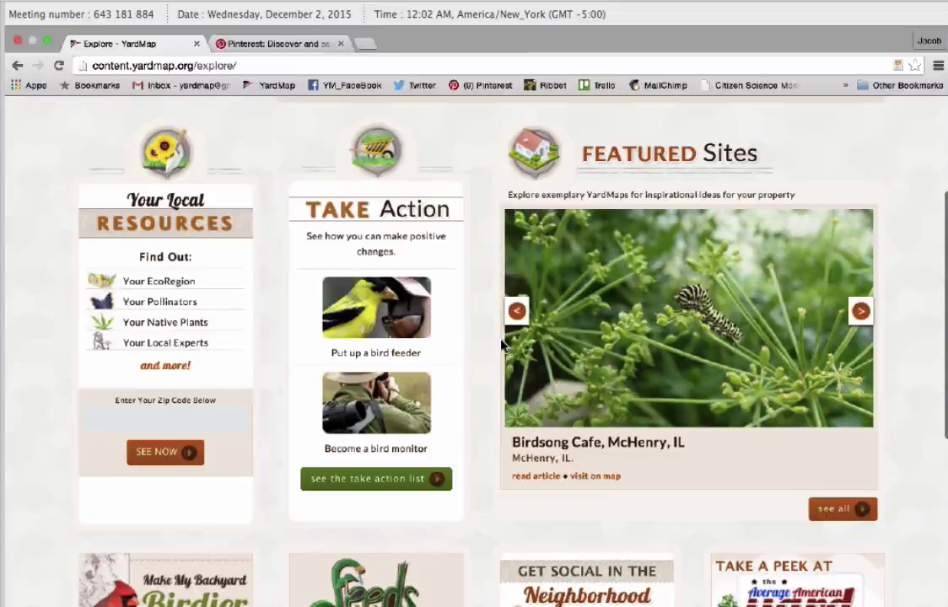
{"action": "left_click", "coordinate": [146, 419]}
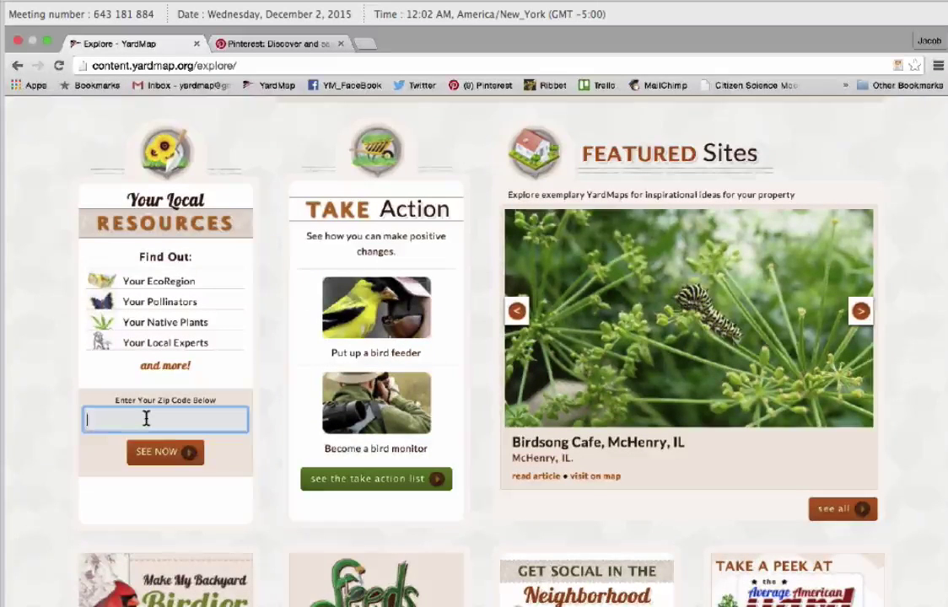
{"action": "type", "text": "1382"}
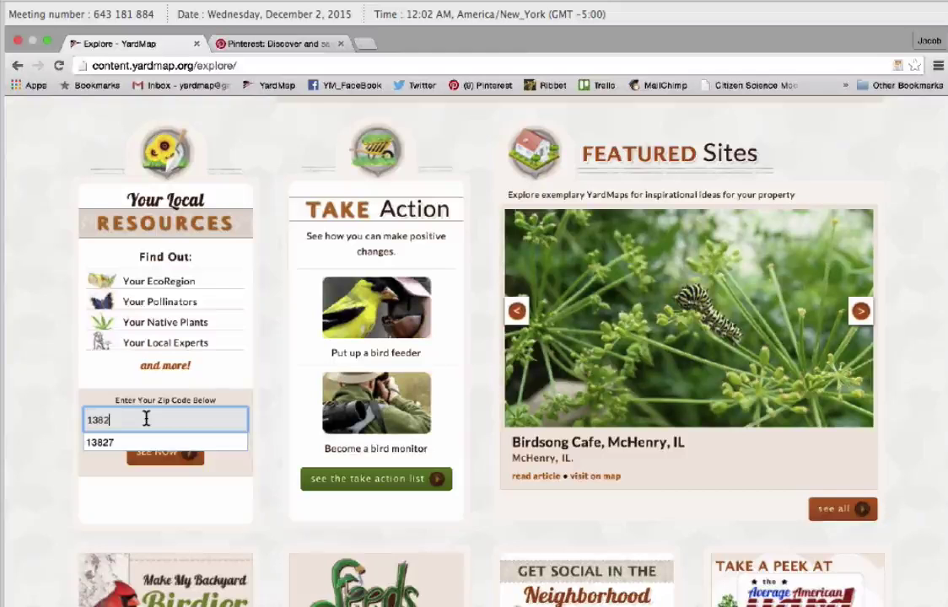
{"action": "type", "text": "7"}
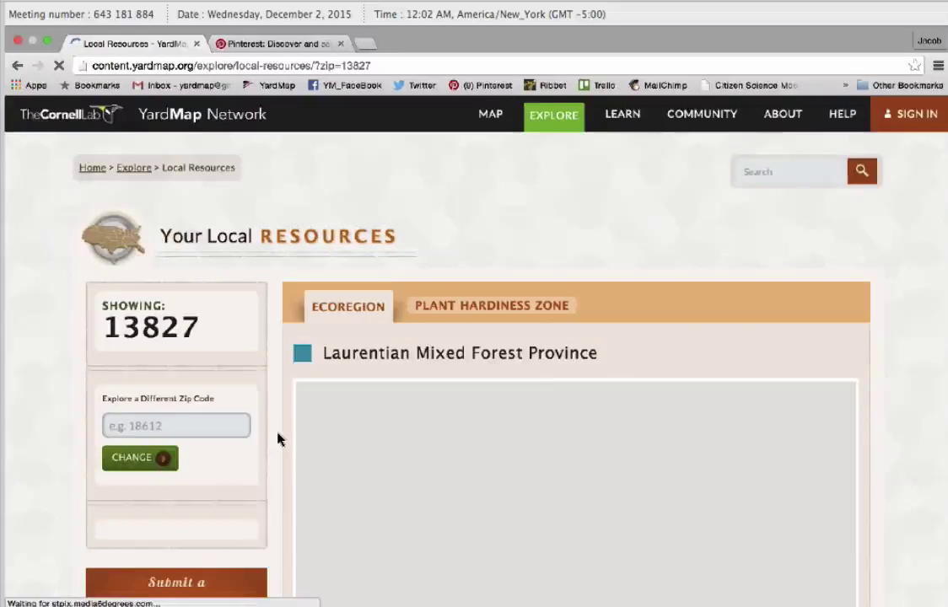
Examine the ecoregion map and the local resource listings, from the pollinator guide and eBird reports to native plants, nurseries and community gardens
{"action": "scroll", "coordinate": [276, 437], "scroll_direction": "down", "scroll_amount": 5}
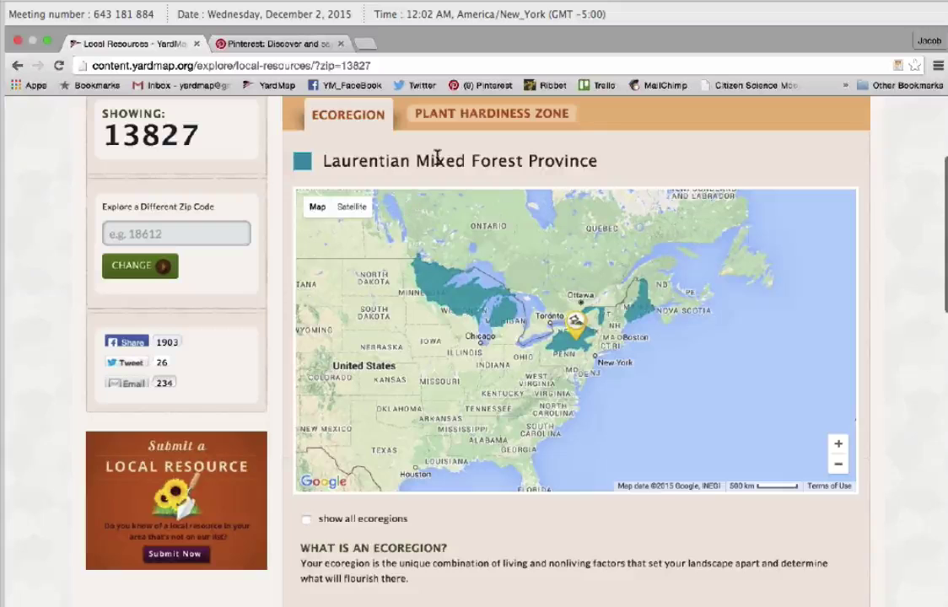
{"action": "scroll", "coordinate": [358, 468], "scroll_direction": "down", "scroll_amount": 13}
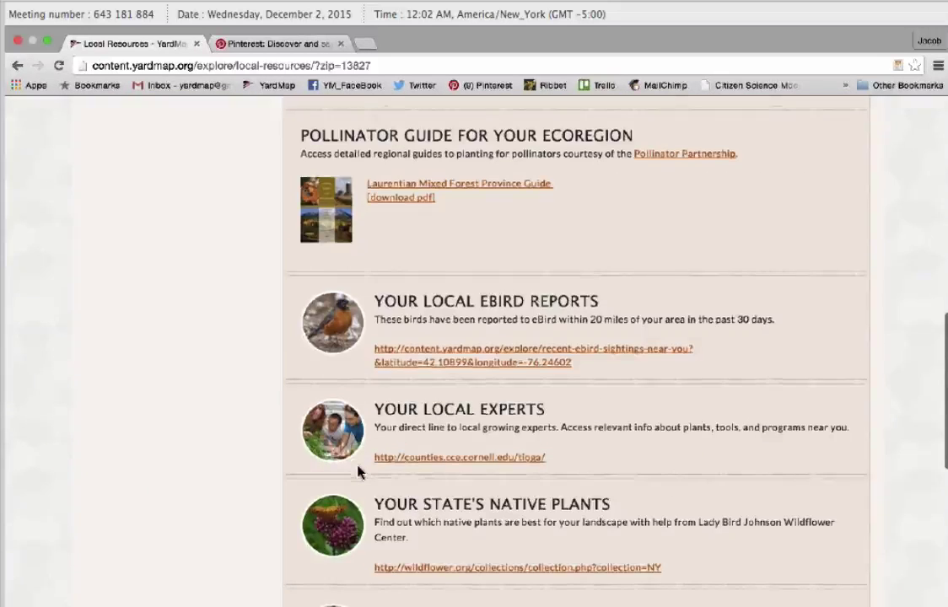
{"action": "scroll", "coordinate": [359, 473], "scroll_direction": "down", "scroll_amount": 1}
{"action": "scroll", "coordinate": [359, 472], "scroll_direction": "up", "scroll_amount": 5}
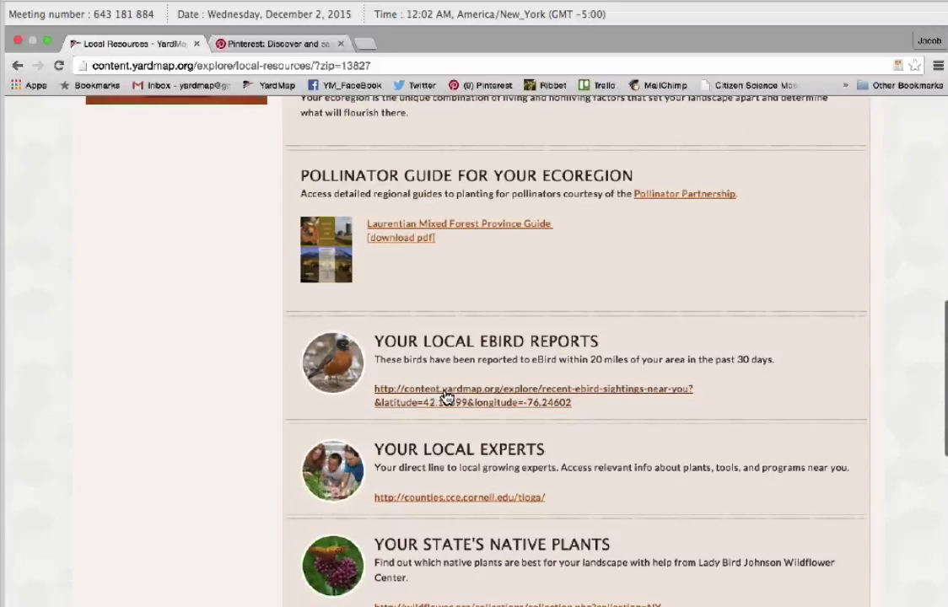
{"action": "scroll", "coordinate": [385, 392], "scroll_direction": "down", "scroll_amount": 5}
{"action": "scroll", "coordinate": [437, 433], "scroll_direction": "down", "scroll_amount": 5}
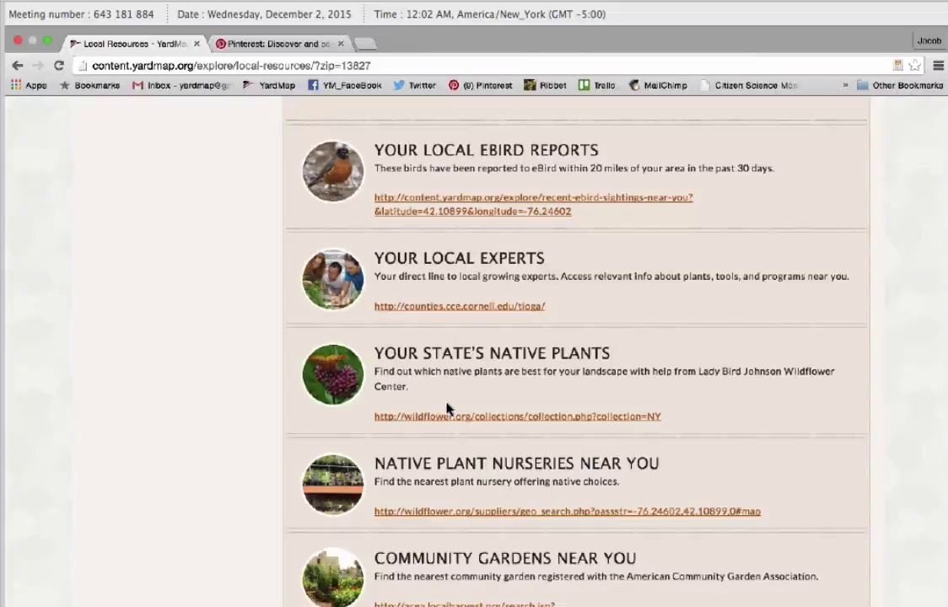
{"action": "scroll", "coordinate": [448, 409], "scroll_direction": "down", "scroll_amount": 1}
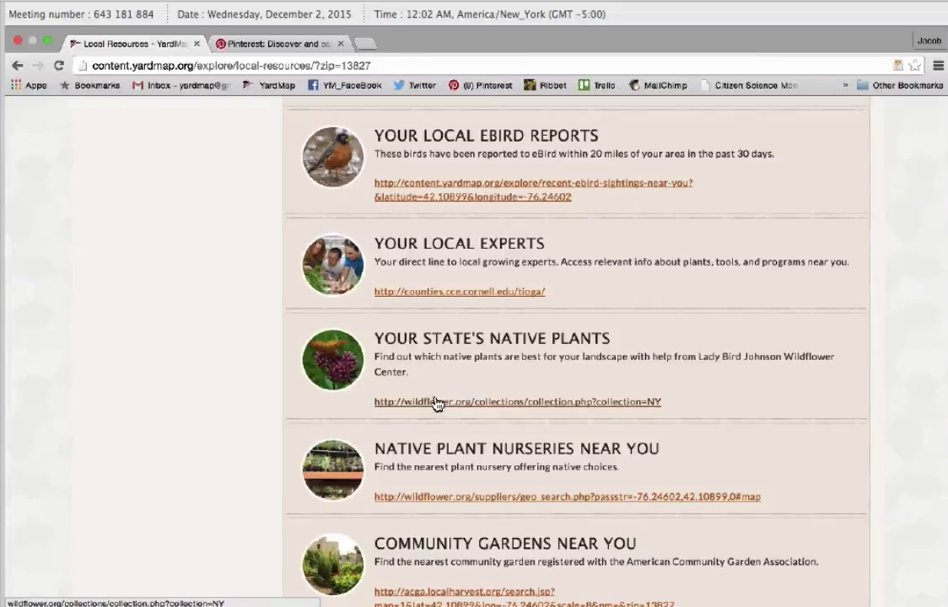
{"action": "scroll", "coordinate": [414, 390], "scroll_direction": "down", "scroll_amount": 1}
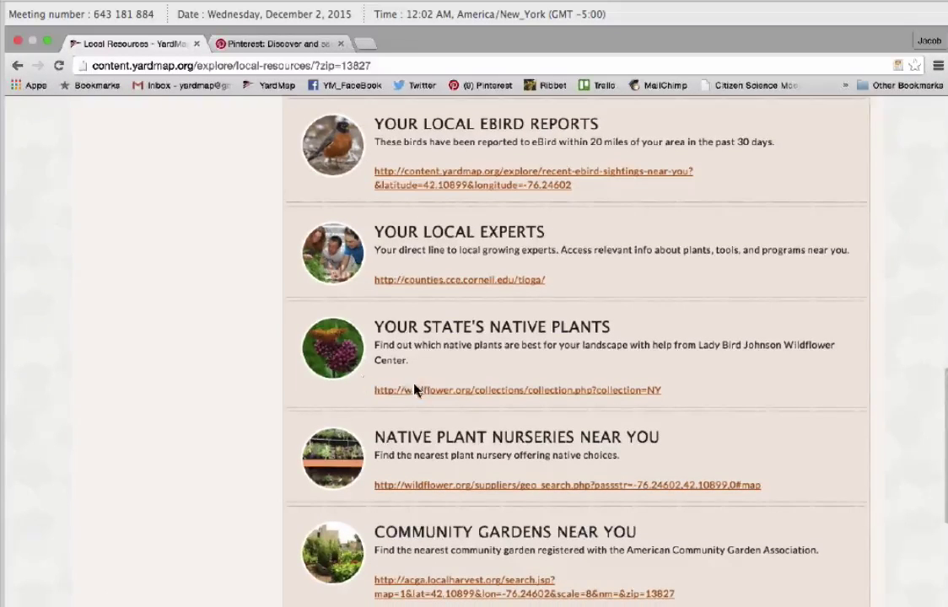
{"action": "scroll", "coordinate": [478, 217], "scroll_direction": "down", "scroll_amount": 5}
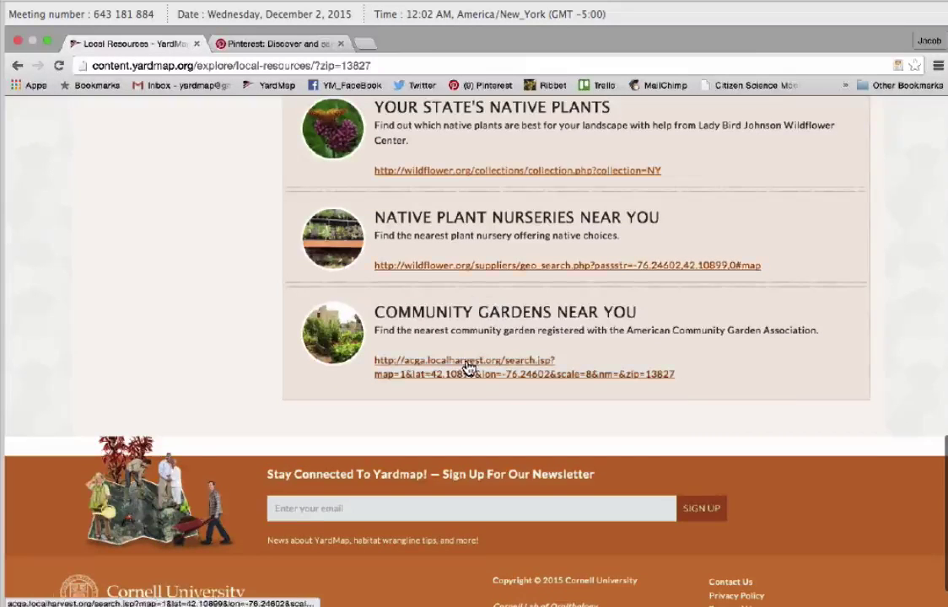
{"action": "scroll", "coordinate": [466, 369], "scroll_direction": "up", "scroll_amount": 1}
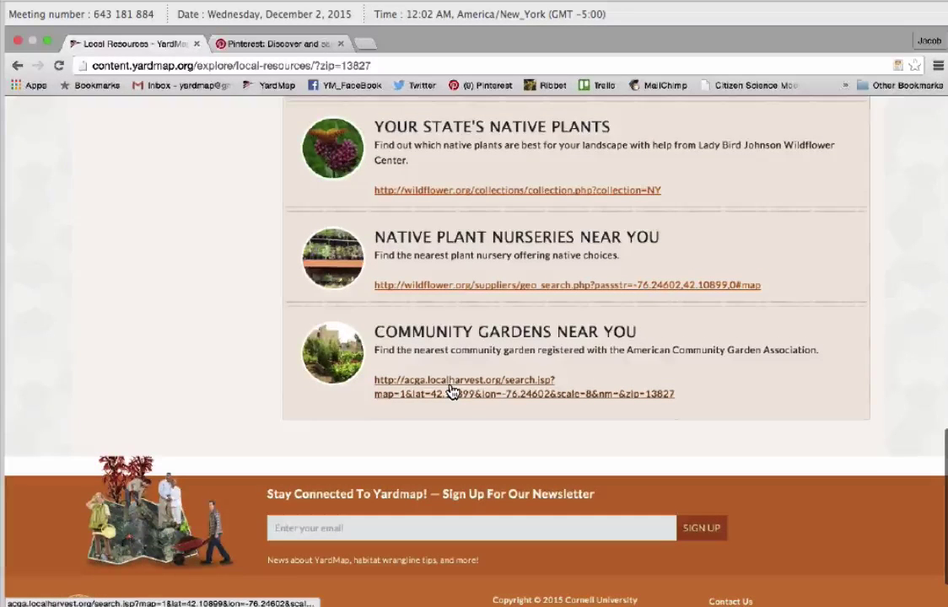
{"action": "scroll", "coordinate": [452, 390], "scroll_direction": "up", "scroll_amount": 1}
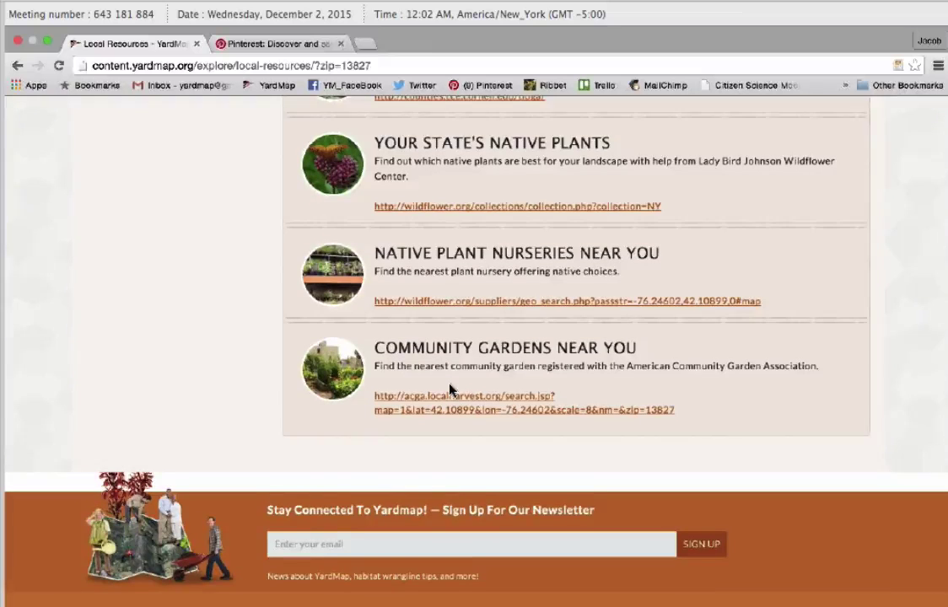
{"action": "scroll", "coordinate": [451, 389], "scroll_direction": "up", "scroll_amount": 5}
{"action": "scroll", "coordinate": [451, 389], "scroll_direction": "up", "scroll_amount": 15}
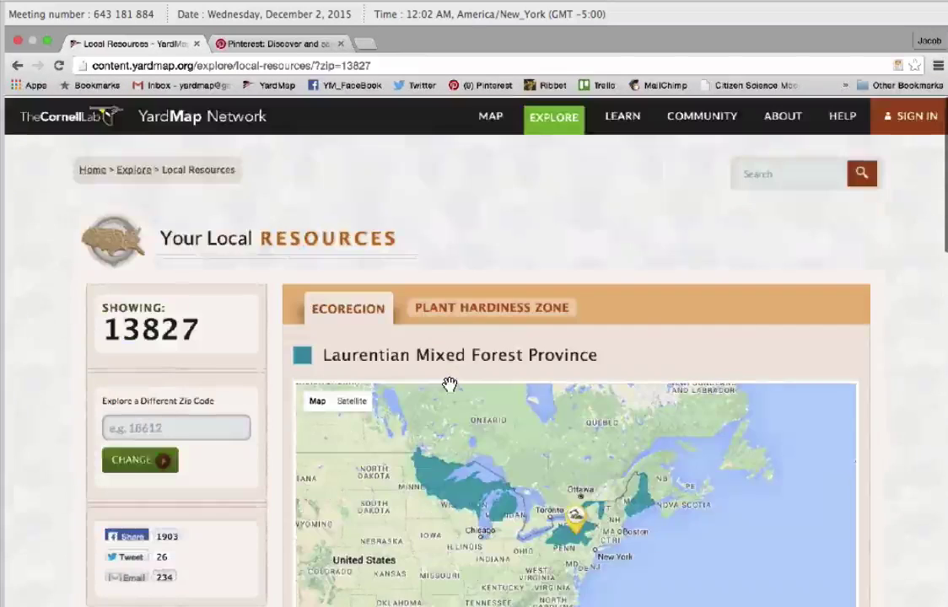
Display the plant hardiness zone map for the chosen zip code instead of the ecoregion map
{"action": "scroll", "coordinate": [449, 384], "scroll_direction": "down", "scroll_amount": 3}
{"action": "scroll", "coordinate": [450, 387], "scroll_direction": "up", "scroll_amount": 3}
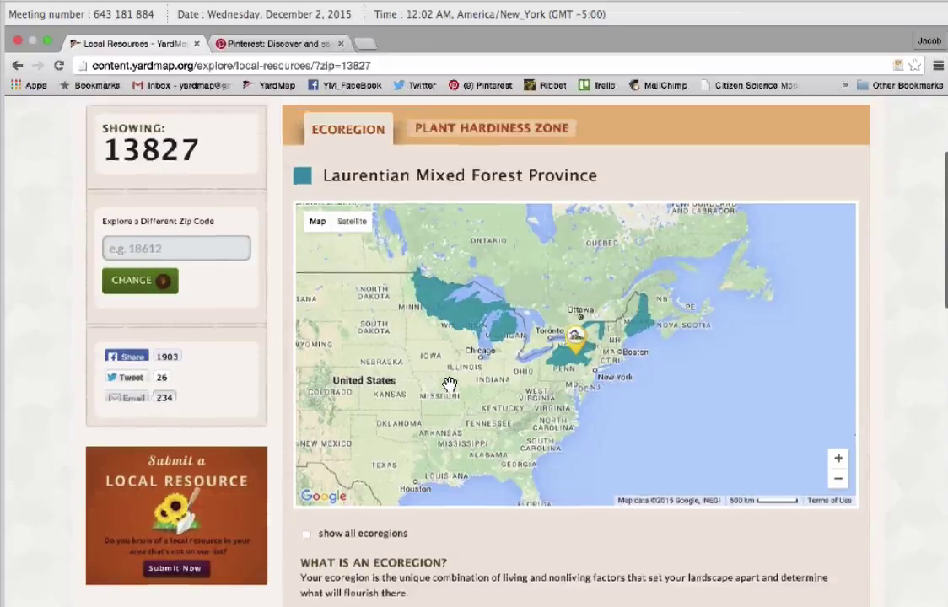
{"action": "left_click", "coordinate": [490, 153]}
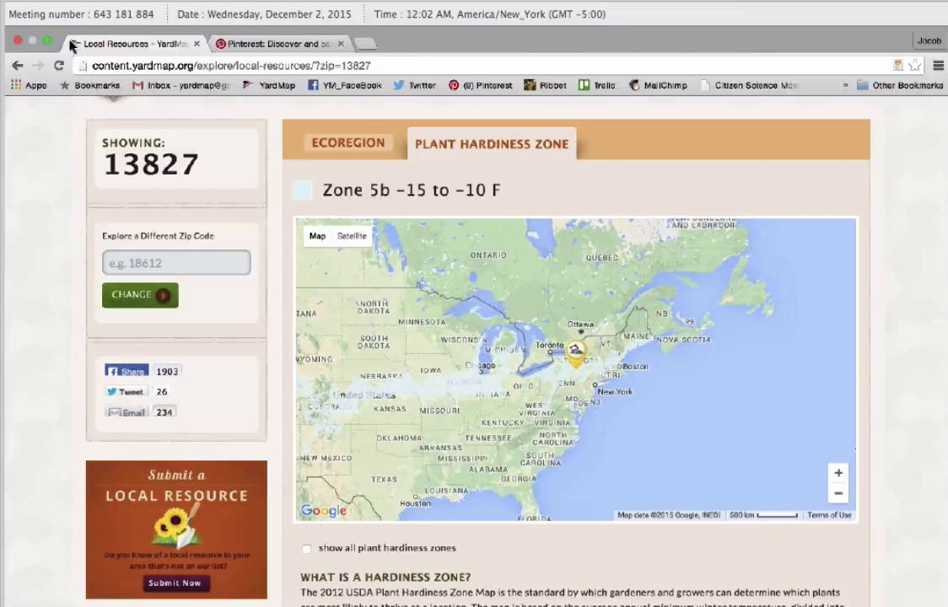
{"action": "scroll", "coordinate": [243, 181], "scroll_direction": "up", "scroll_amount": 4}
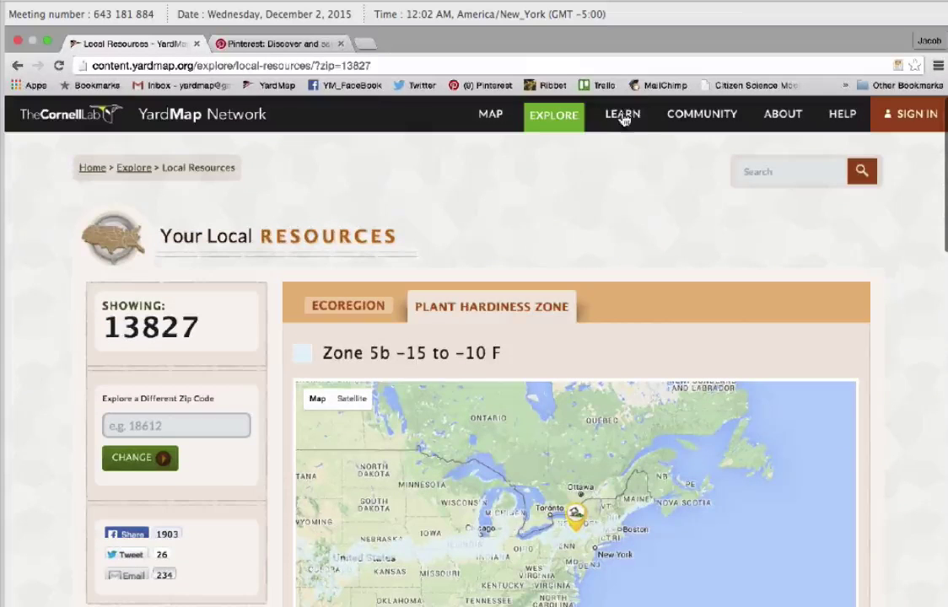
Examine the Learn section, from the top articles and recent posts to the featured maps, recent pins and most popular tags
{"action": "left_click", "coordinate": [622, 117]}
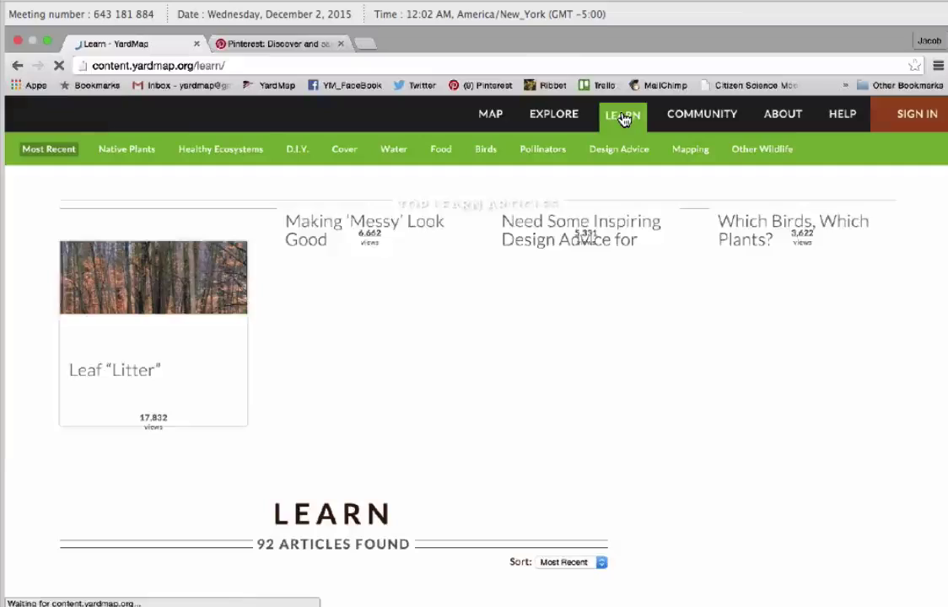
{"action": "scroll", "coordinate": [478, 340], "scroll_direction": "down", "scroll_amount": 1}
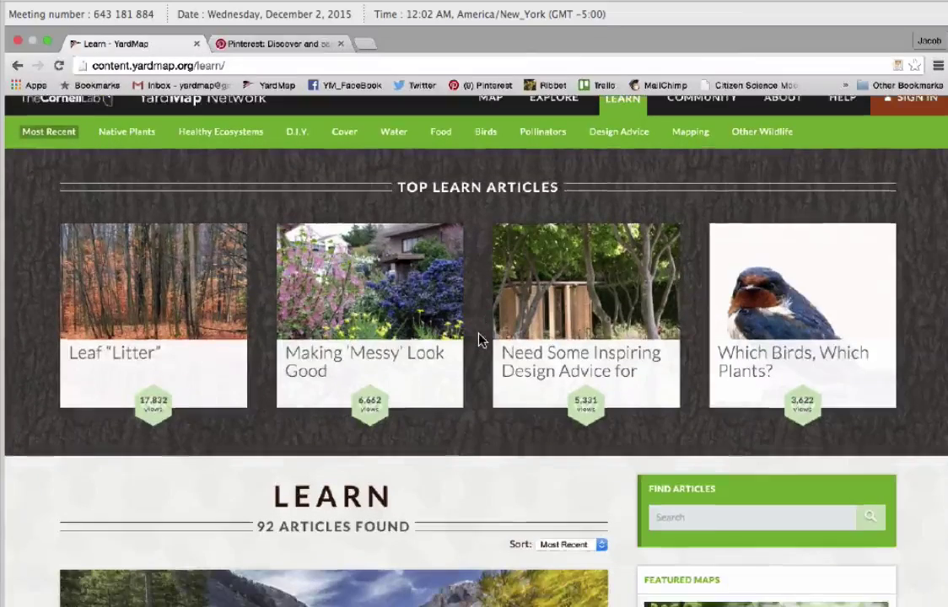
{"action": "scroll", "coordinate": [479, 340], "scroll_direction": "down", "scroll_amount": 2}
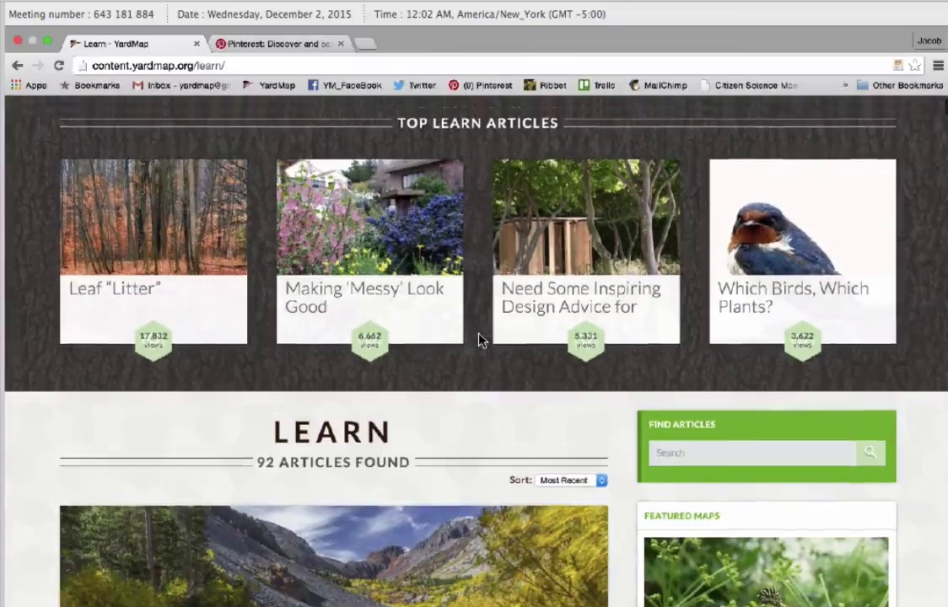
{"action": "scroll", "coordinate": [479, 340], "scroll_direction": "down", "scroll_amount": 10}
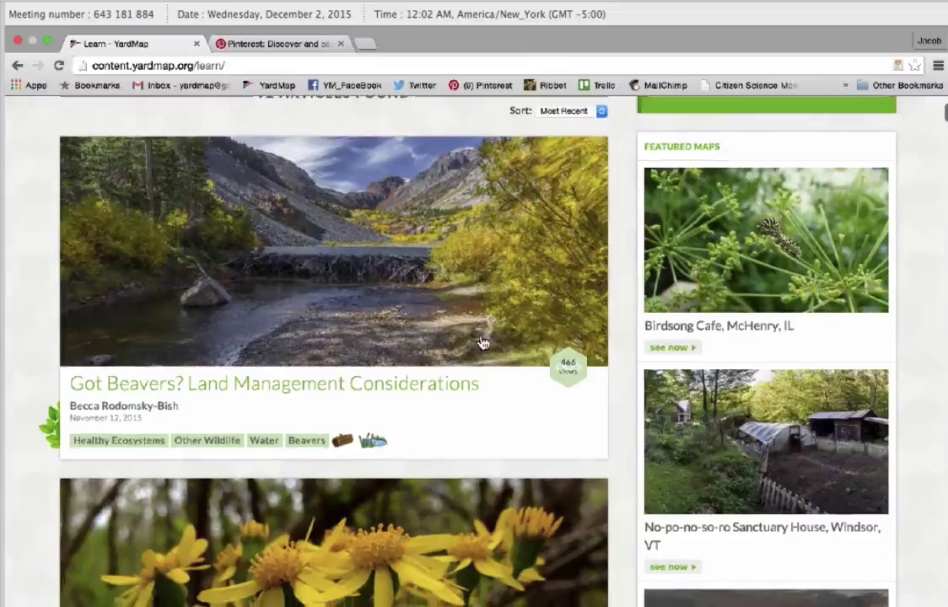
{"action": "scroll", "coordinate": [483, 342], "scroll_direction": "down", "scroll_amount": 4}
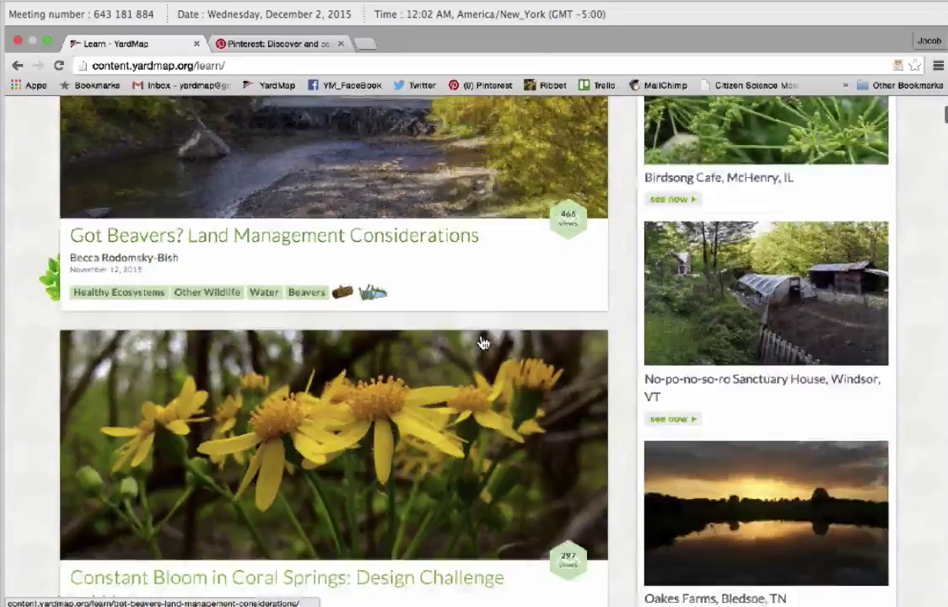
{"action": "scroll", "coordinate": [483, 342], "scroll_direction": "down", "scroll_amount": 11}
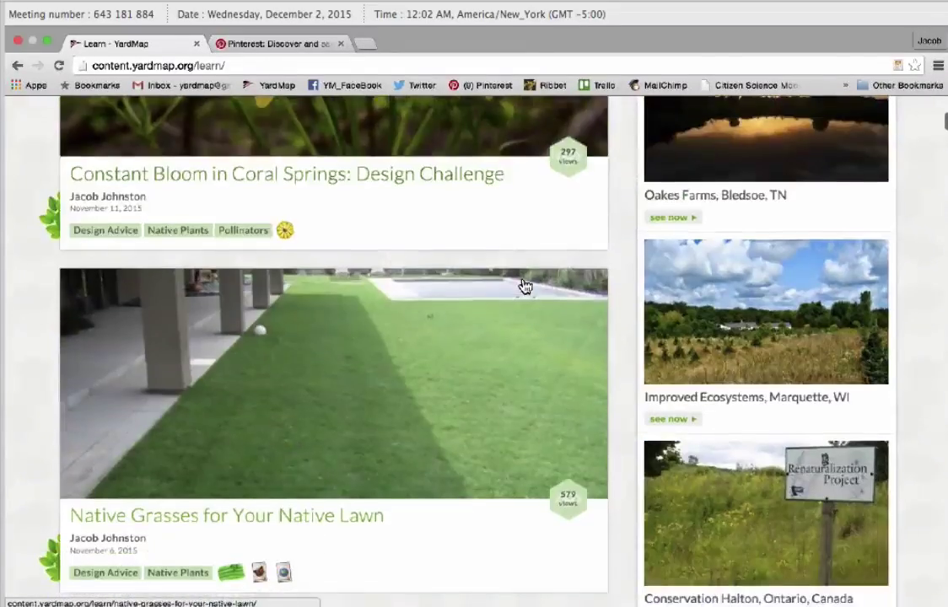
{"action": "scroll", "coordinate": [524, 287], "scroll_direction": "down", "scroll_amount": 10}
{"action": "scroll", "coordinate": [523, 287], "scroll_direction": "down", "scroll_amount": 5}
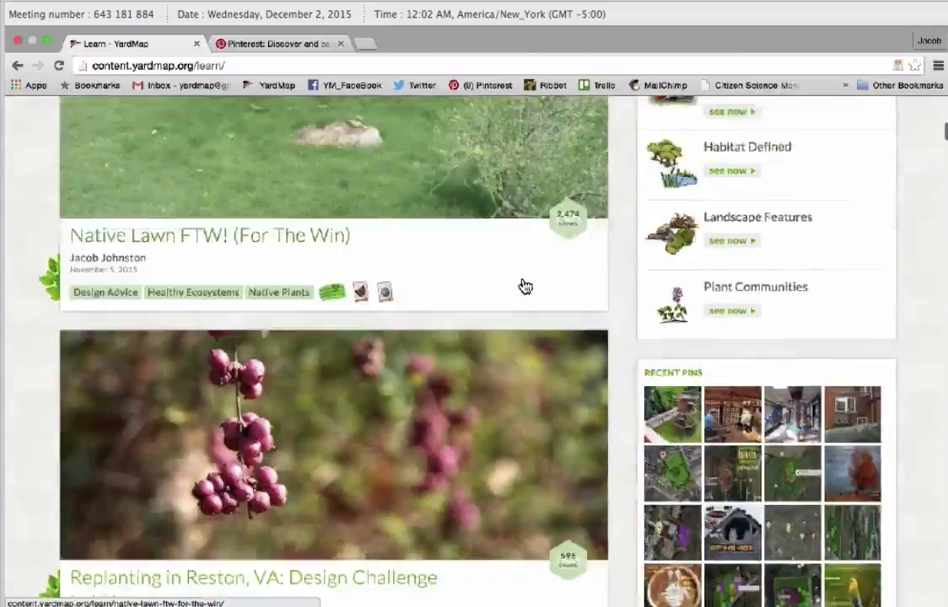
{"action": "scroll", "coordinate": [523, 287], "scroll_direction": "down", "scroll_amount": 10}
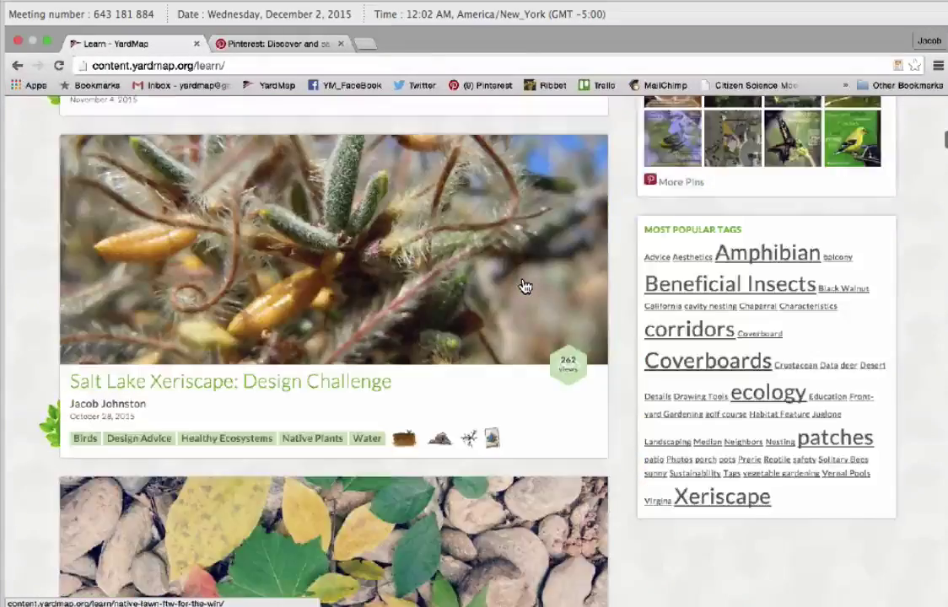
Look through the older Learn articles, from the project staff post to the design challenges, and return to the page's beginning
{"action": "scroll", "coordinate": [523, 287], "scroll_direction": "down", "scroll_amount": 1}
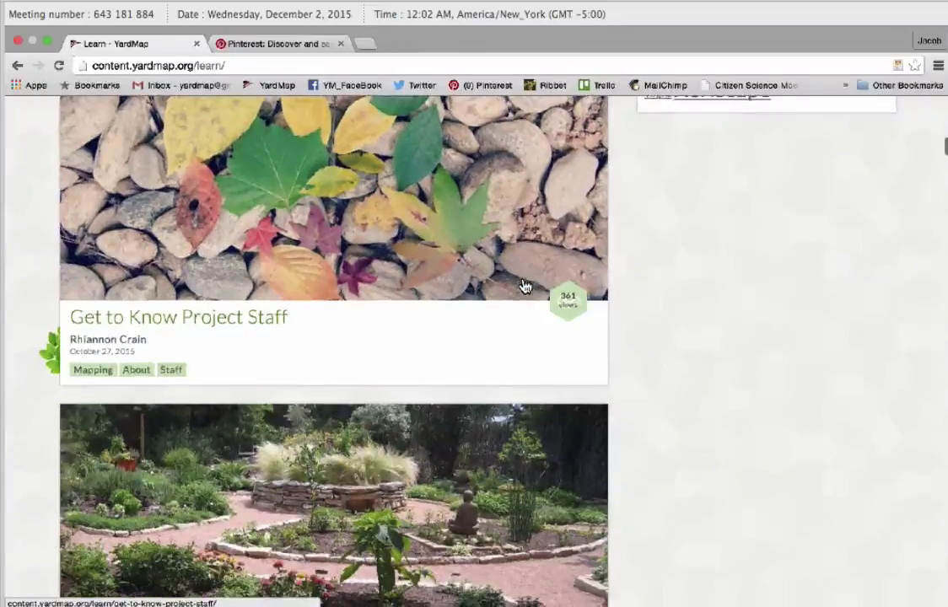
{"action": "scroll", "coordinate": [523, 287], "scroll_direction": "down", "scroll_amount": 1}
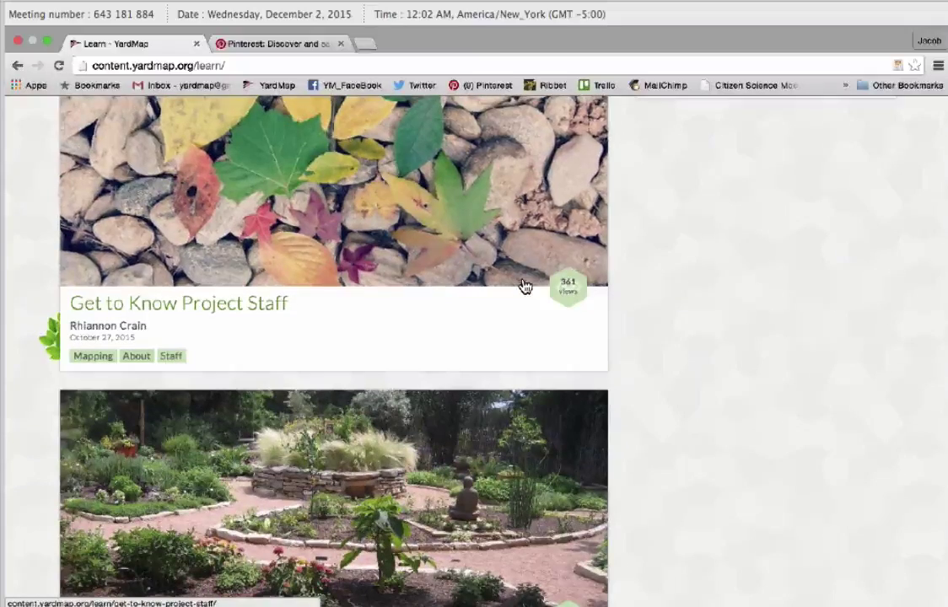
{"action": "right_click", "coordinate": [524, 287]}
{"action": "left_click", "coordinate": [426, 340]}
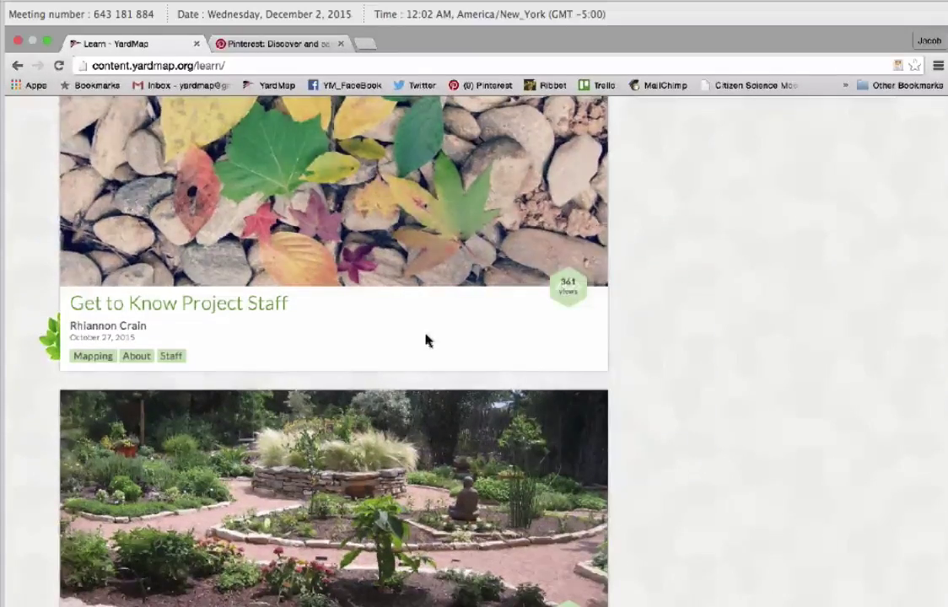
{"action": "scroll", "coordinate": [426, 340], "scroll_direction": "down", "scroll_amount": 10}
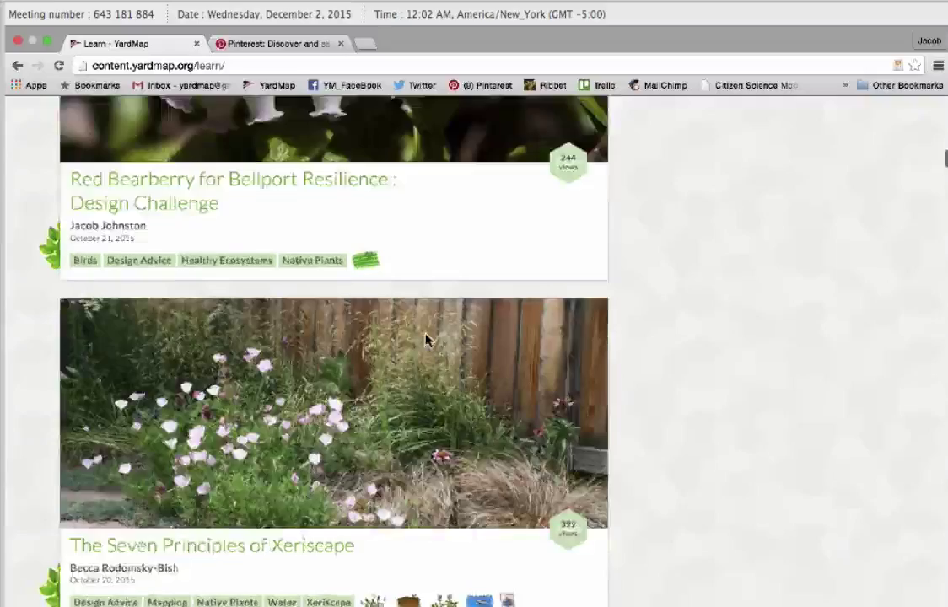
{"action": "scroll", "coordinate": [426, 340], "scroll_direction": "down", "scroll_amount": 15}
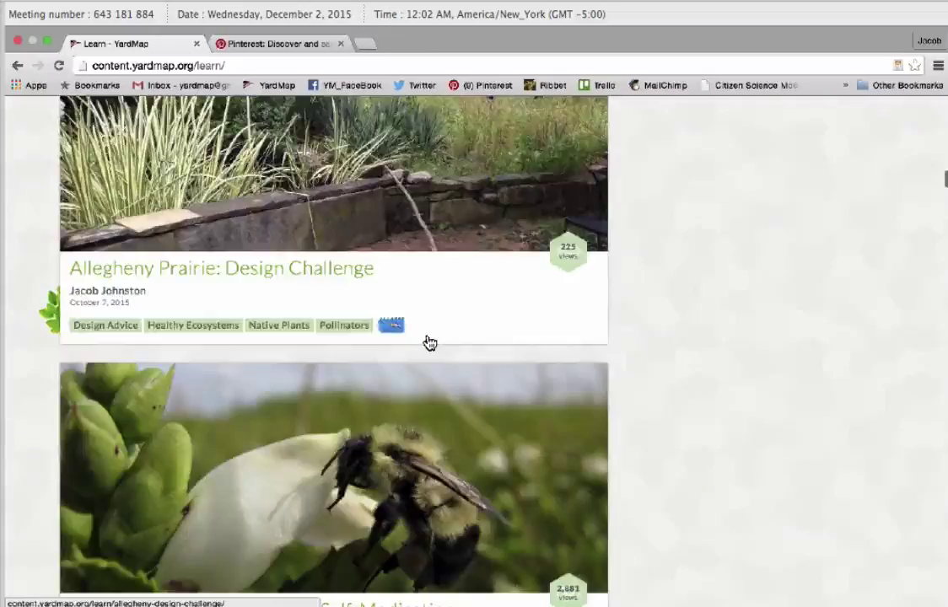
{"action": "scroll", "coordinate": [429, 343], "scroll_direction": "down", "scroll_amount": 5}
{"action": "scroll", "coordinate": [430, 343], "scroll_direction": "up", "scroll_amount": 20}
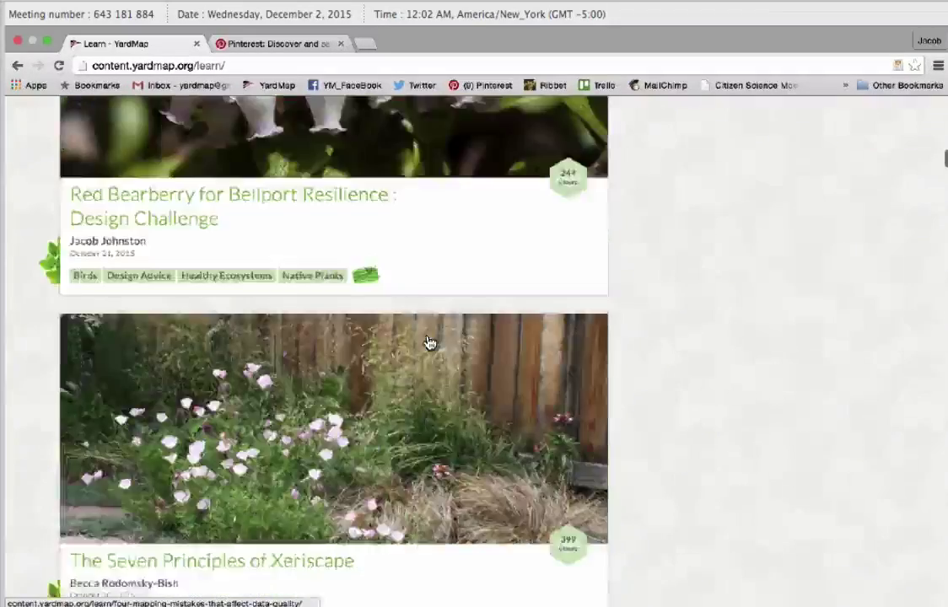
{"action": "scroll", "coordinate": [430, 343], "scroll_direction": "up", "scroll_amount": 20}
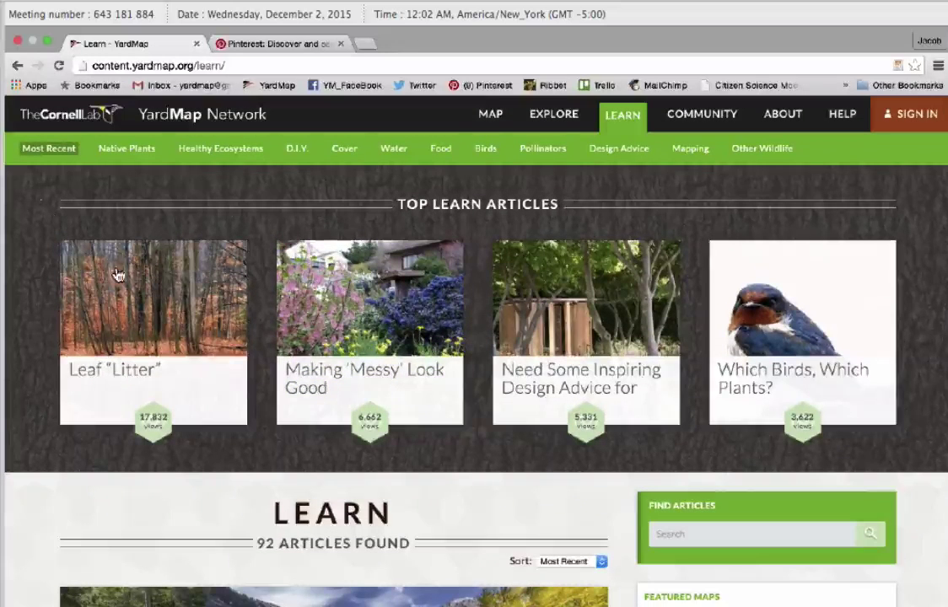
Open the YardMap map application and display the overview of My House from the account's own sites
{"action": "left_click", "coordinate": [501, 125]}
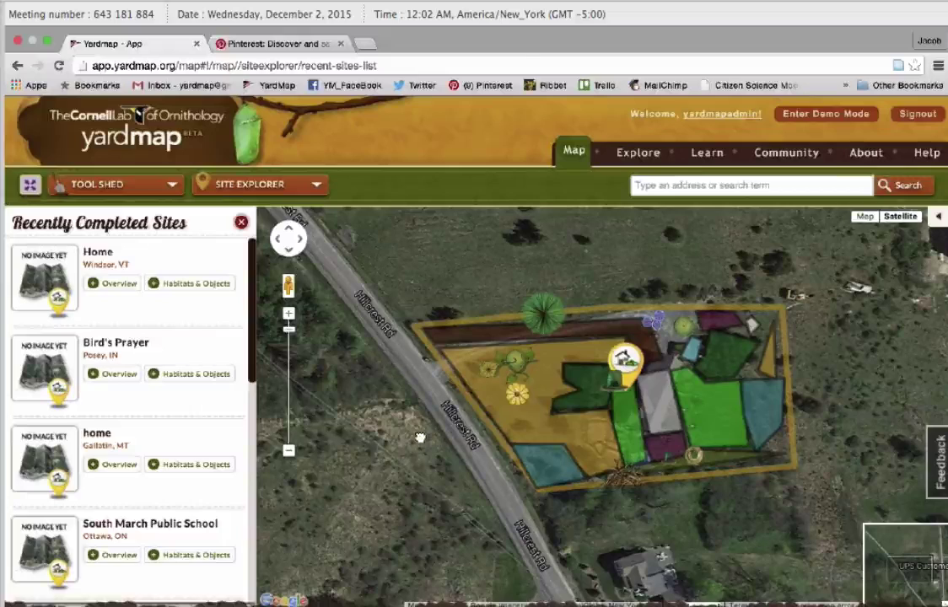
{"action": "left_click_drag", "start_coordinate": [420, 438], "coordinate": [349, 413]}
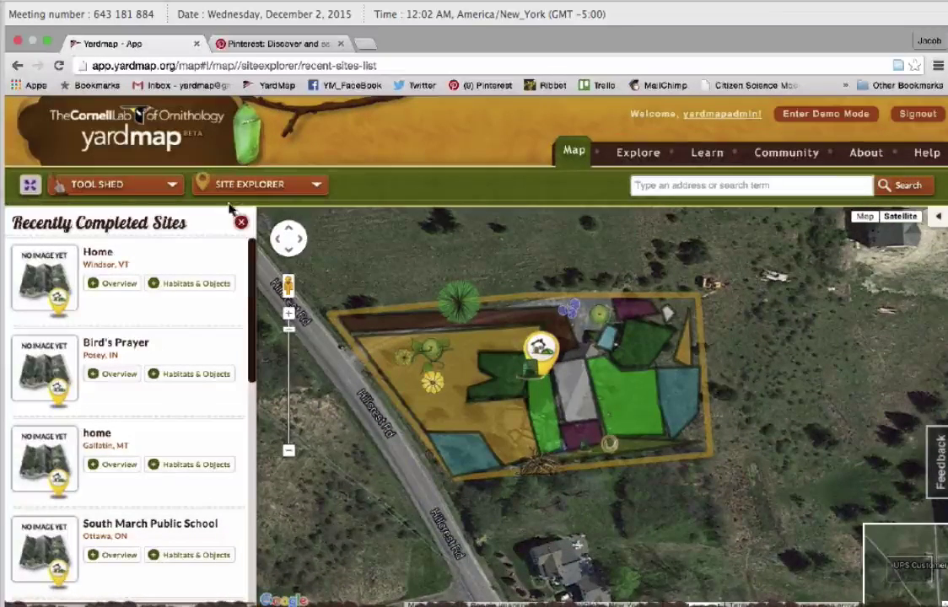
{"action": "left_click", "coordinate": [212, 185]}
{"action": "left_click", "coordinate": [243, 212]}
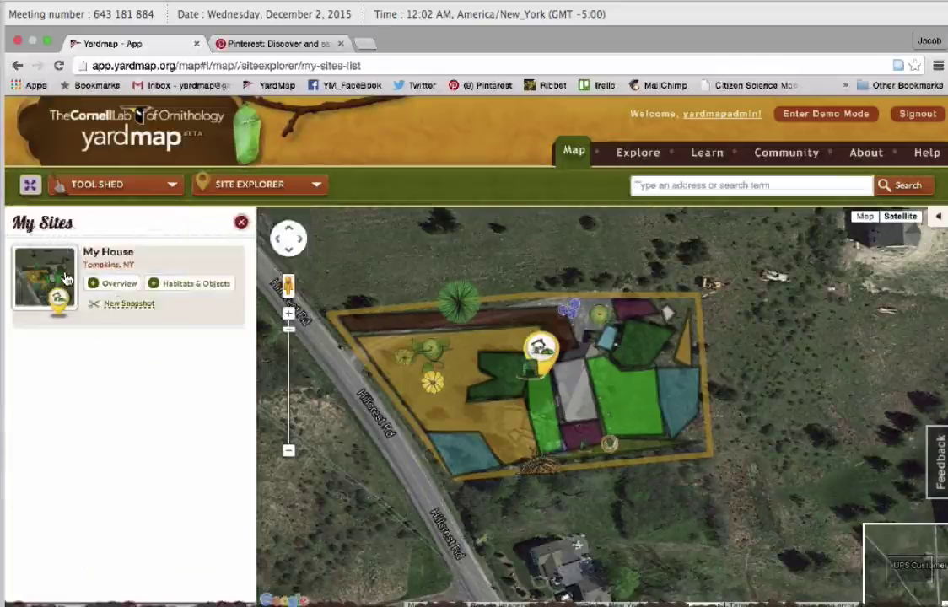
{"action": "left_click", "coordinate": [262, 193]}
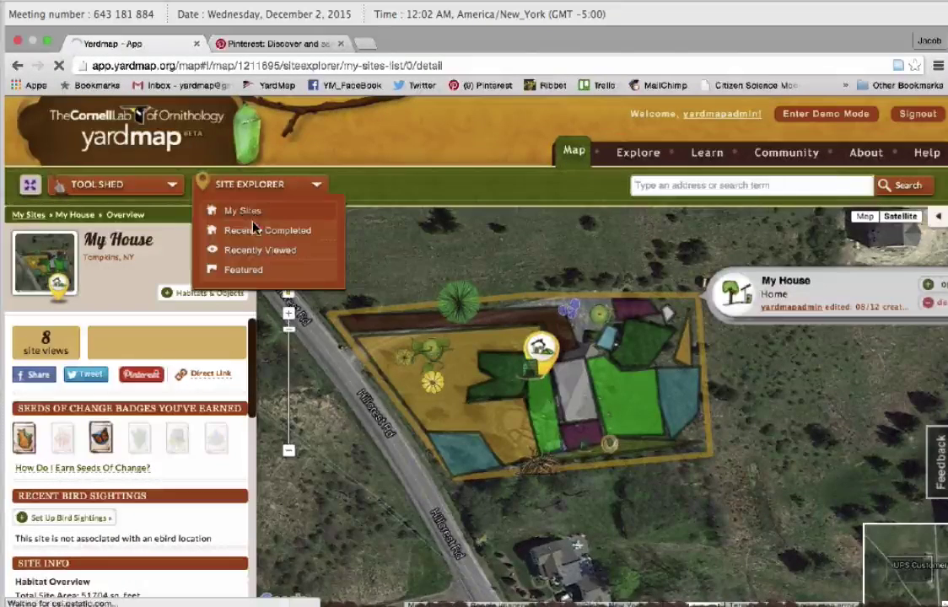
Browse the recently completed sites and open the overview of Dunlop Public School in Ottawa, ON
{"action": "left_click", "coordinate": [253, 230]}
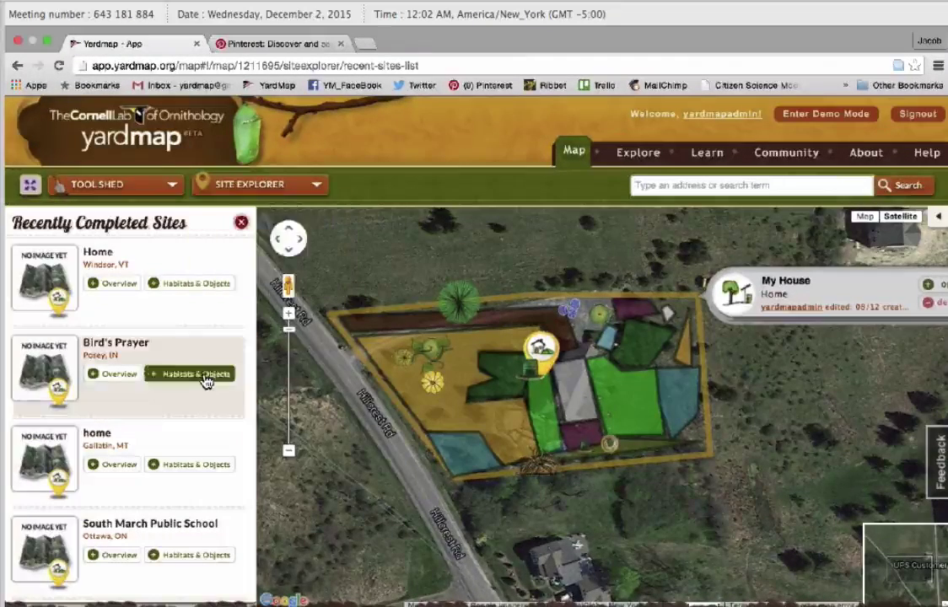
{"action": "scroll", "coordinate": [140, 431], "scroll_direction": "down", "scroll_amount": 5}
{"action": "scroll", "coordinate": [139, 426], "scroll_direction": "down", "scroll_amount": 3}
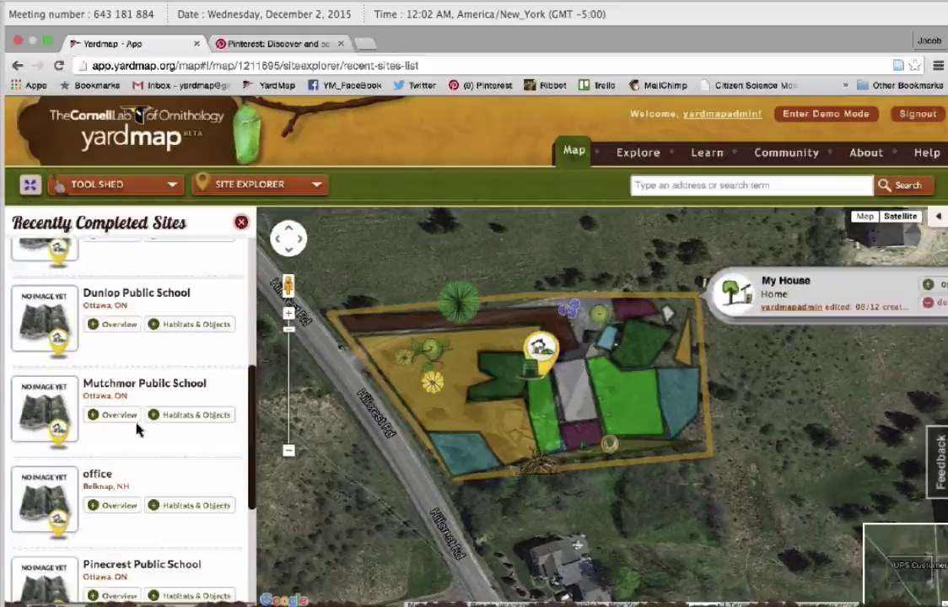
{"action": "left_click", "coordinate": [52, 318]}
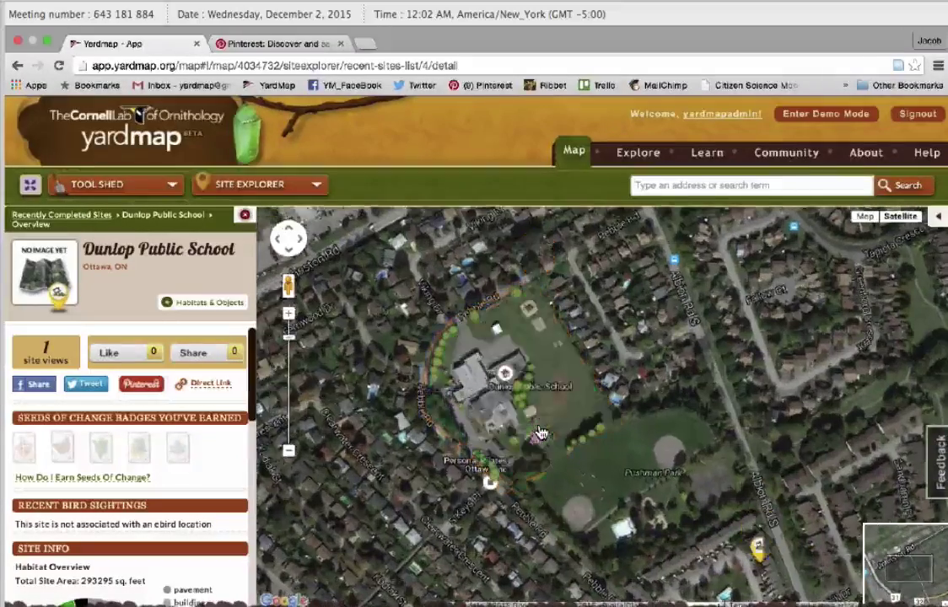
Examine the Dunlop Public School map up close, viewing the labels of a lawn area and several trees
{"action": "scroll", "coordinate": [541, 433], "scroll_direction": "up", "scroll_amount": 1}
{"action": "left_click_drag", "start_coordinate": [690, 340], "coordinate": [726, 377]}
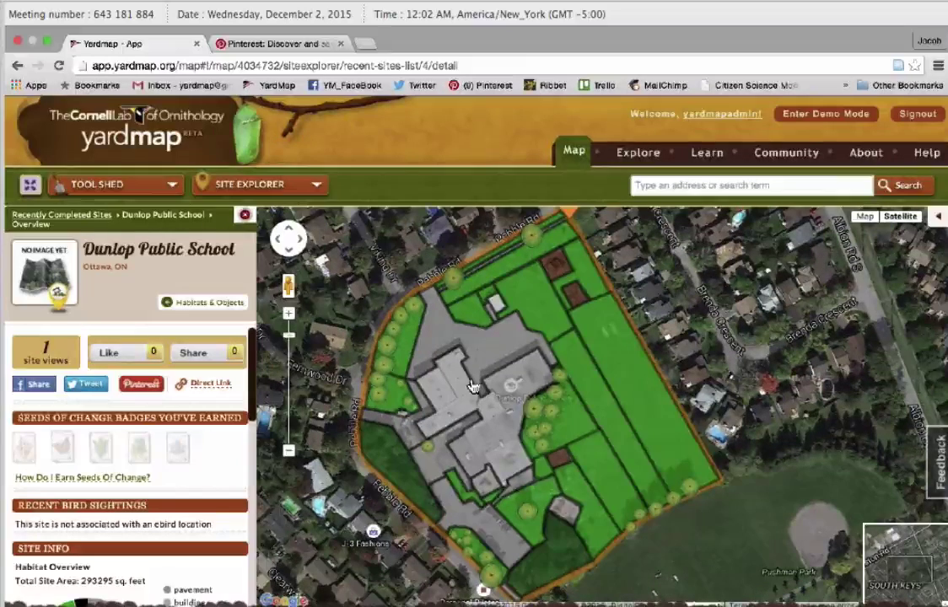
{"action": "mouse_move", "coordinate": [628, 385]}
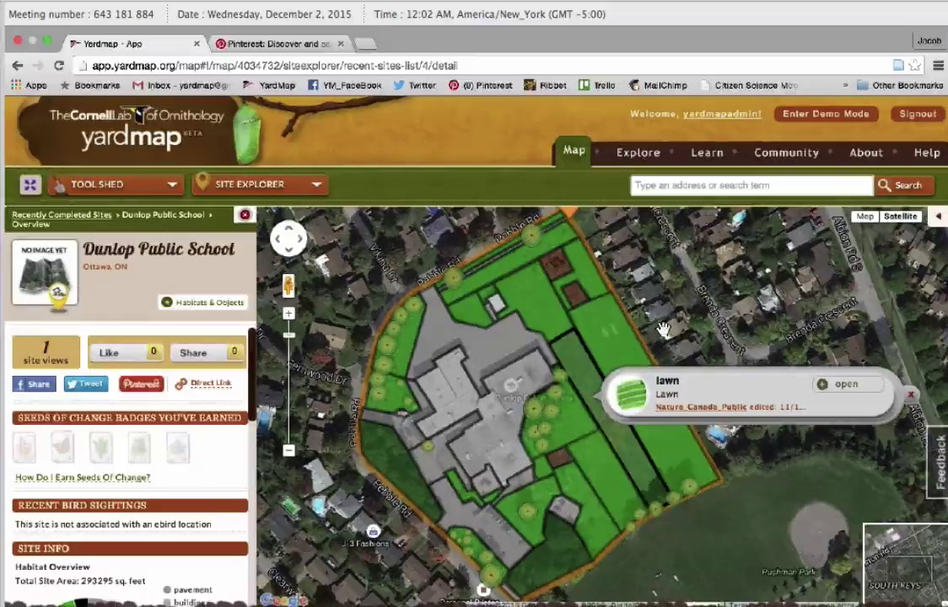
{"action": "left_click_drag", "start_coordinate": [664, 306], "coordinate": [664, 279]}
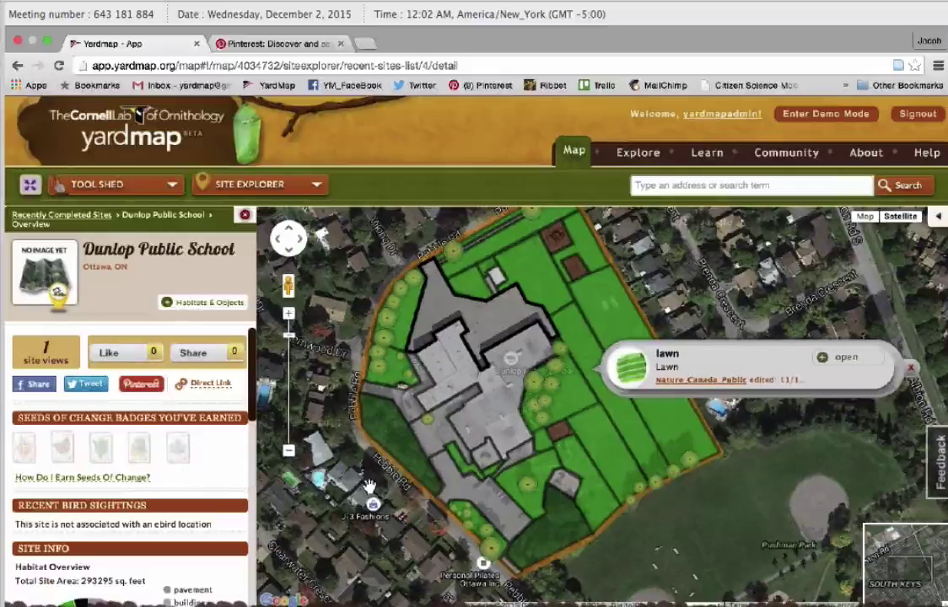
{"action": "left_click", "coordinate": [376, 369]}
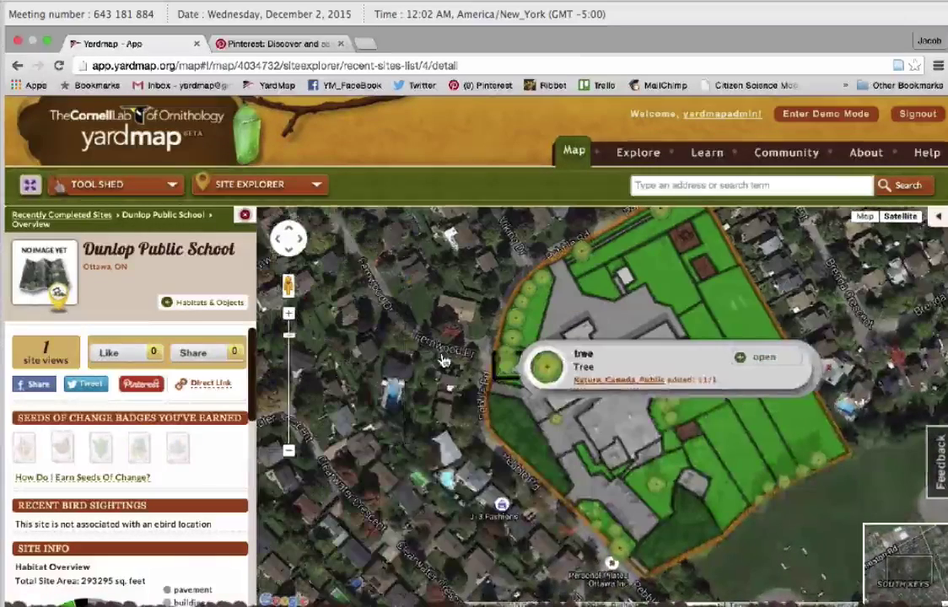
{"action": "left_click", "coordinate": [521, 327]}
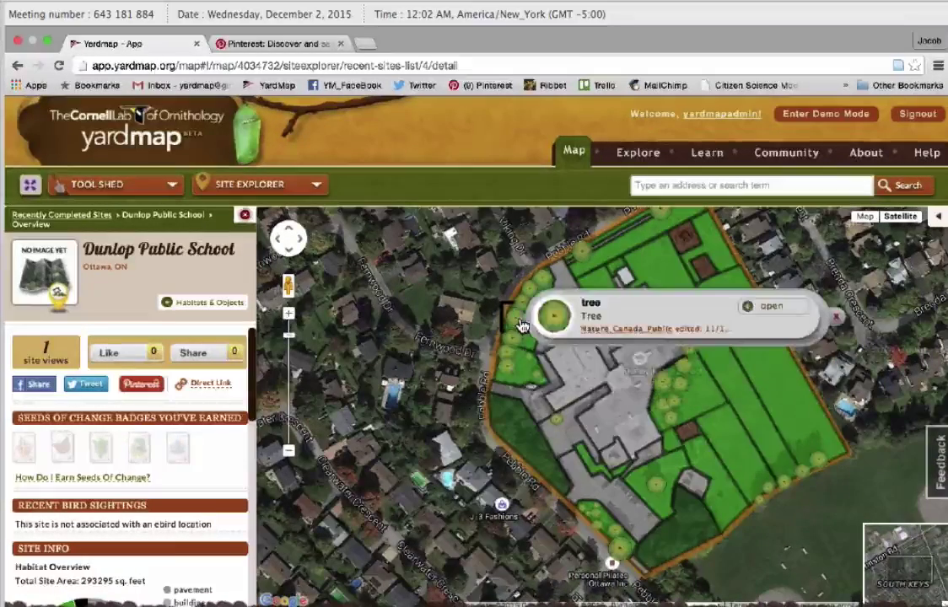
{"action": "left_click", "coordinate": [679, 419]}
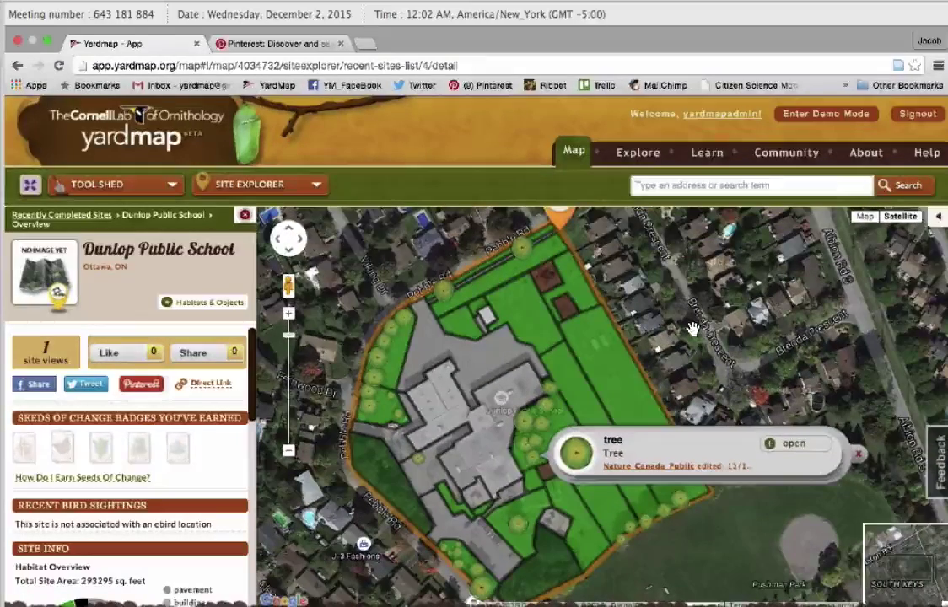
Return to the account's own sites and open the My House overview
{"action": "left_click", "coordinate": [276, 189]}
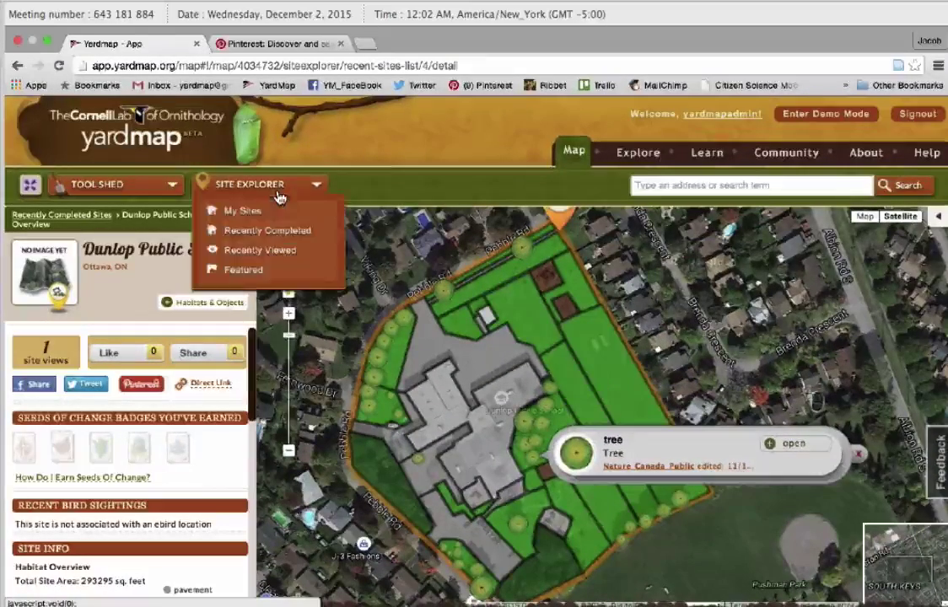
{"action": "left_click", "coordinate": [259, 210]}
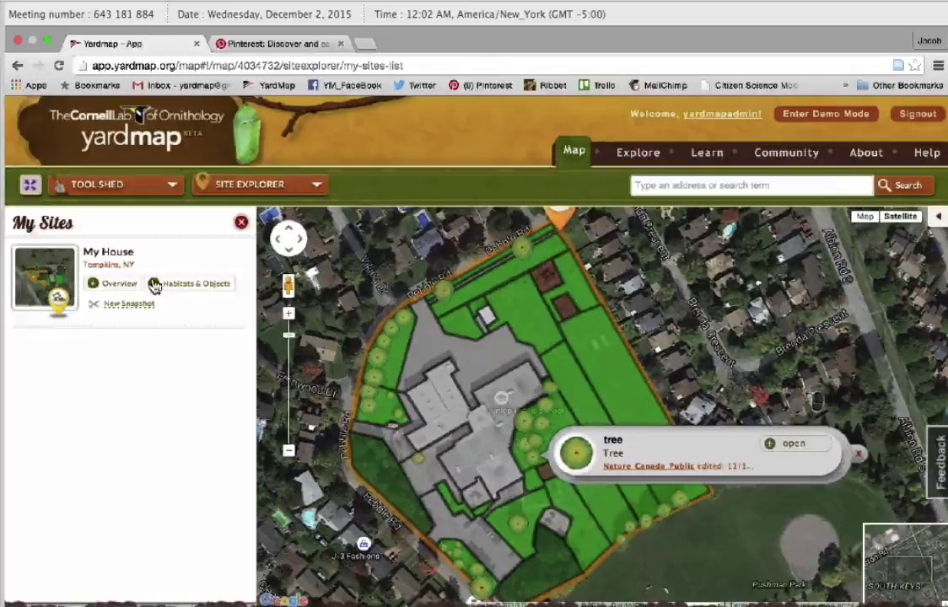
{"action": "left_click", "coordinate": [61, 270]}
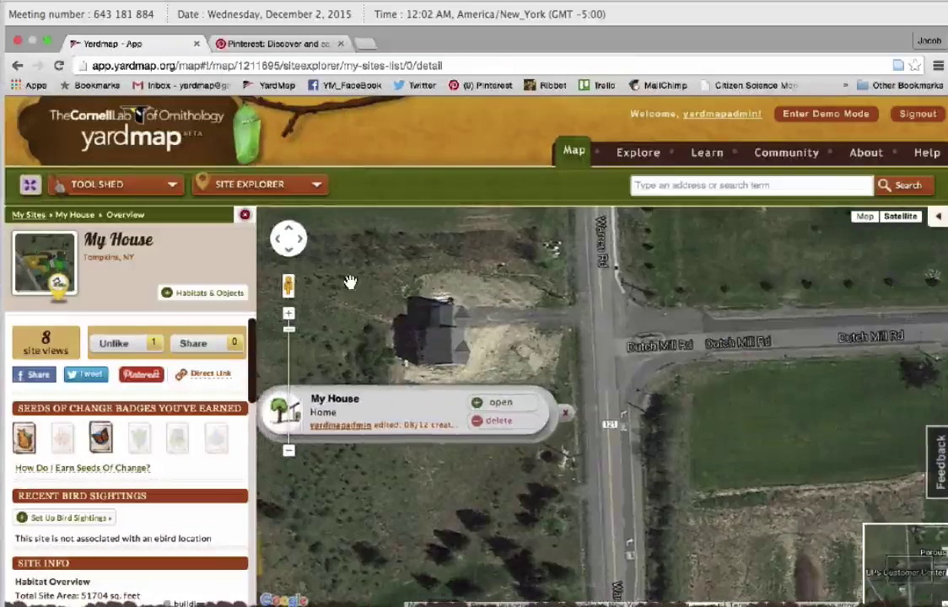
Dismiss the My House label and the My Sites list, leaving the map on the house beside Warren Rd
{"action": "left_click", "coordinate": [566, 416]}
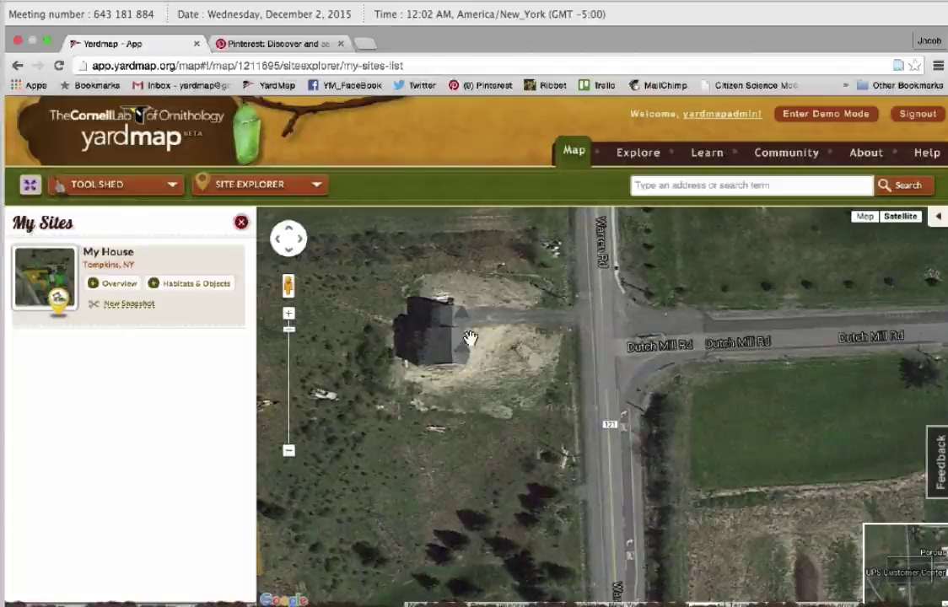
{"action": "left_click", "coordinate": [242, 223]}
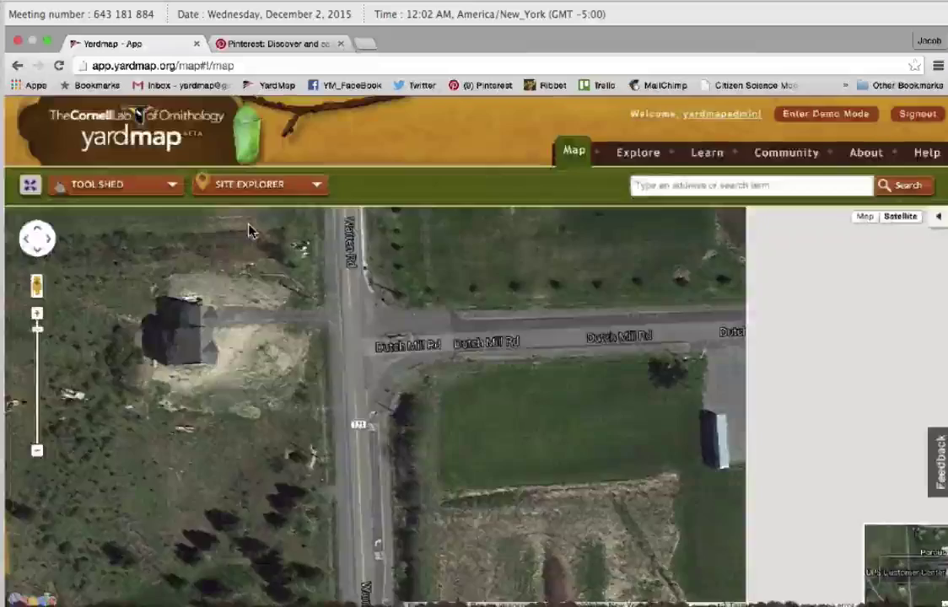
{"action": "left_click", "coordinate": [704, 264]}
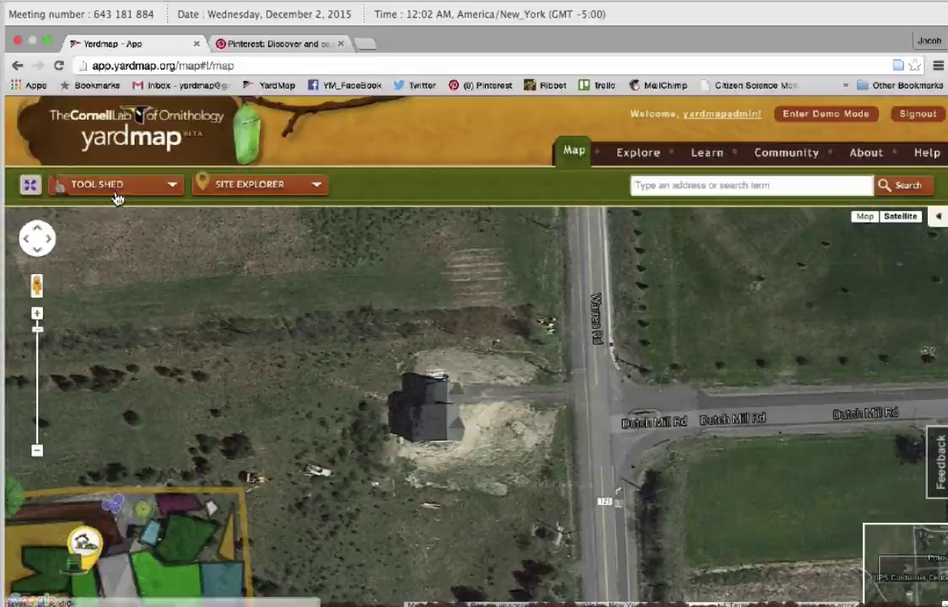
Outline a Home-Yard site as a four-cornered boundary around the house and its surrounding yard, west of Warren Rd
{"action": "left_click", "coordinate": [122, 188]}
{"action": "left_click", "coordinate": [132, 234]}
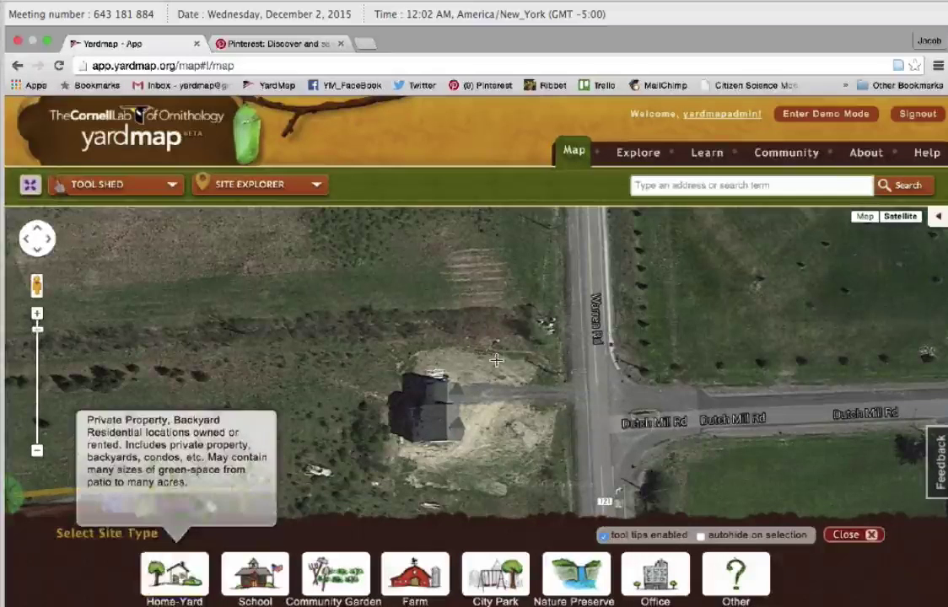
{"action": "left_click", "coordinate": [174, 572]}
{"action": "left_click", "coordinate": [563, 338]}
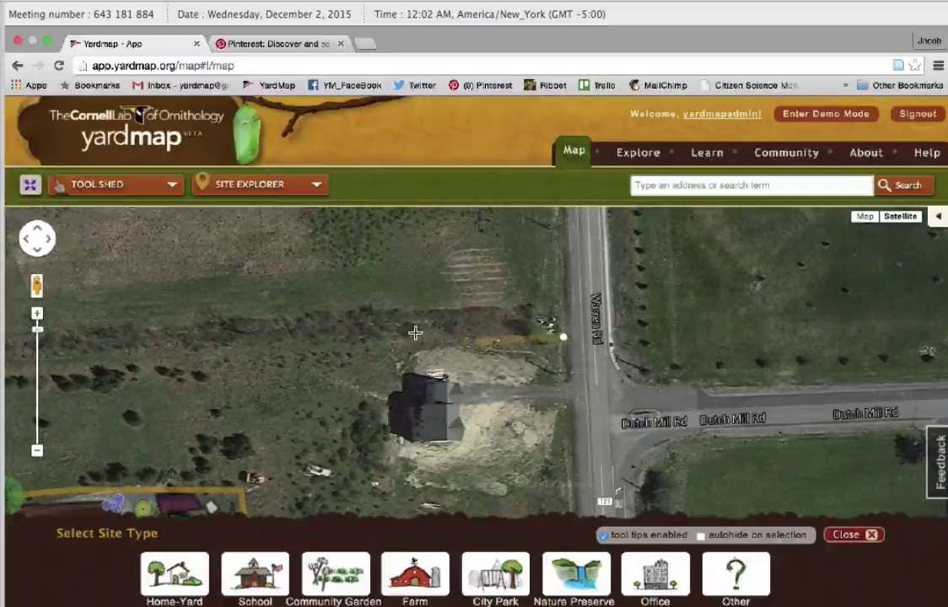
{"action": "left_click", "coordinate": [289, 348]}
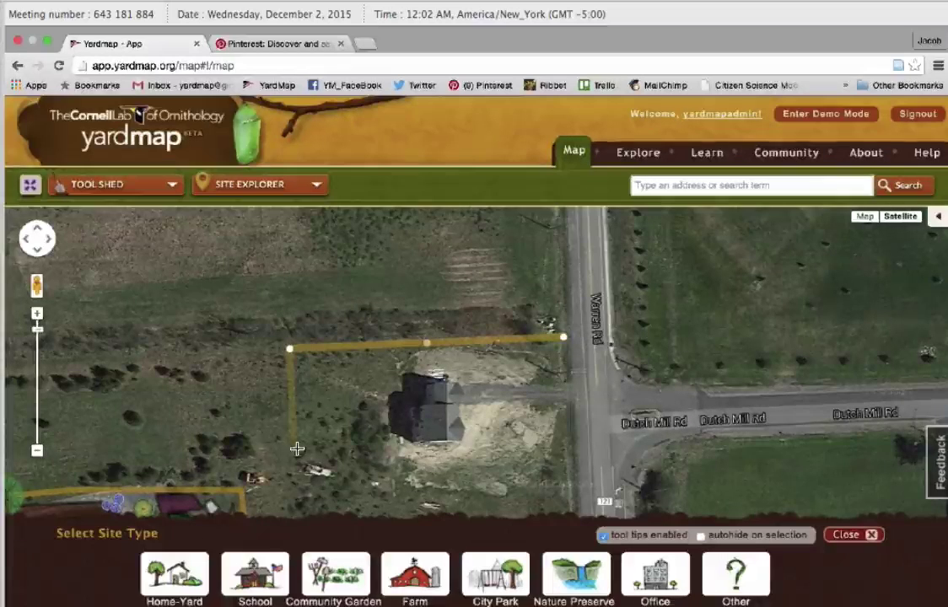
{"action": "left_click", "coordinate": [299, 496]}
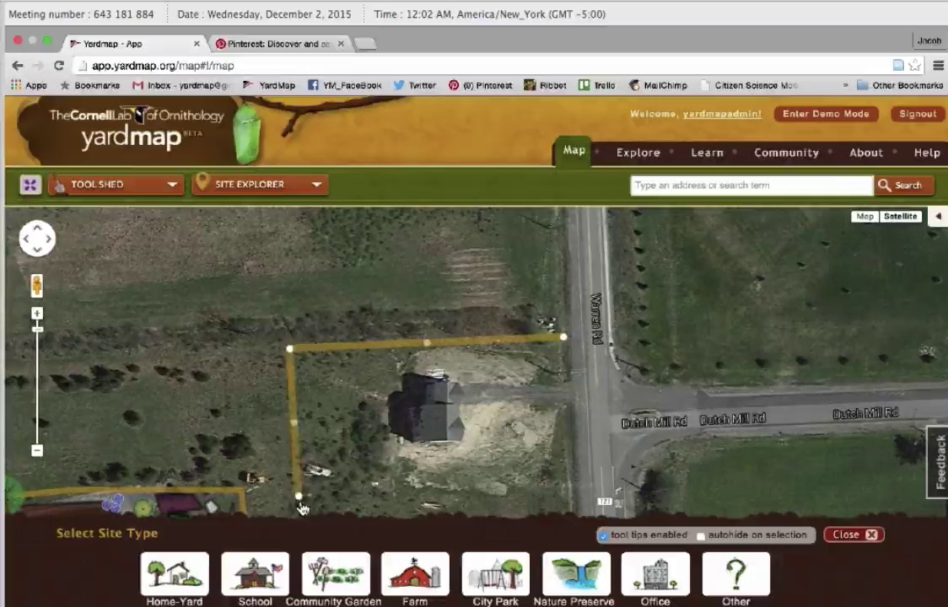
{"action": "left_click", "coordinate": [572, 489]}
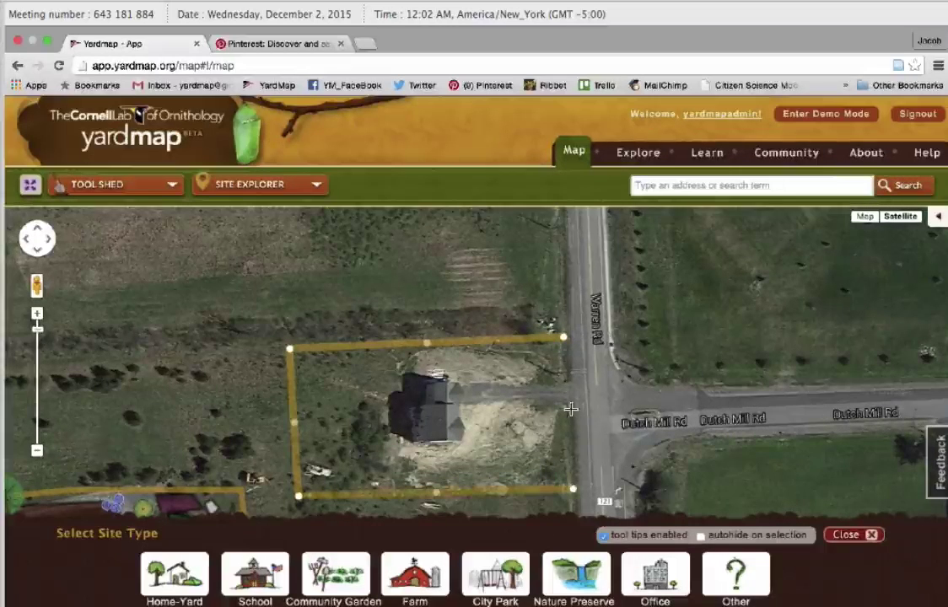
{"action": "double_click", "coordinate": [566, 340]}
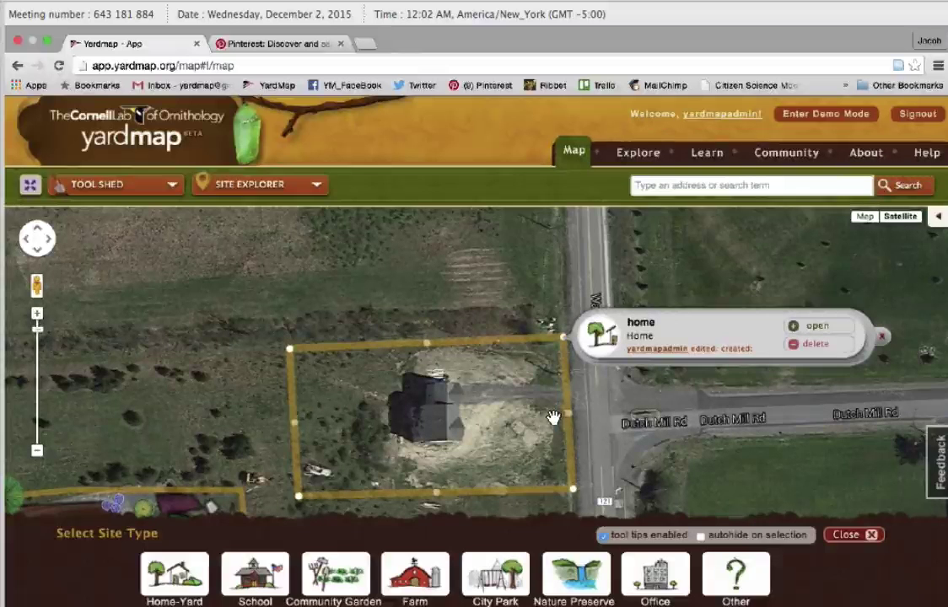
Draw a Lawn habitat filling the site's northwest corner up to the western wall of the house
{"action": "left_click", "coordinate": [130, 187]}
{"action": "left_click", "coordinate": [130, 295]}
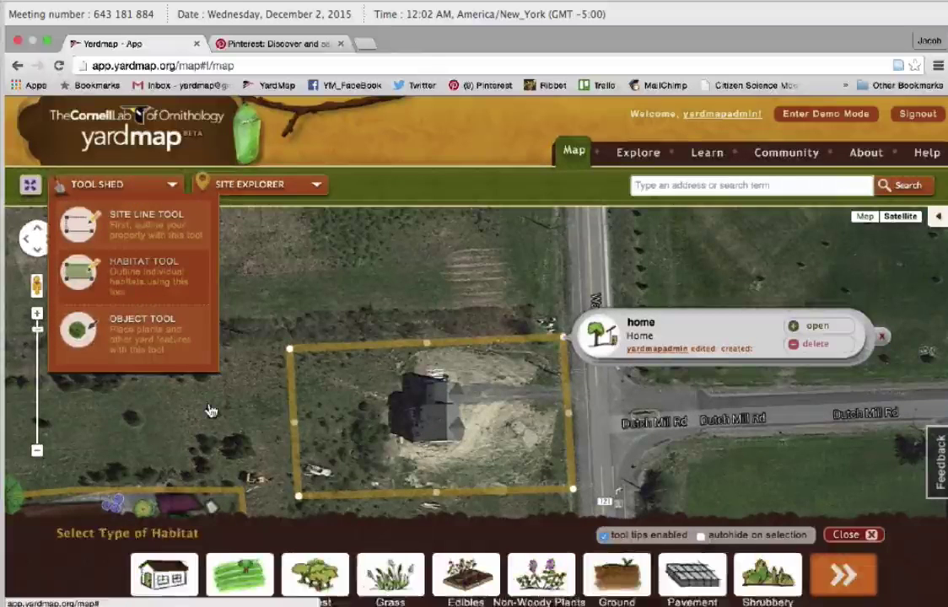
{"action": "left_click", "coordinate": [240, 576]}
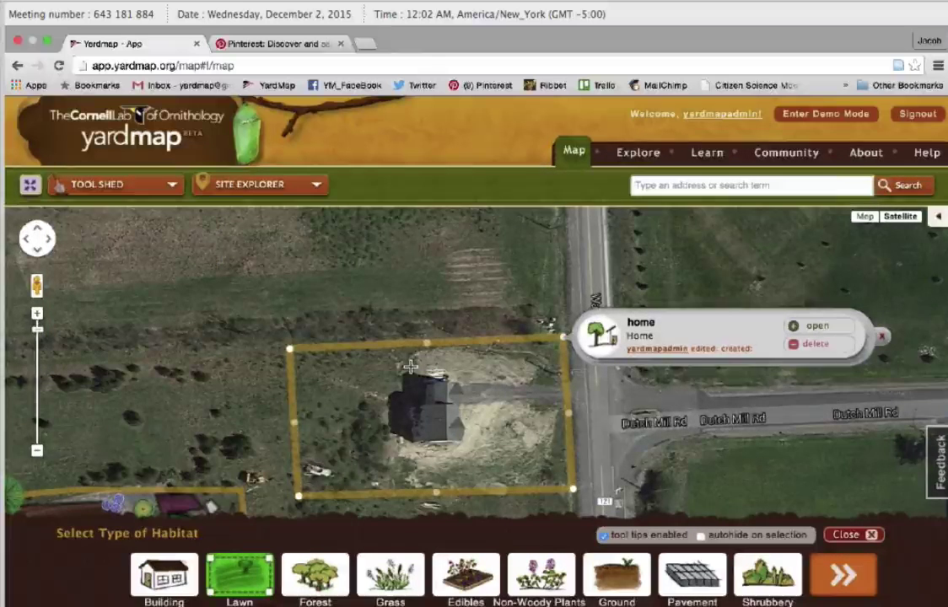
{"action": "left_click", "coordinate": [412, 368]}
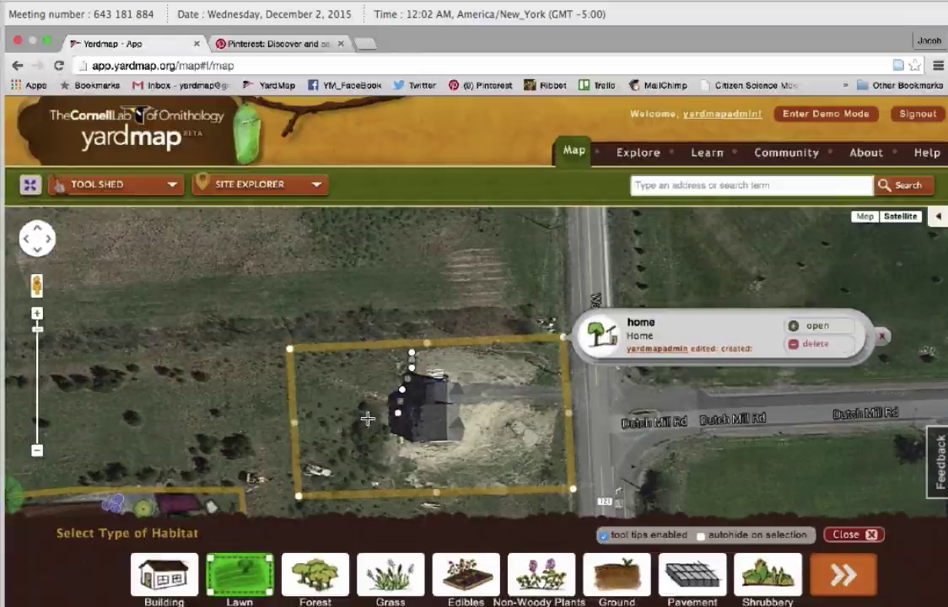
{"action": "left_click", "coordinate": [301, 417]}
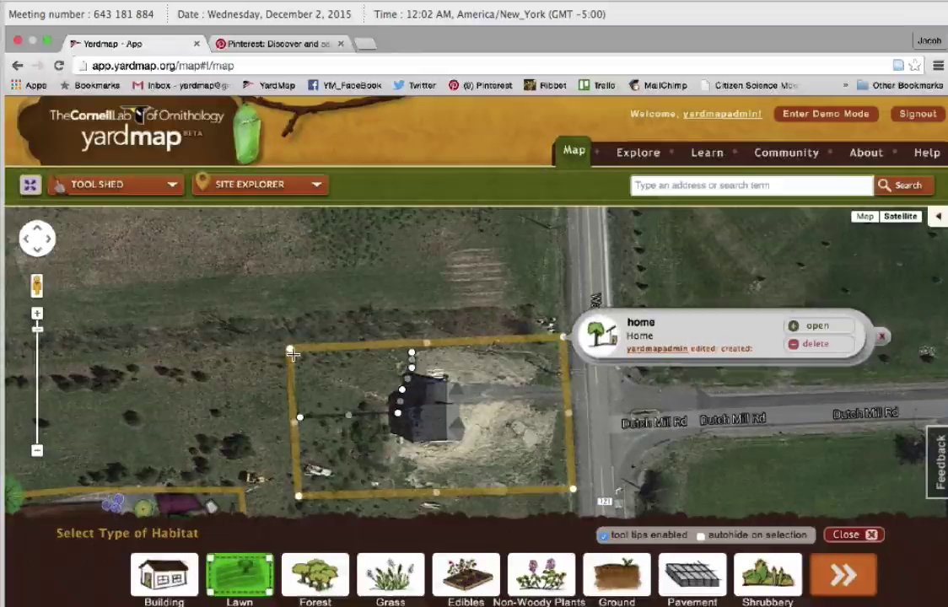
{"action": "left_click", "coordinate": [294, 353]}
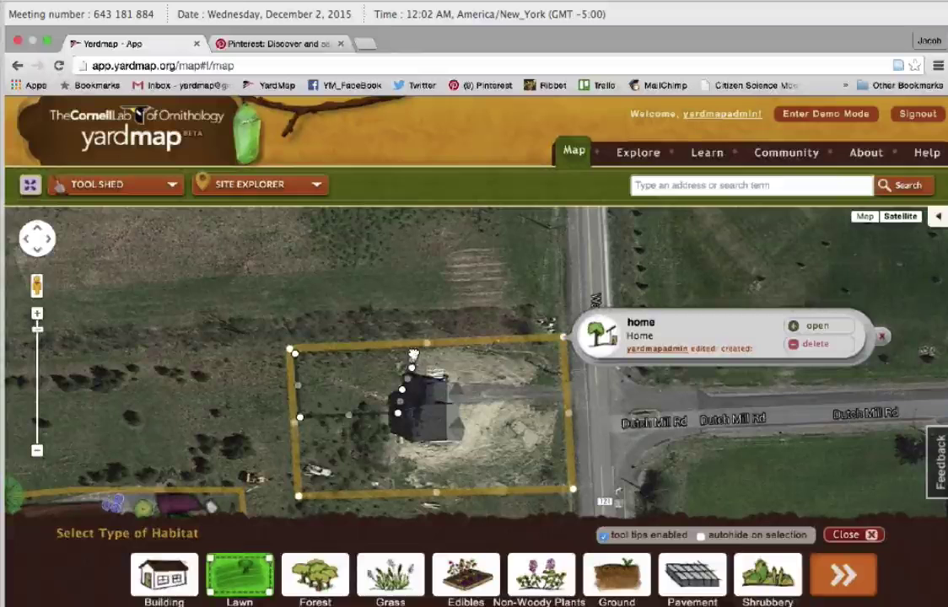
{"action": "double_click", "coordinate": [412, 356]}
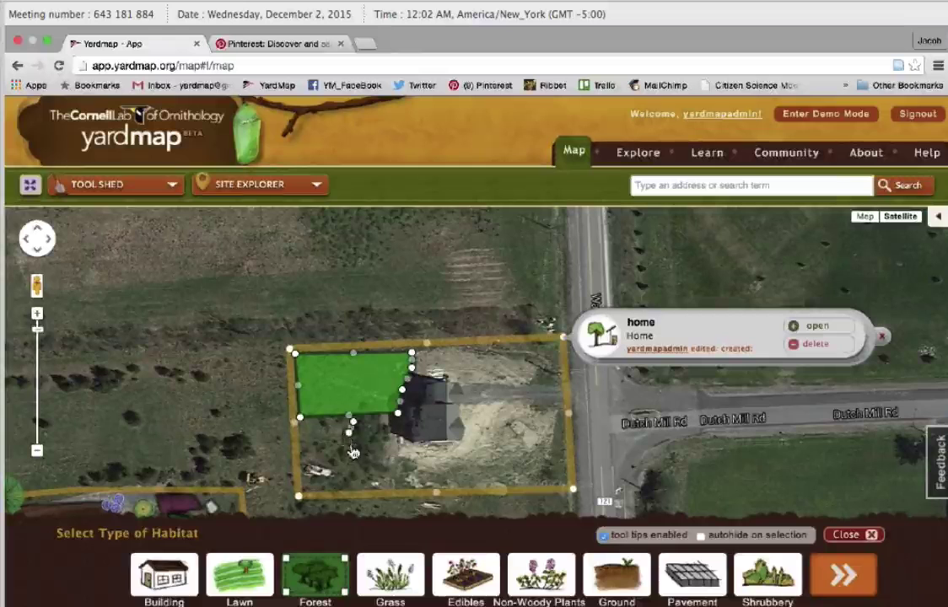
Draw a rounded Forest habitat just south of the lawn, beside the southwest corner of the house
{"action": "left_click_drag", "start_coordinate": [352, 452], "coordinate": [363, 469]}
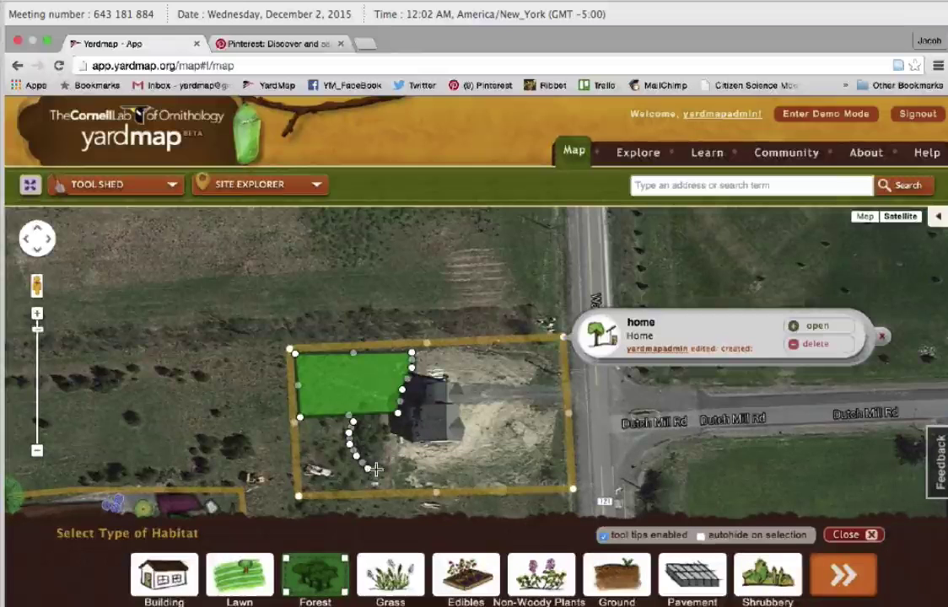
{"action": "left_click", "coordinate": [376, 471]}
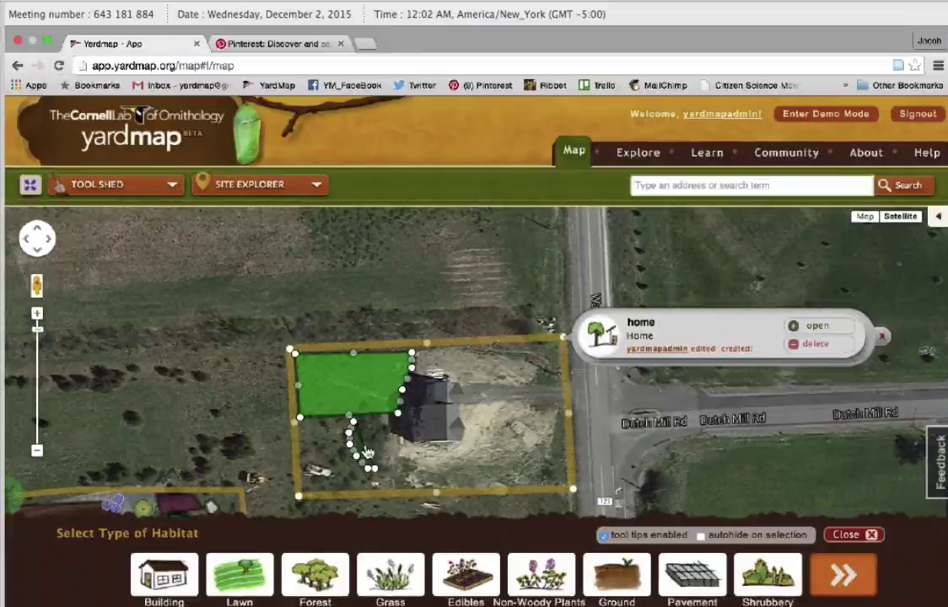
{"action": "left_click", "coordinate": [385, 438]}
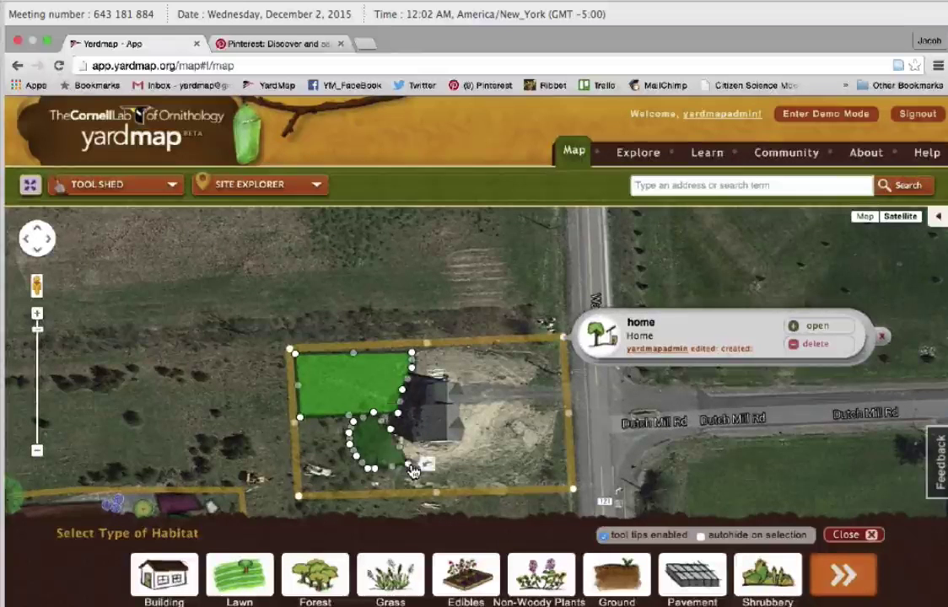
{"action": "left_click_drag", "start_coordinate": [400, 467], "coordinate": [441, 438]}
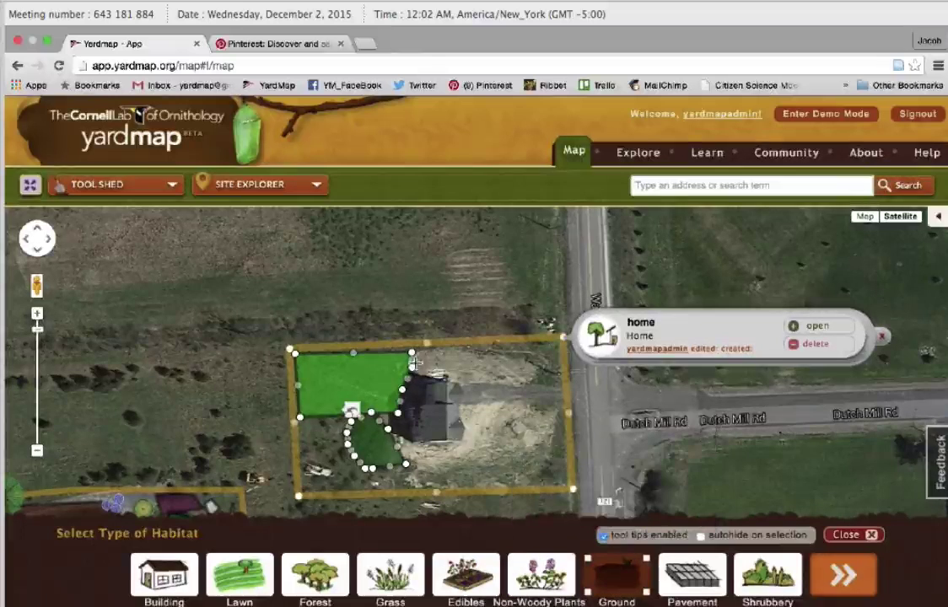
Draw a Ground habitat over the bare soil north of the driveway, running east from the lawn's edge
{"action": "left_click", "coordinate": [531, 355]}
{"action": "left_click", "coordinate": [530, 385]}
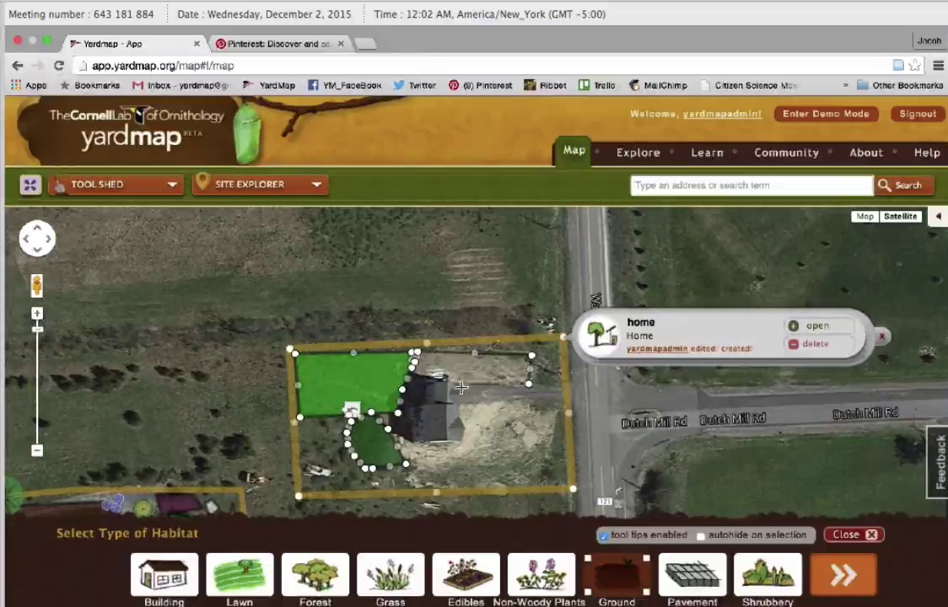
{"action": "left_click", "coordinate": [413, 375]}
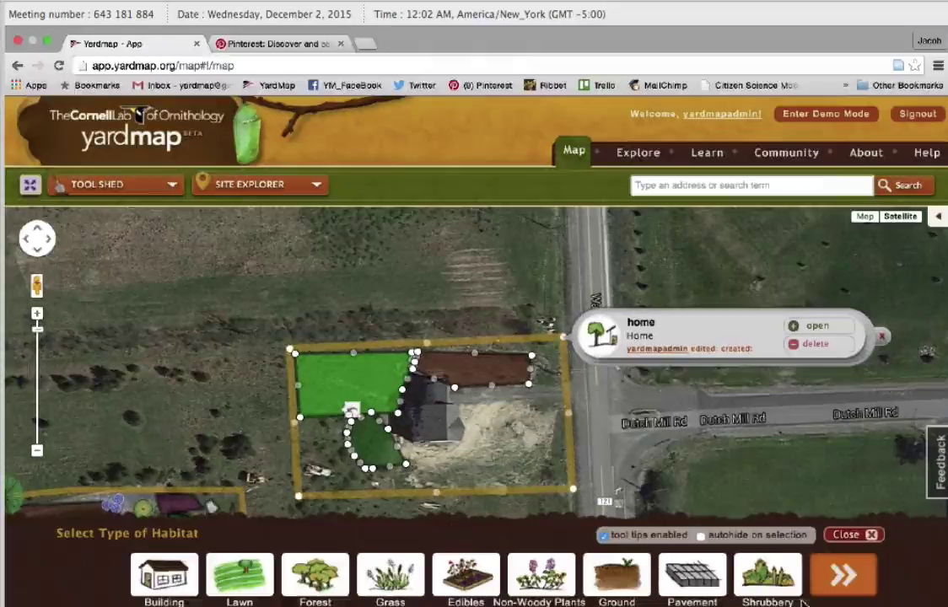
Trace the outline of the house between the lawn, forest and ground areas as a Building habitat
{"action": "left_click", "coordinate": [164, 574]}
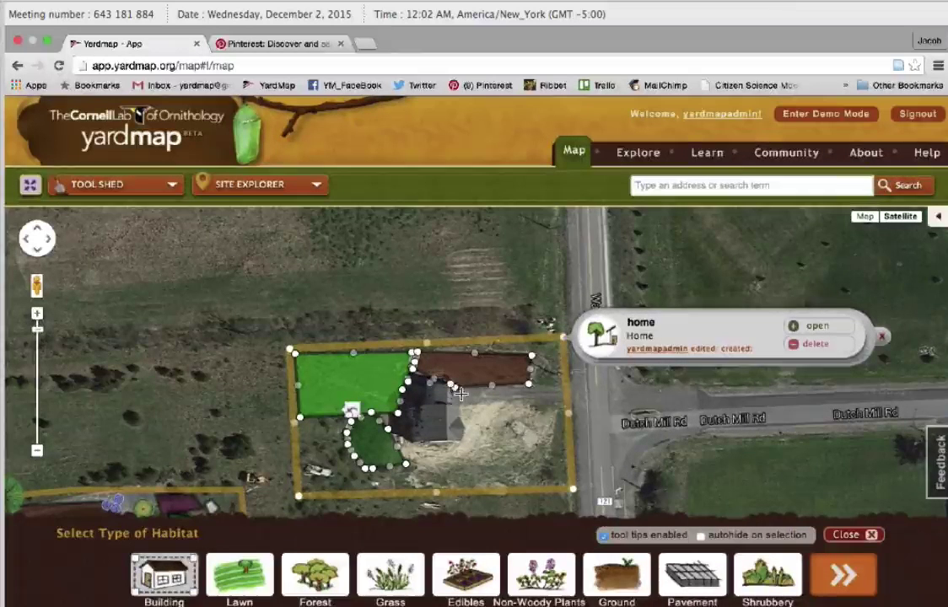
{"action": "left_click", "coordinate": [460, 436]}
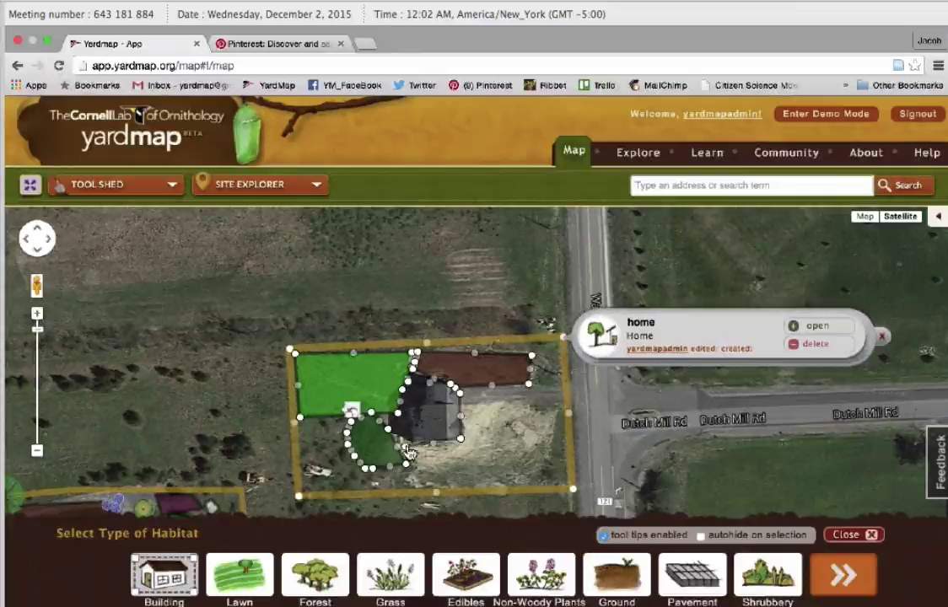
{"action": "left_click", "coordinate": [412, 376]}
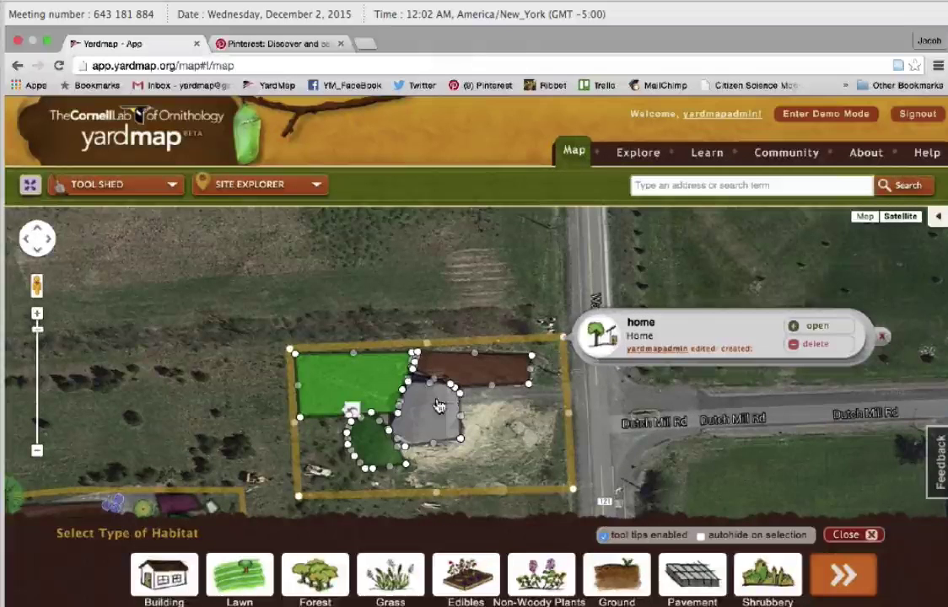
Open the building's details and set its title to "My home" in the basic information
{"action": "left_click", "coordinate": [438, 411]}
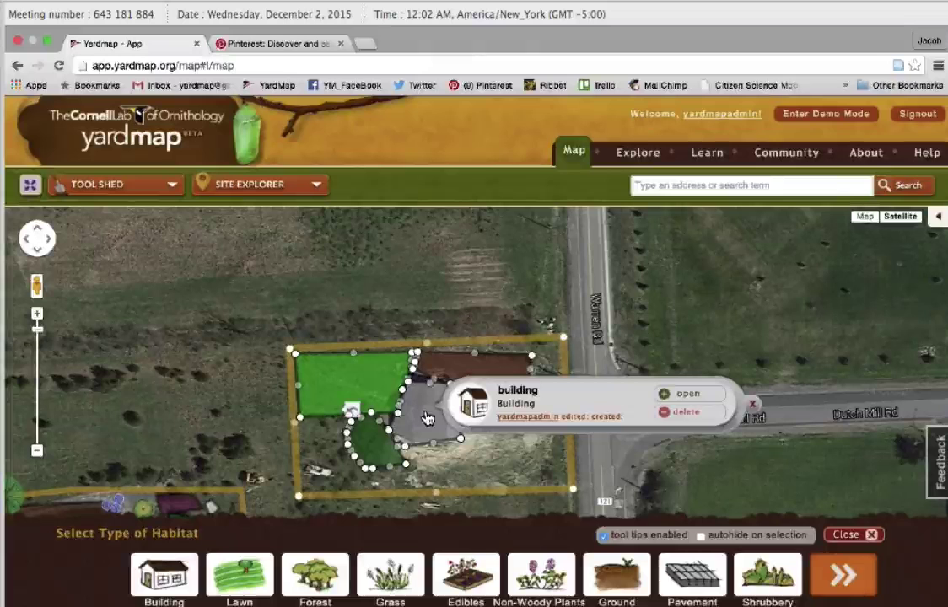
{"action": "left_click", "coordinate": [683, 393]}
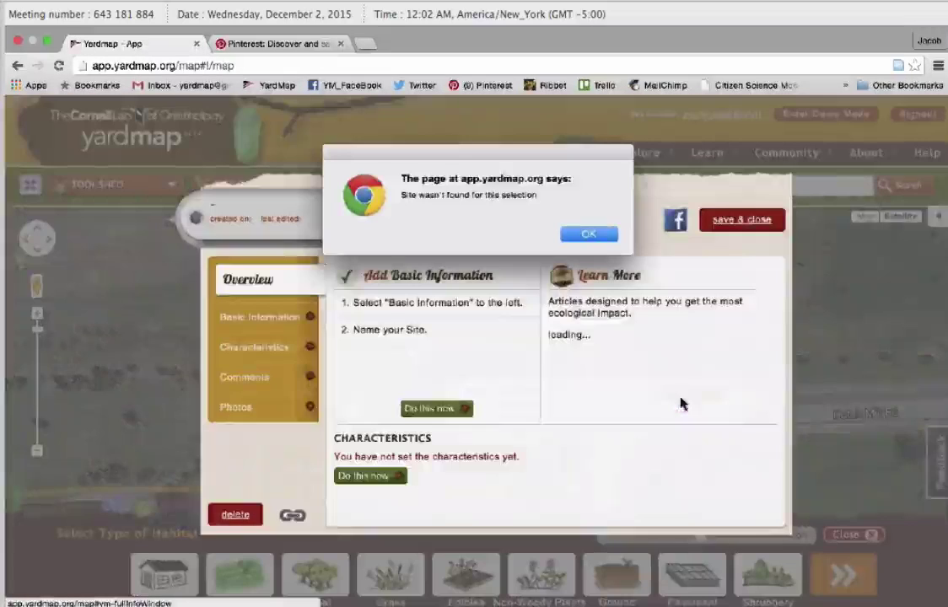
{"action": "left_click", "coordinate": [569, 235]}
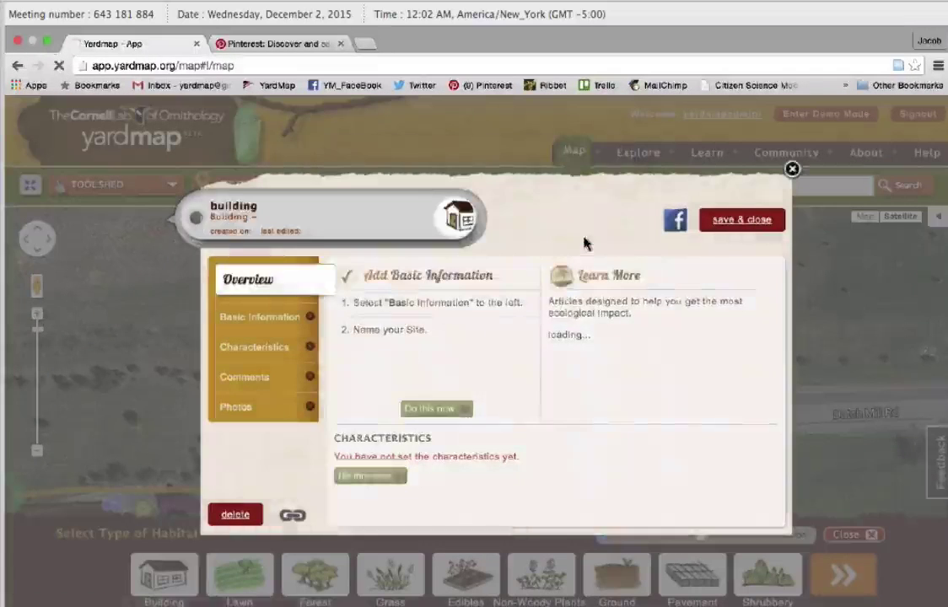
{"action": "left_click", "coordinate": [262, 325]}
{"action": "left_click", "coordinate": [394, 308]}
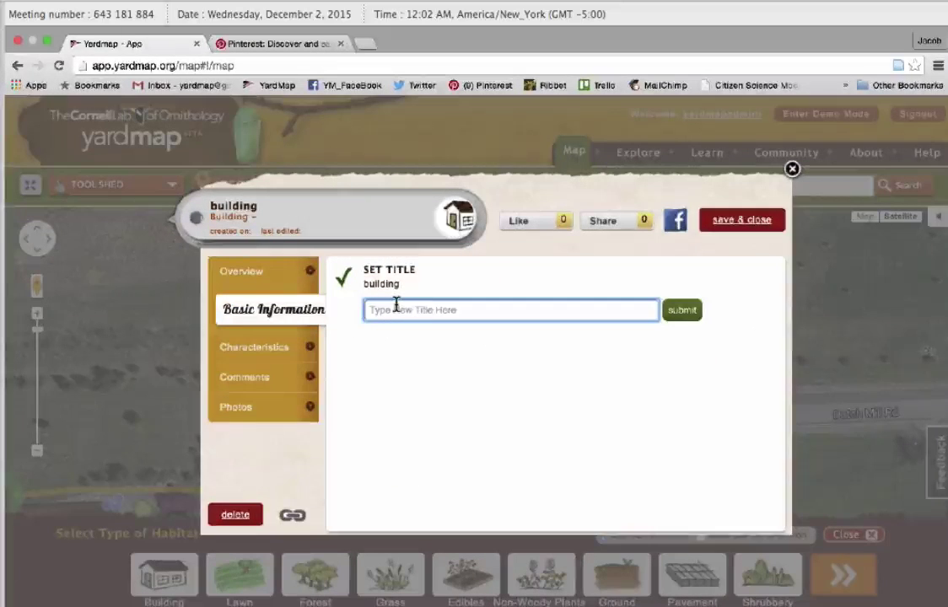
{"action": "type", "text": "My home"}
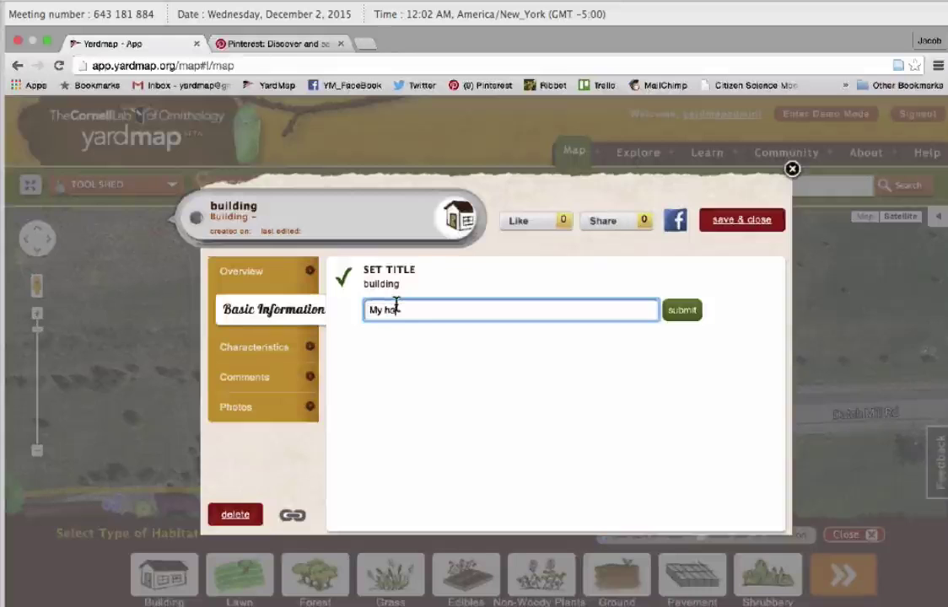
Set the building's characteristics to Building Type Home and White Roof Yes, viewing the Green Roof percentages without choosing one
{"action": "left_click", "coordinate": [263, 346]}
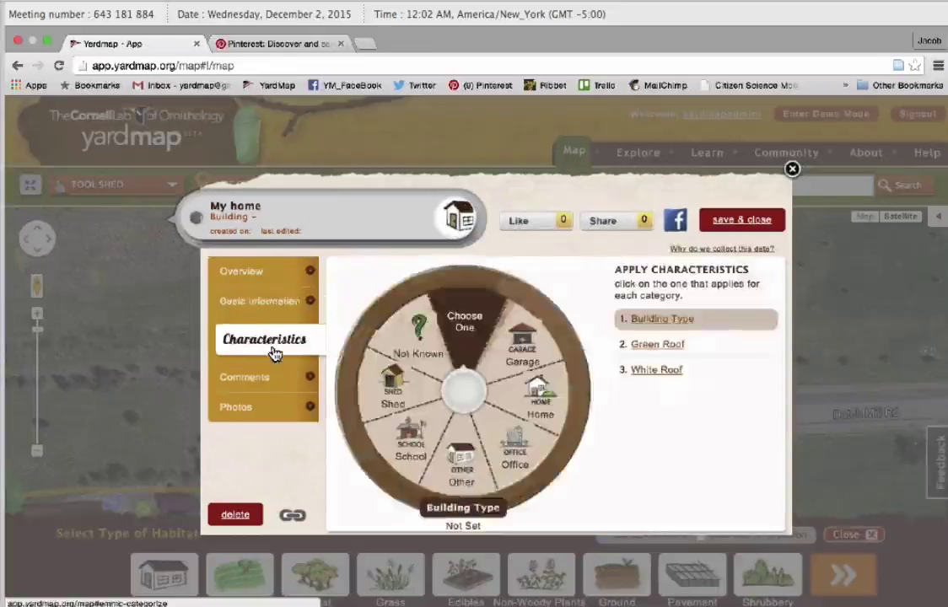
{"action": "left_click", "coordinate": [541, 341]}
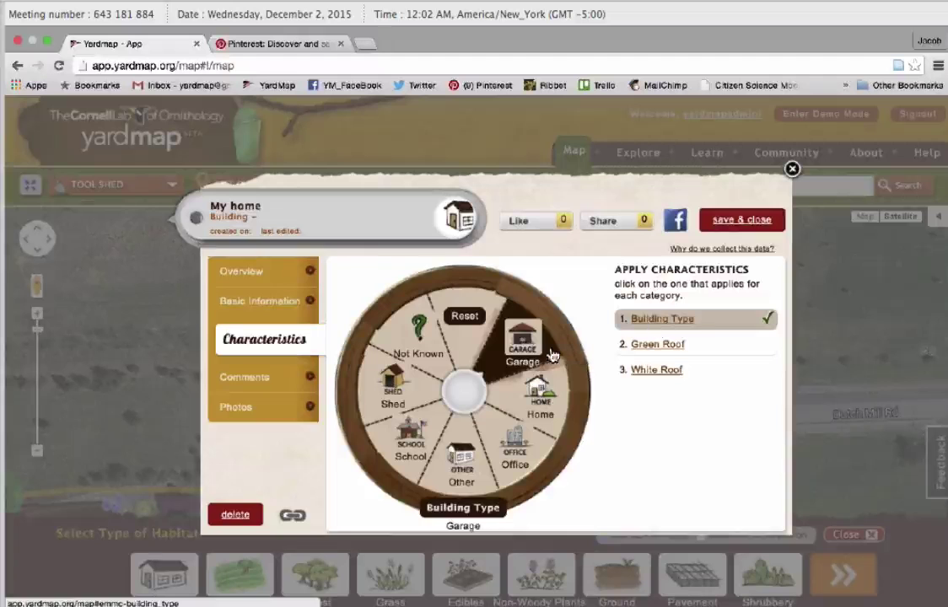
{"action": "left_click", "coordinate": [554, 426]}
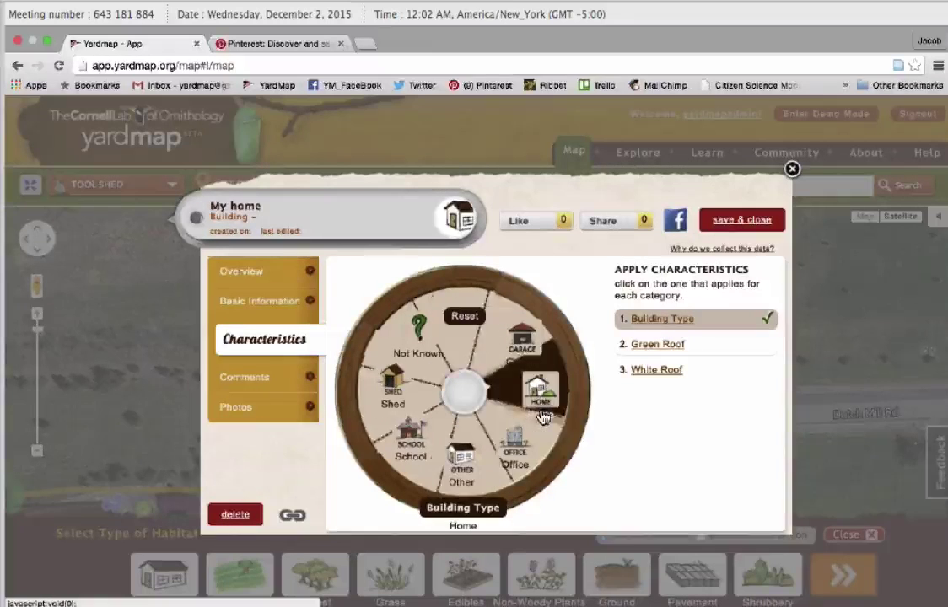
{"action": "left_click", "coordinate": [652, 346]}
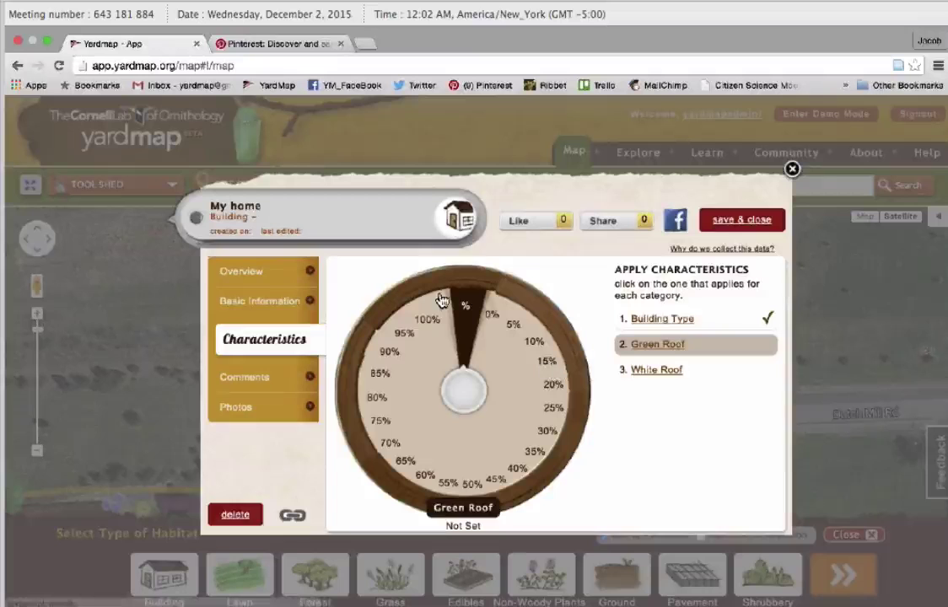
{"action": "left_click", "coordinate": [657, 372]}
{"action": "left_click", "coordinate": [547, 391]}
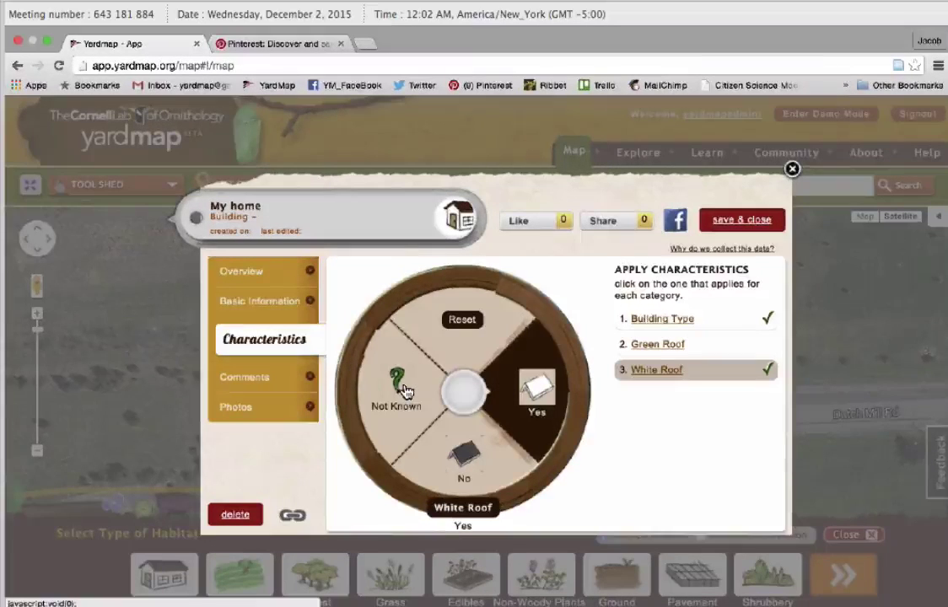
View the building's comments and photos sections, and save and close its details
{"action": "left_click", "coordinate": [246, 380]}
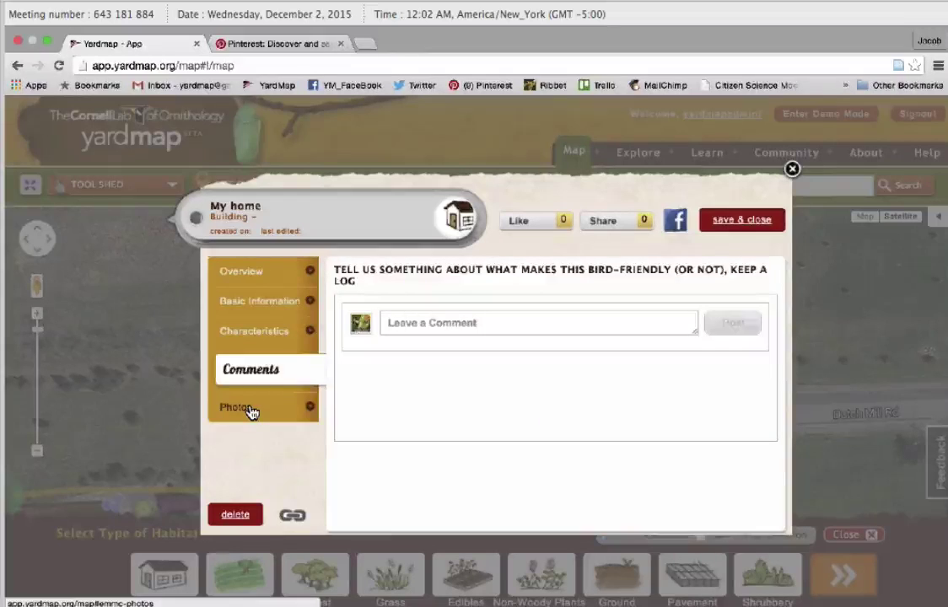
{"action": "left_click", "coordinate": [250, 408]}
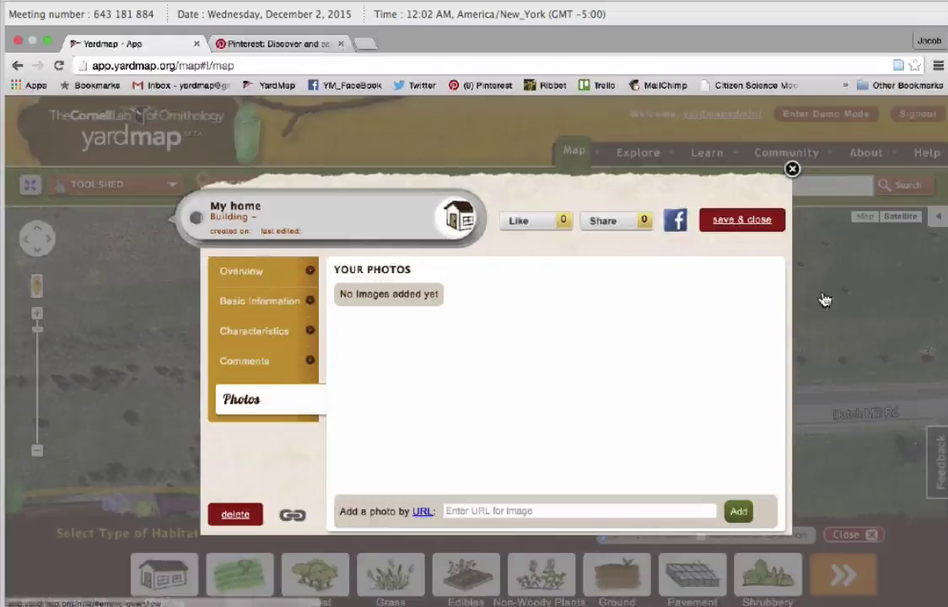
{"action": "left_click", "coordinate": [717, 220]}
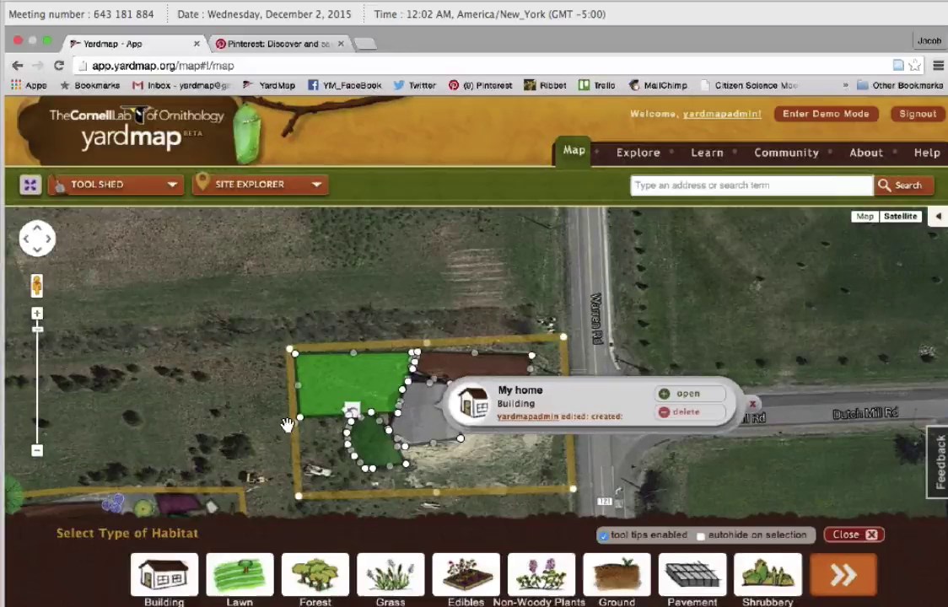
Open the lawn's details and set its Lawn Mower characteristic to Push Reel Mower, trying the electric and gas powered options first
{"action": "left_click", "coordinate": [344, 385]}
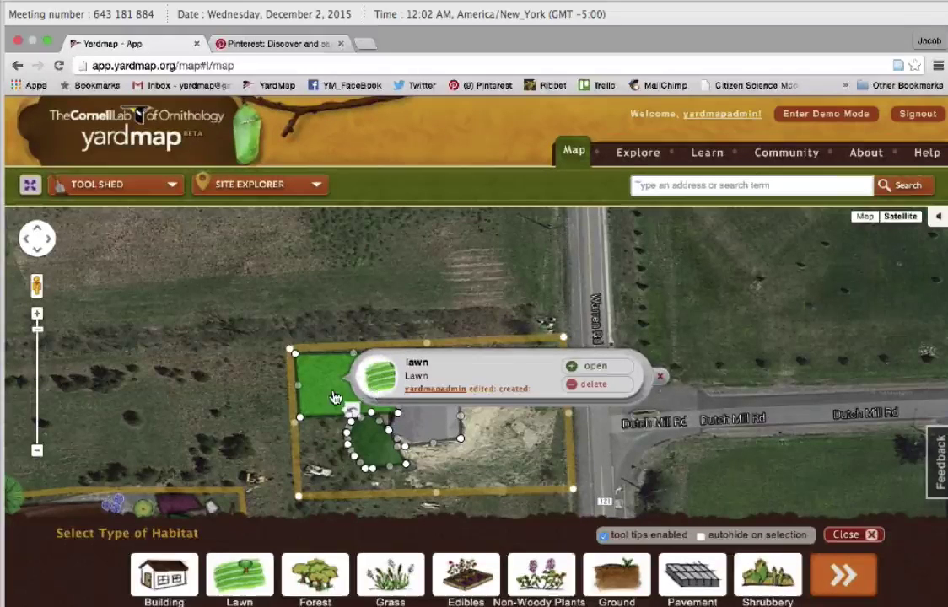
{"action": "left_click", "coordinate": [592, 368]}
{"action": "left_click", "coordinate": [599, 240]}
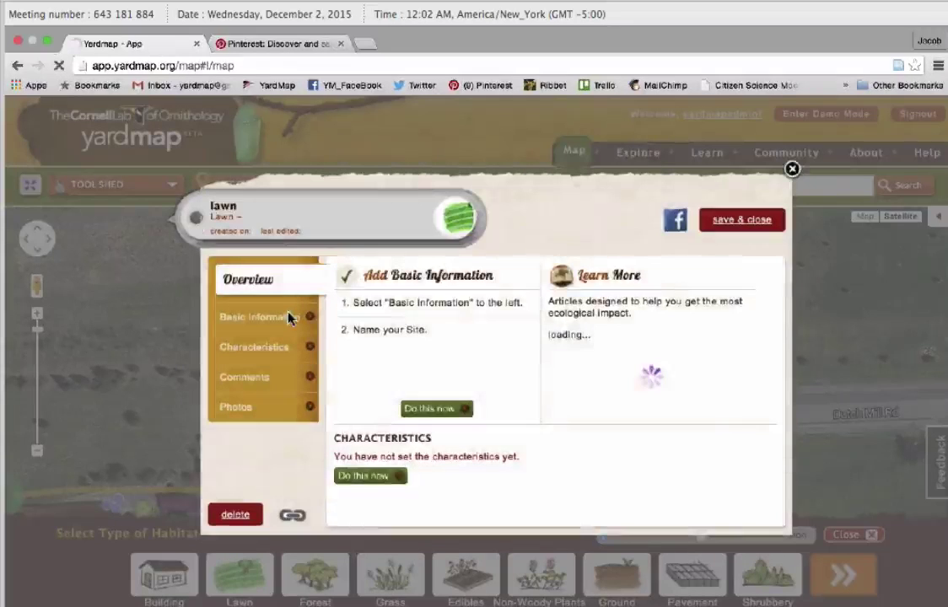
{"action": "left_click", "coordinate": [253, 324]}
{"action": "left_click", "coordinate": [263, 341]}
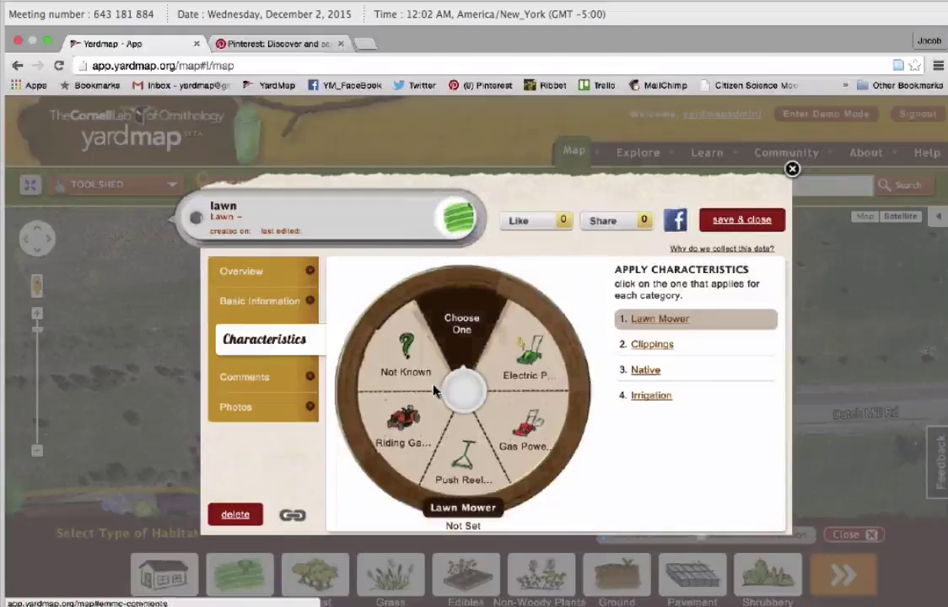
{"action": "left_click", "coordinate": [526, 357]}
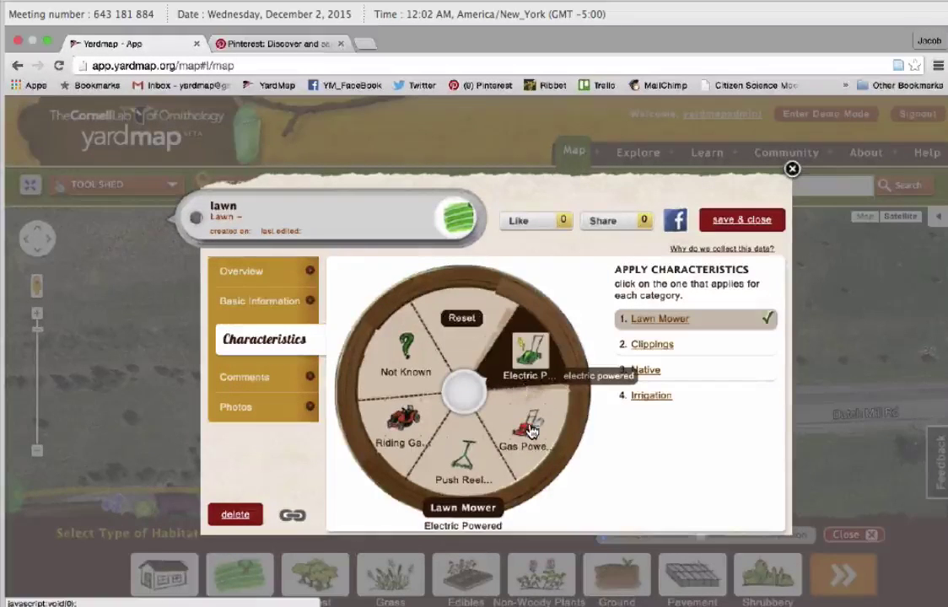
{"action": "left_click", "coordinate": [530, 431]}
{"action": "left_click", "coordinate": [460, 469]}
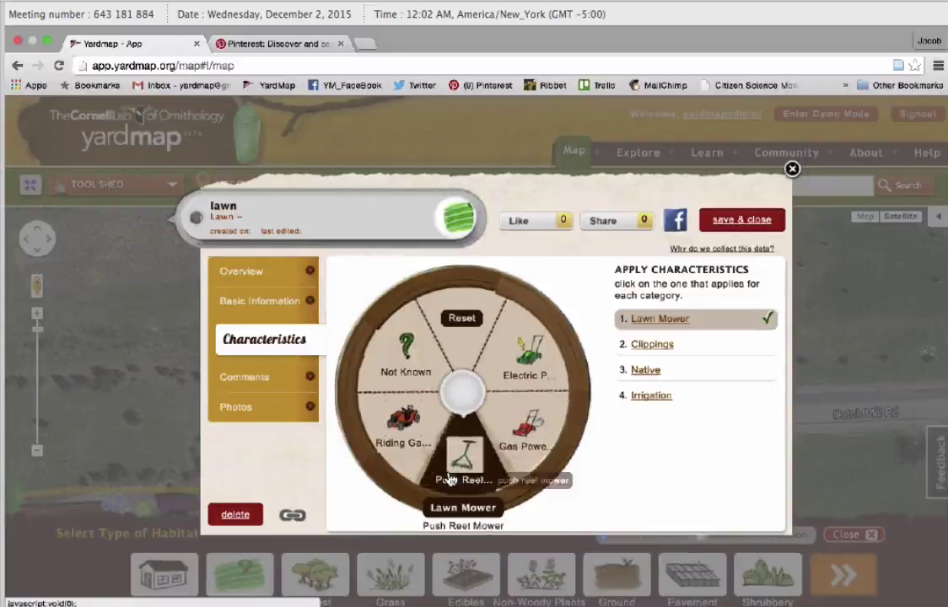
View the lawn's comments section, and close its details and map bubble
{"action": "left_click", "coordinate": [255, 379]}
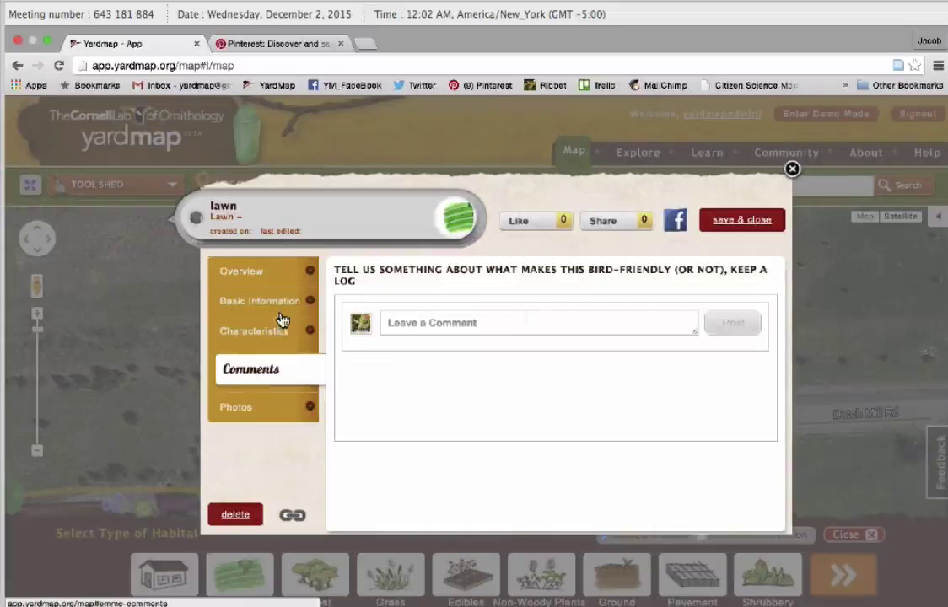
{"action": "left_click", "coordinate": [793, 171]}
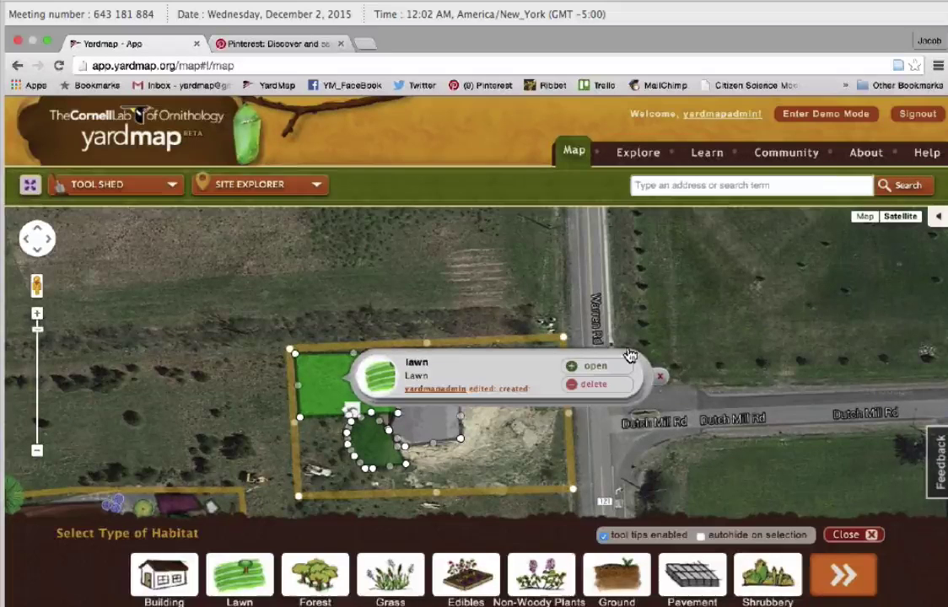
{"action": "left_click", "coordinate": [663, 378]}
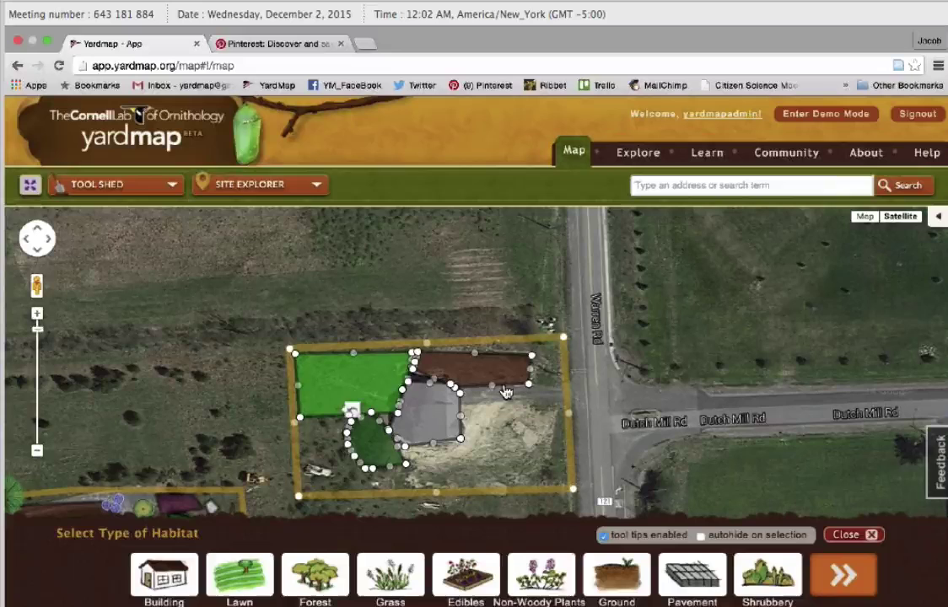
Place the second tree object inside the forest area, and shift the forest outline toward the site's lower-left corner
{"action": "left_click_drag", "start_coordinate": [226, 369], "coordinate": [269, 313]}
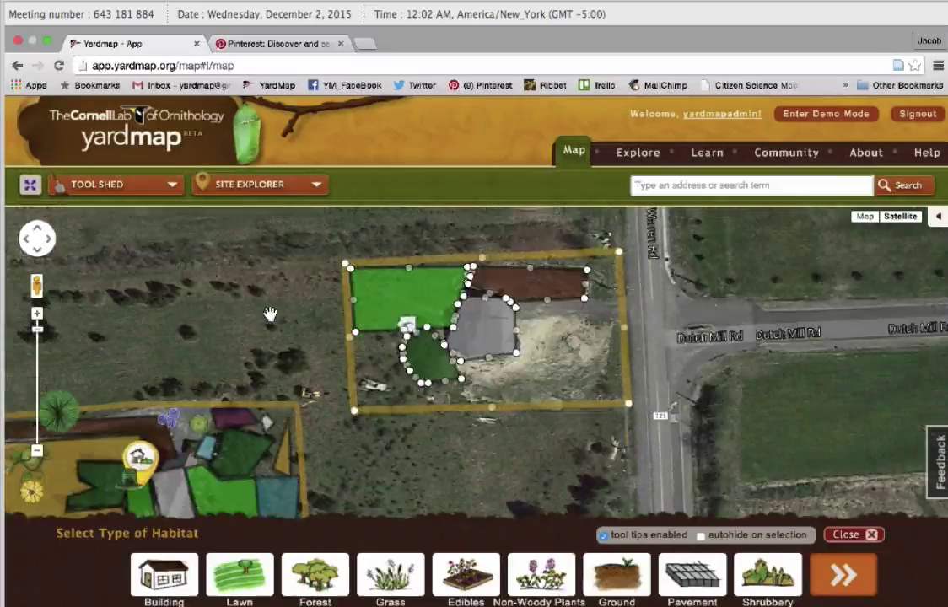
{"action": "left_click", "coordinate": [414, 361]}
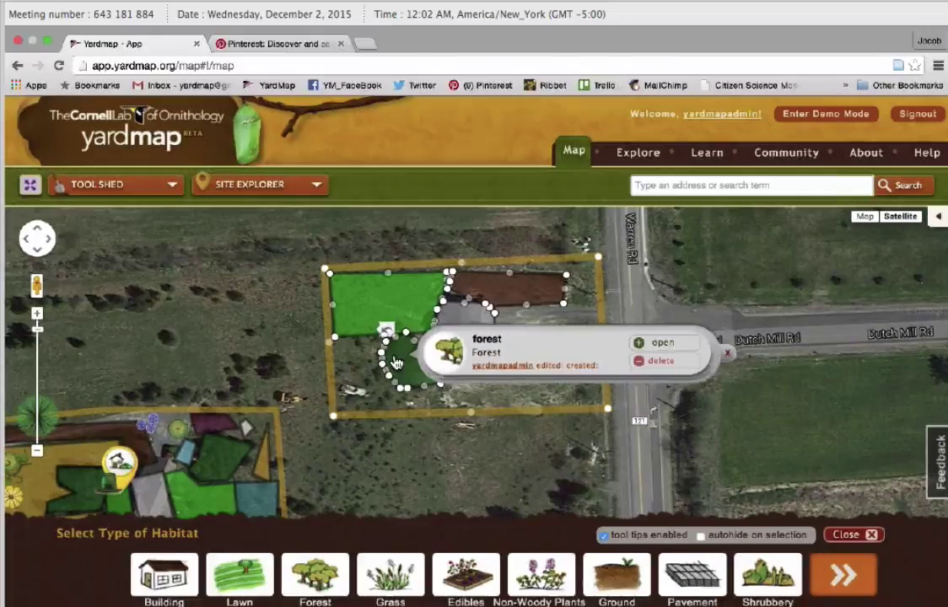
{"action": "left_click", "coordinate": [122, 193]}
{"action": "left_click", "coordinate": [130, 331]}
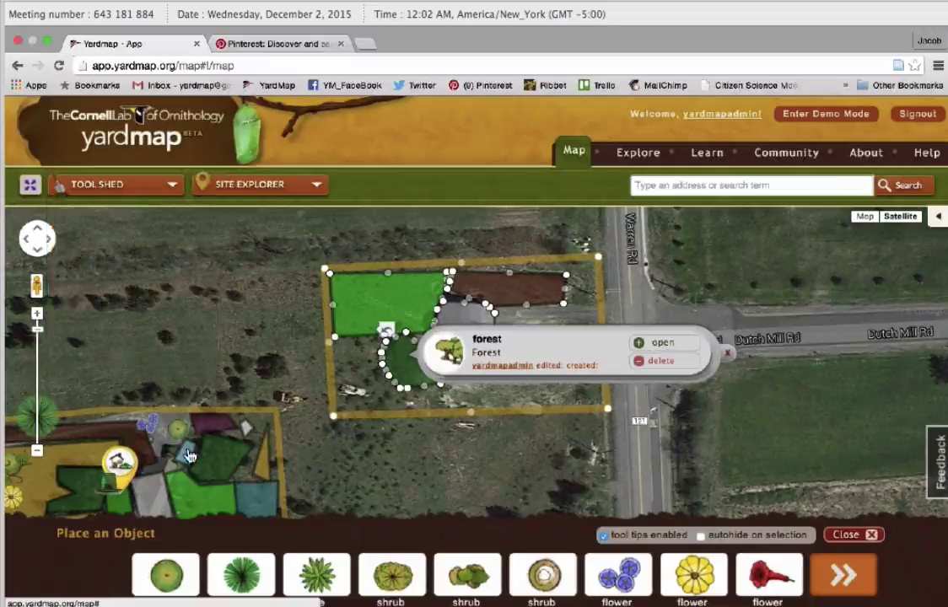
{"action": "left_click", "coordinate": [241, 575]}
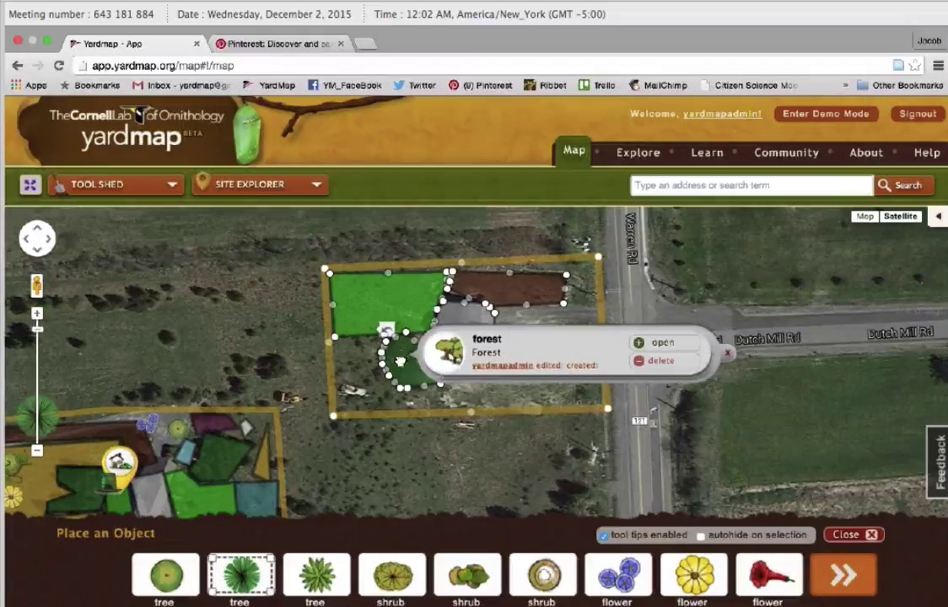
{"action": "left_click", "coordinate": [358, 327]}
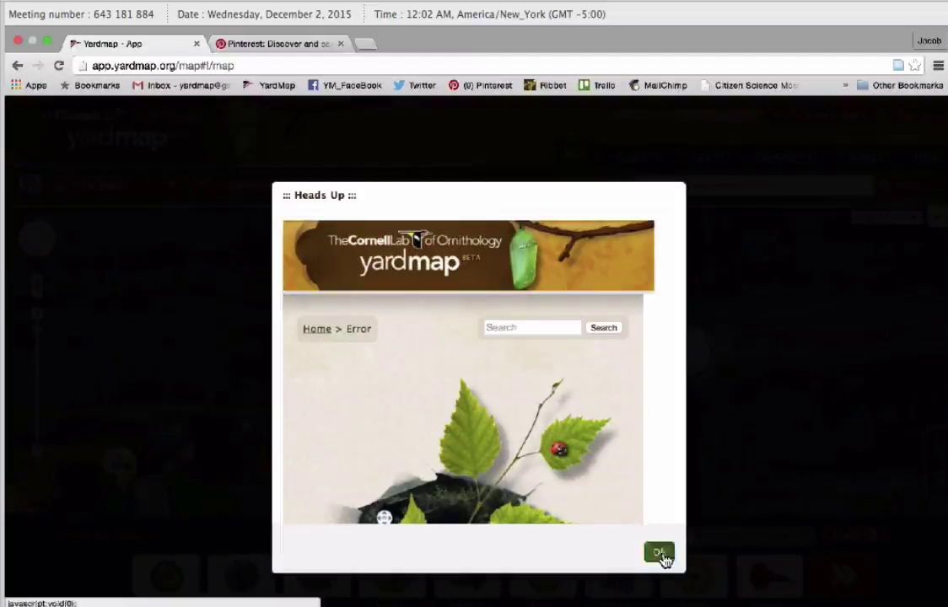
{"action": "left_click", "coordinate": [661, 555]}
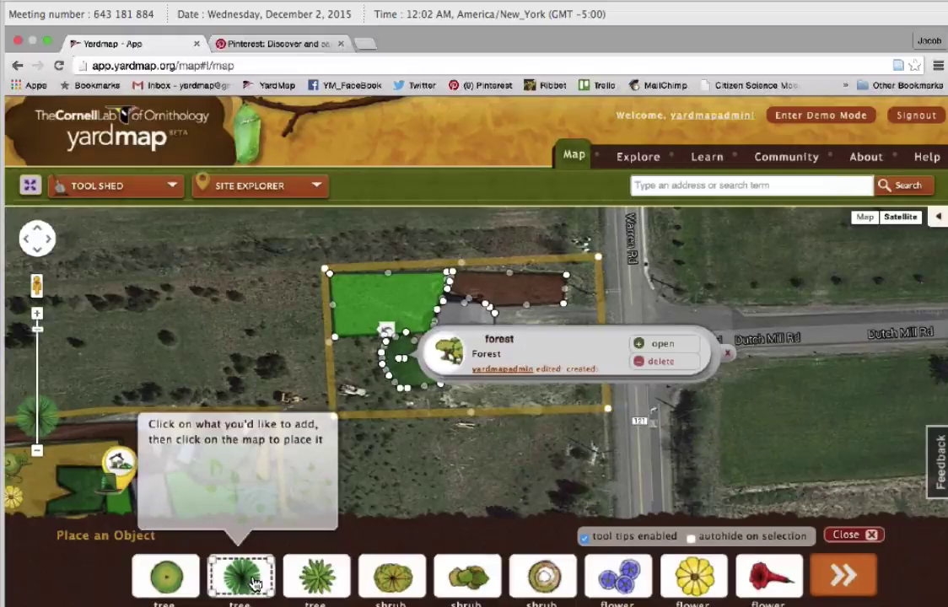
{"action": "left_click", "coordinate": [401, 361]}
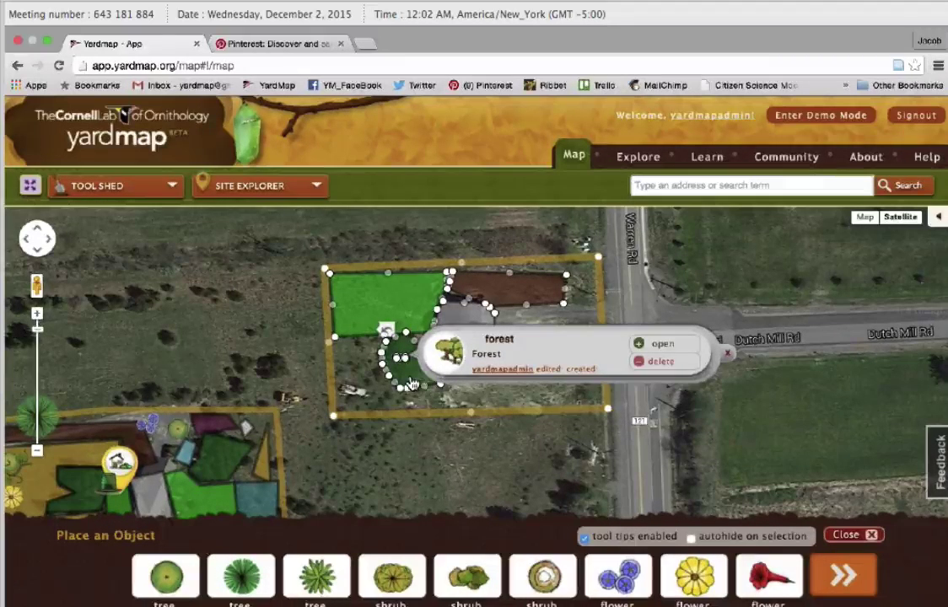
{"action": "left_click", "coordinate": [727, 354]}
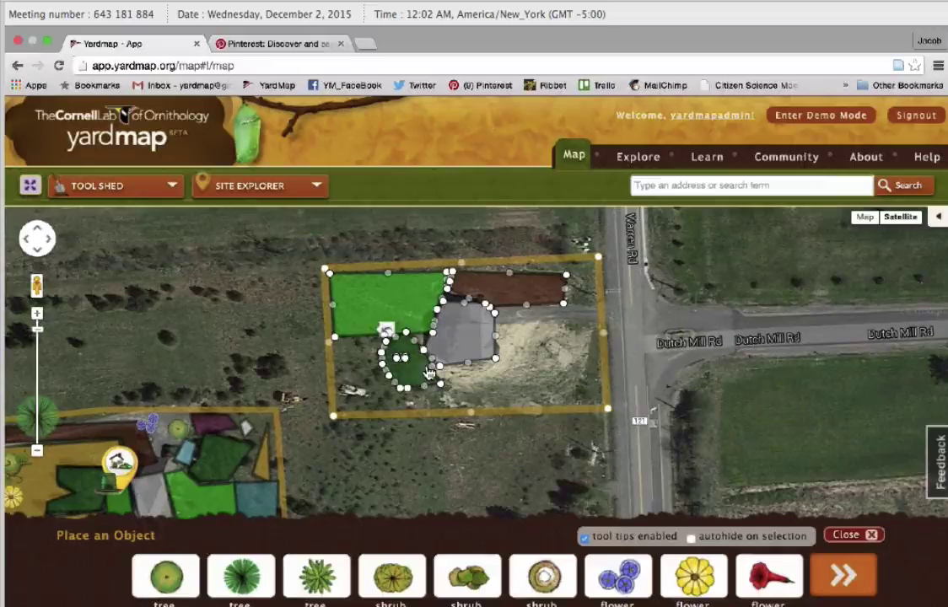
{"action": "left_click_drag", "start_coordinate": [428, 374], "coordinate": [391, 361]}
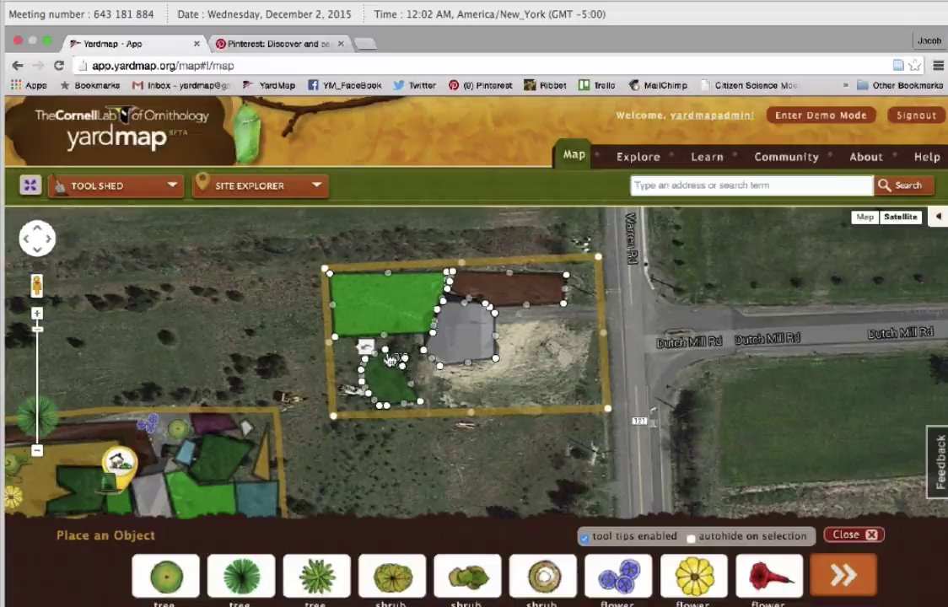
Look over the open windows and spaces, and take the Chrome window out of full-screen mode
{"action": "key", "text": "ctrl+Up"}
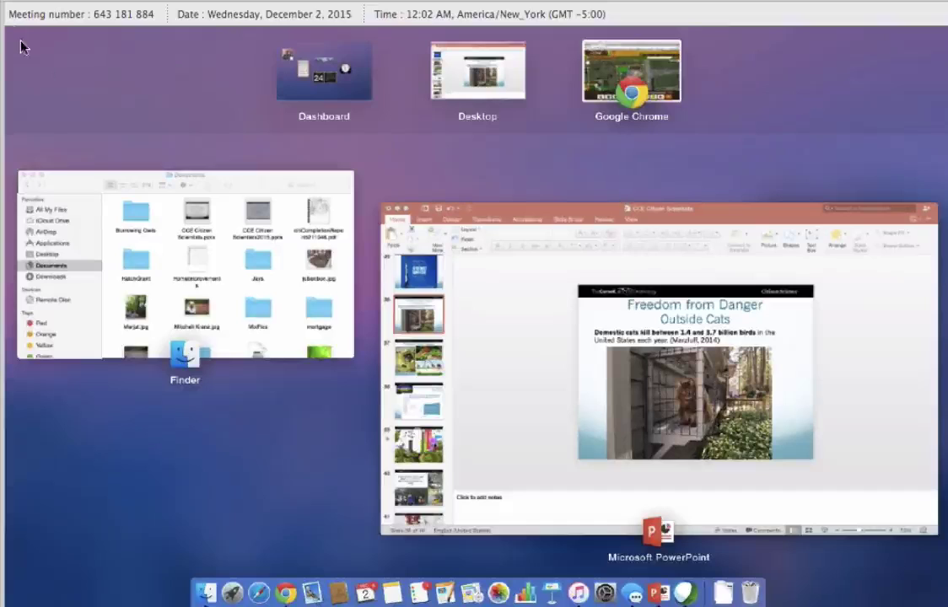
{"action": "key", "text": "ctrl+Up"}
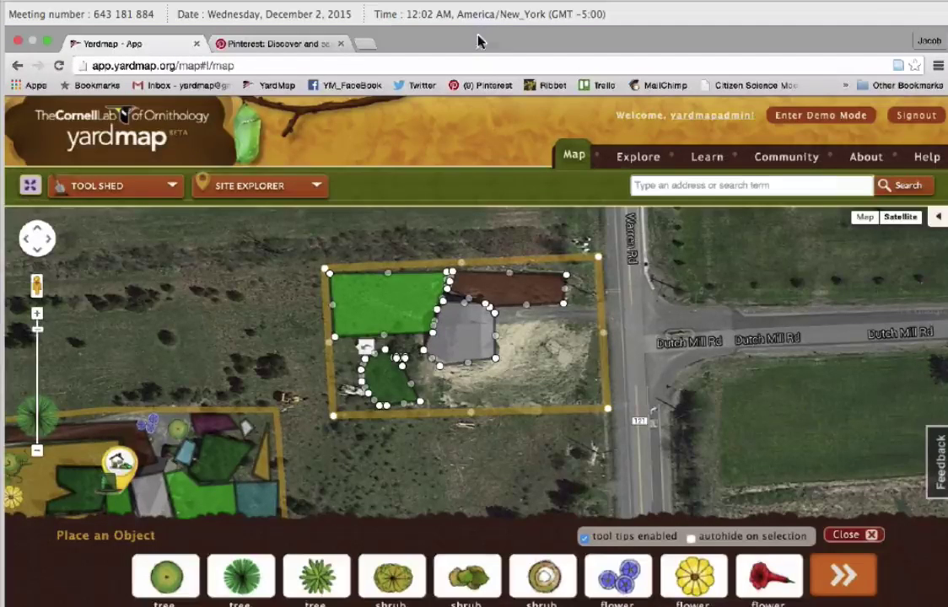
{"action": "mouse_move", "coordinate": [7, 29]}
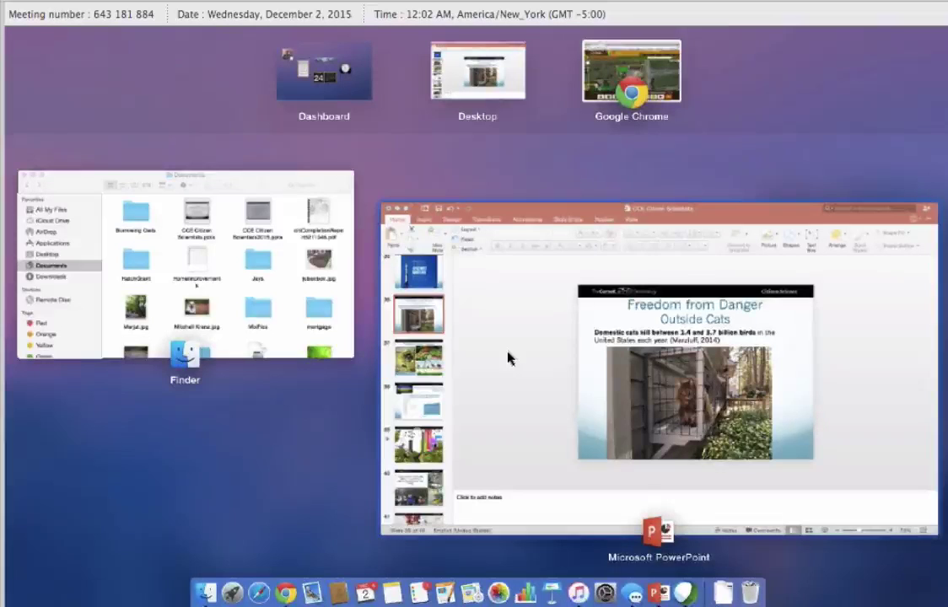
{"action": "key", "text": "ctrl+Up"}
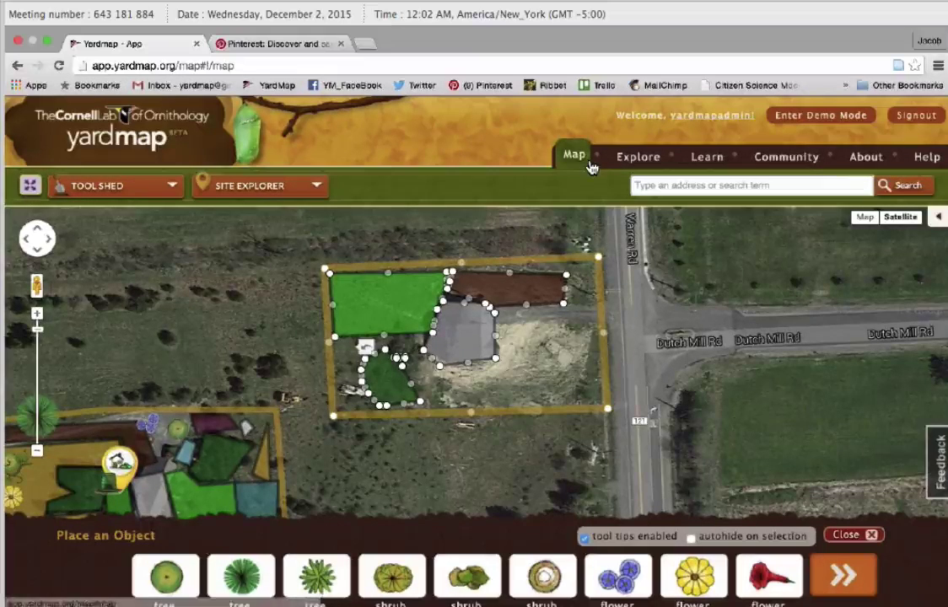
{"action": "left_click", "coordinate": [48, 43]}
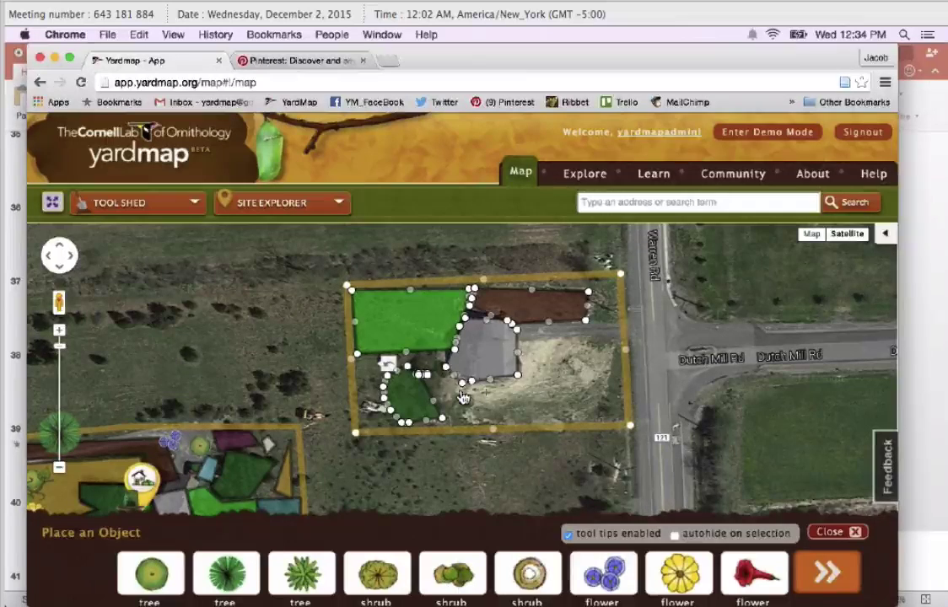
Stretch the forest outline toward the building and enlarge the placed tree so it fills the middle of the forest
{"action": "left_click_drag", "start_coordinate": [403, 424], "coordinate": [432, 394]}
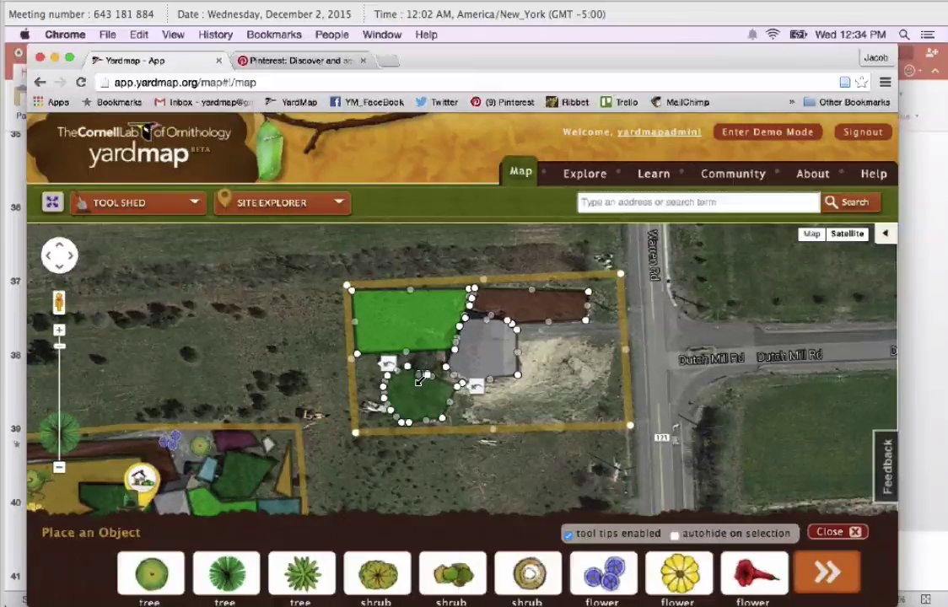
{"action": "left_click", "coordinate": [399, 420]}
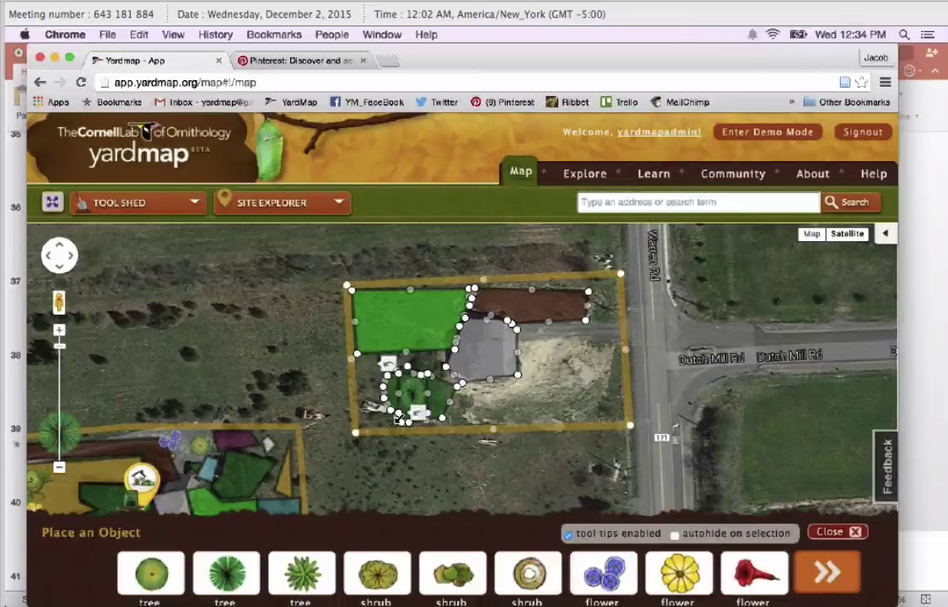
Open the placed tree's details, dismiss the page alert and enter "swing" as its new title in the basic information
{"action": "left_click", "coordinate": [451, 392]}
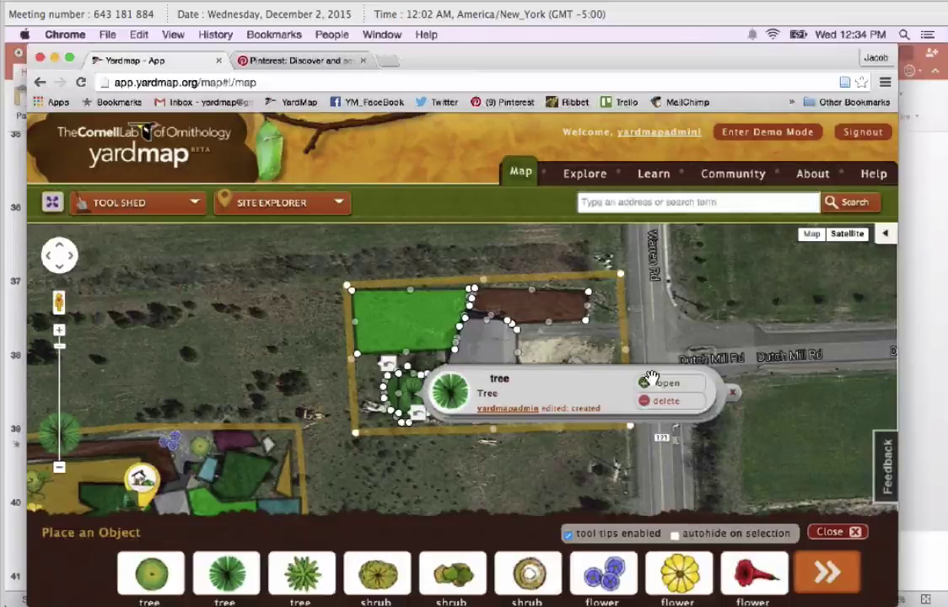
{"action": "left_click", "coordinate": [666, 387]}
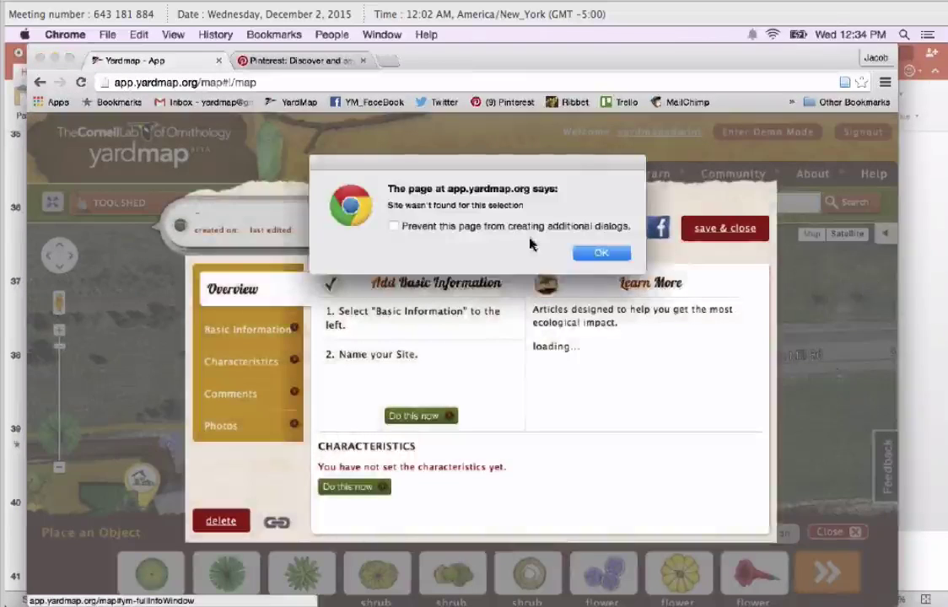
{"action": "left_click", "coordinate": [595, 253]}
{"action": "left_click", "coordinate": [240, 331]}
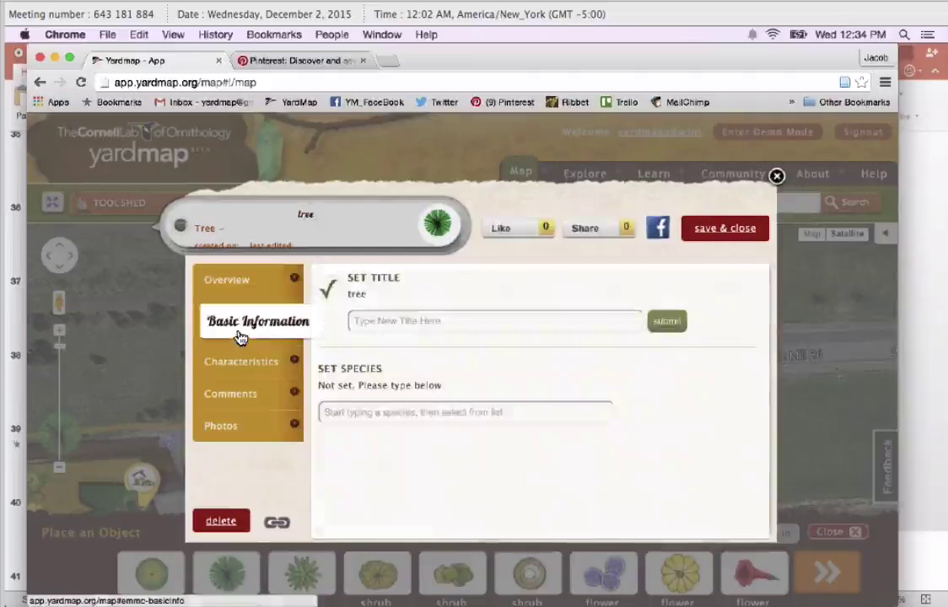
{"action": "left_click", "coordinate": [376, 322]}
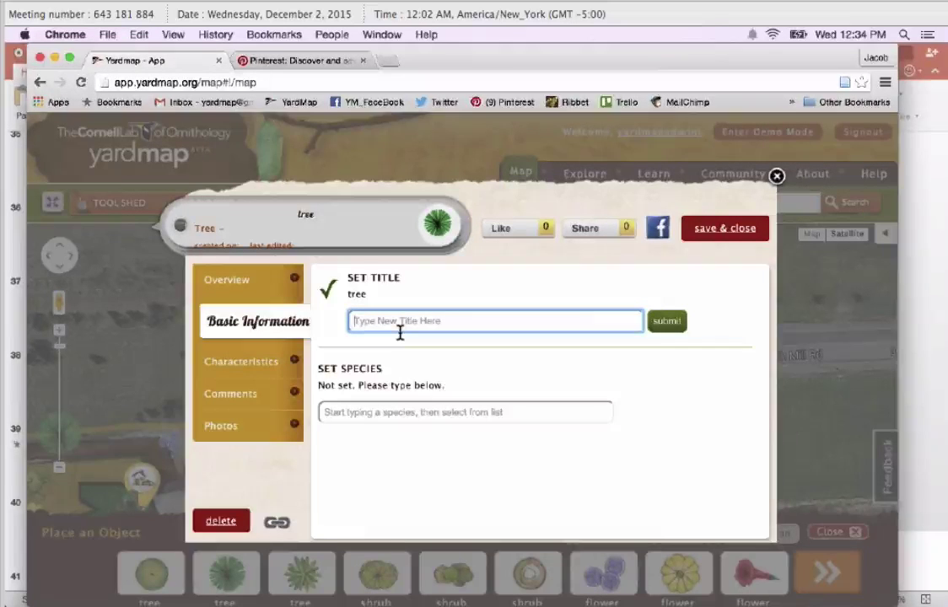
{"action": "type", "text": "swing"}
Set the tree's species to Acer rubrum L., save and close its details, and close its map bubble
{"action": "left_click", "coordinate": [394, 412]}
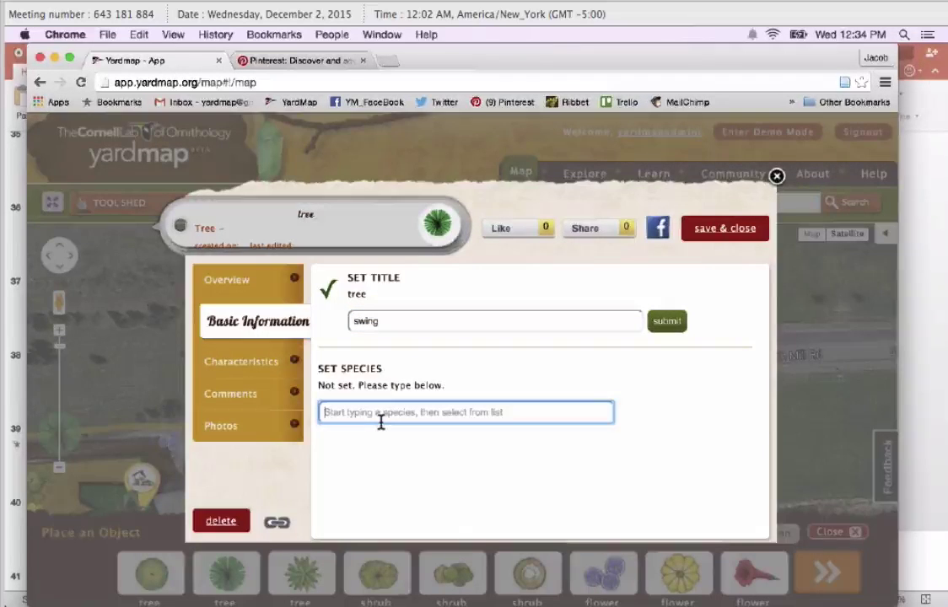
{"action": "type", "text": "Ad"}
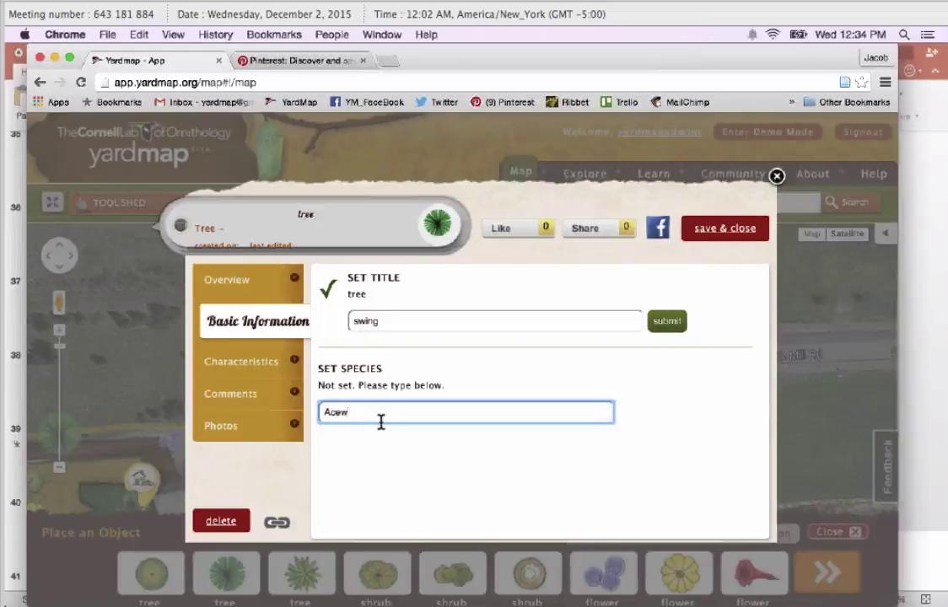
{"action": "type", "text": "er"}
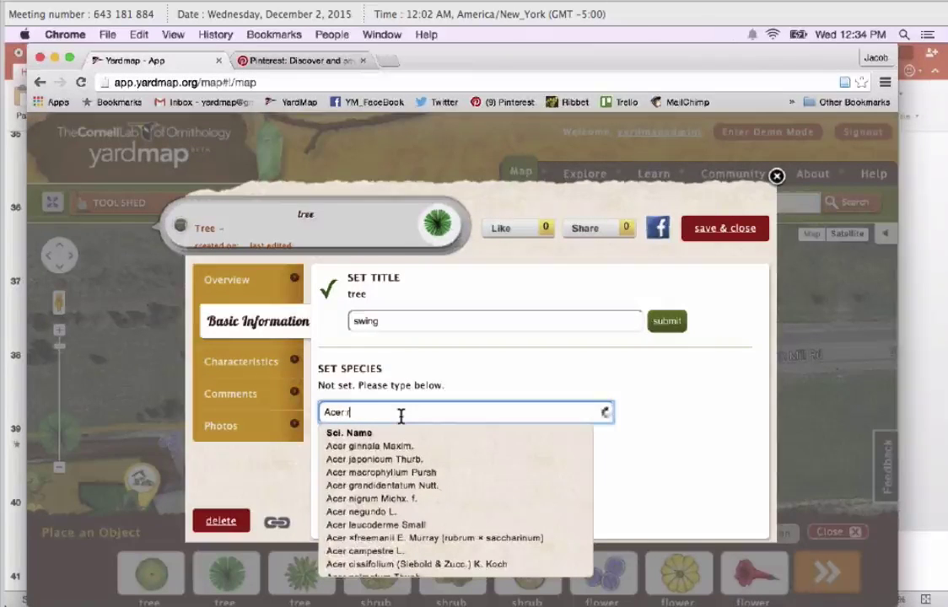
{"action": "type", "text": " r"}
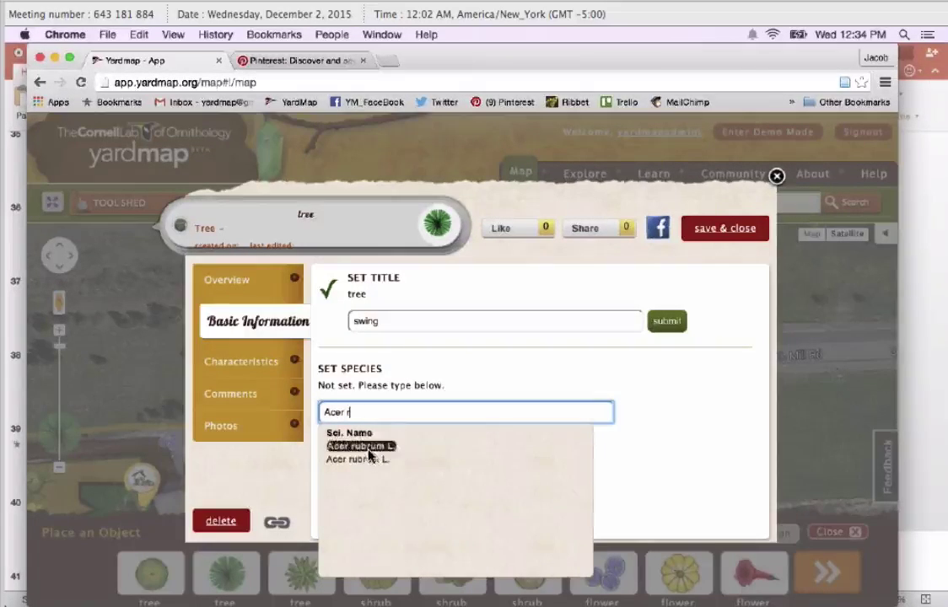
{"action": "left_click", "coordinate": [369, 447]}
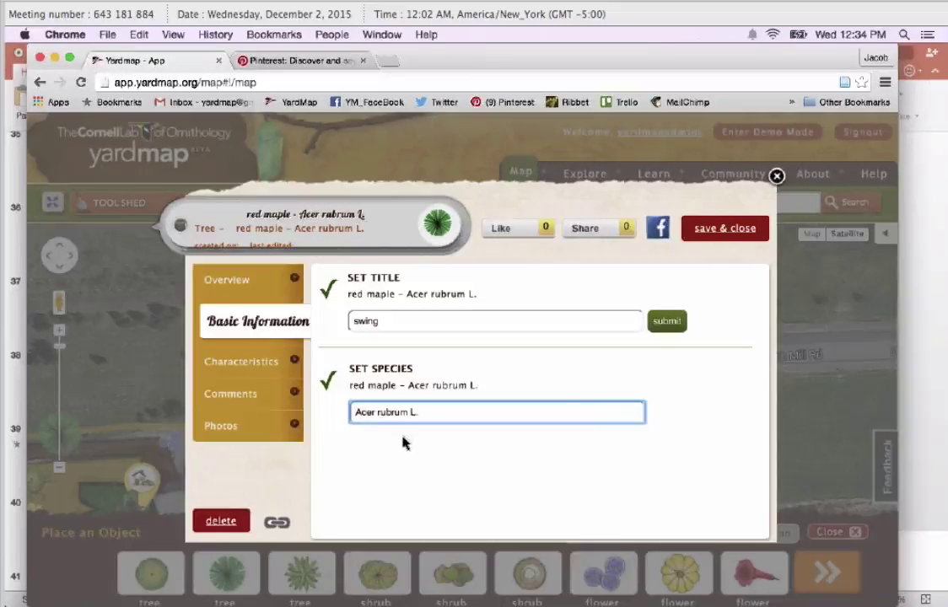
{"action": "left_click", "coordinate": [726, 227]}
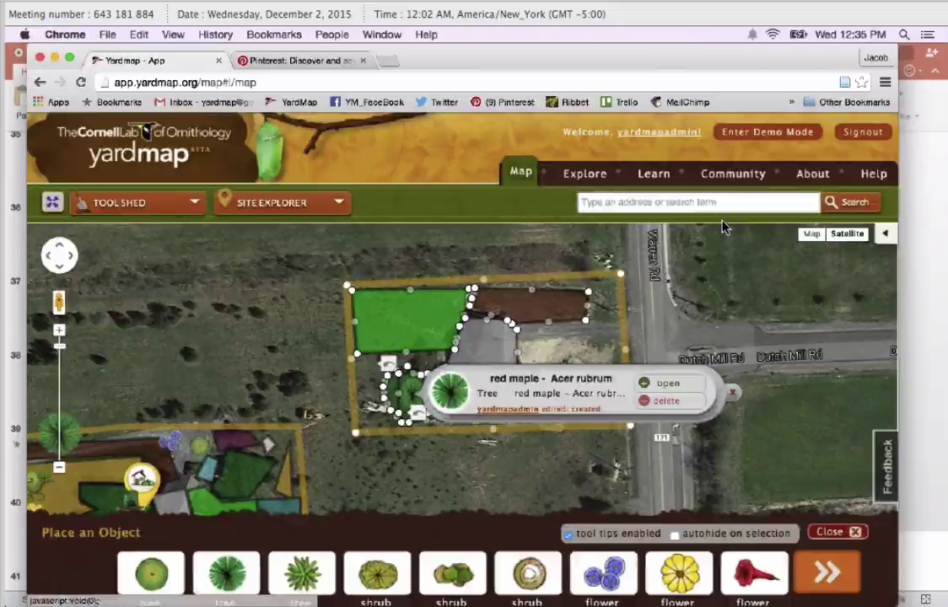
{"action": "left_click", "coordinate": [734, 394]}
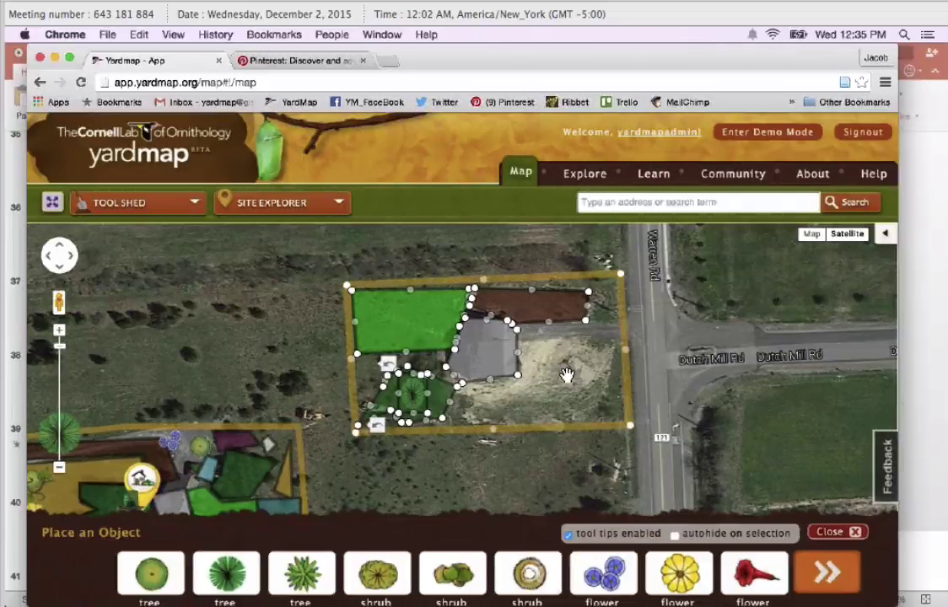
Show the map bubbles of the lawn habitat and the home site outline
{"action": "left_click_drag", "start_coordinate": [473, 429], "coordinate": [507, 380]}
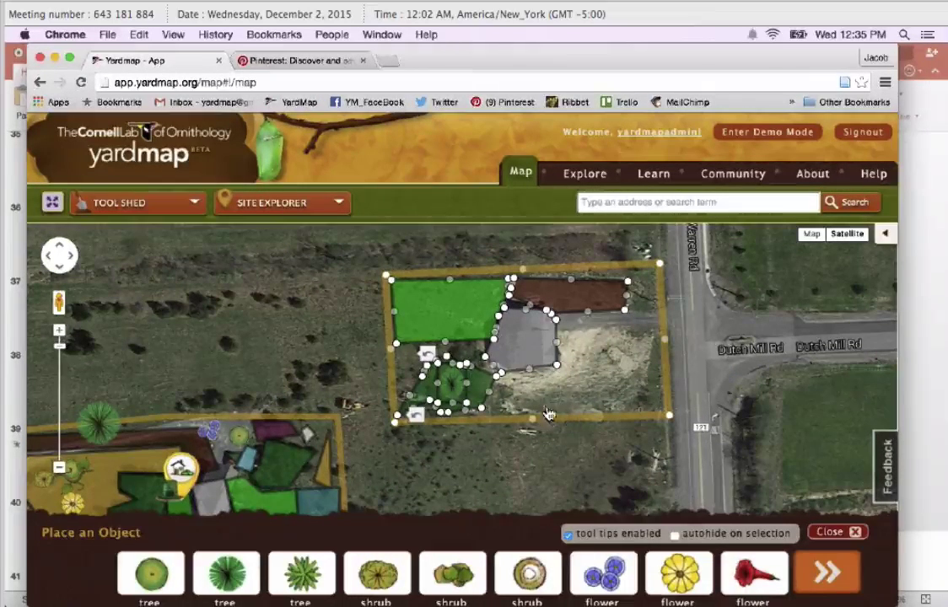
{"action": "left_click", "coordinate": [445, 321]}
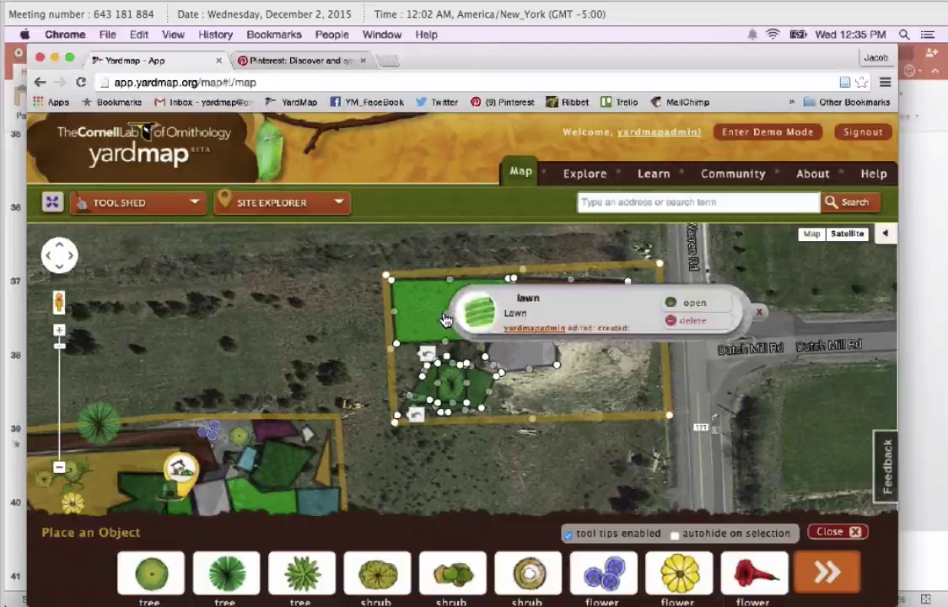
{"action": "left_click", "coordinate": [612, 426]}
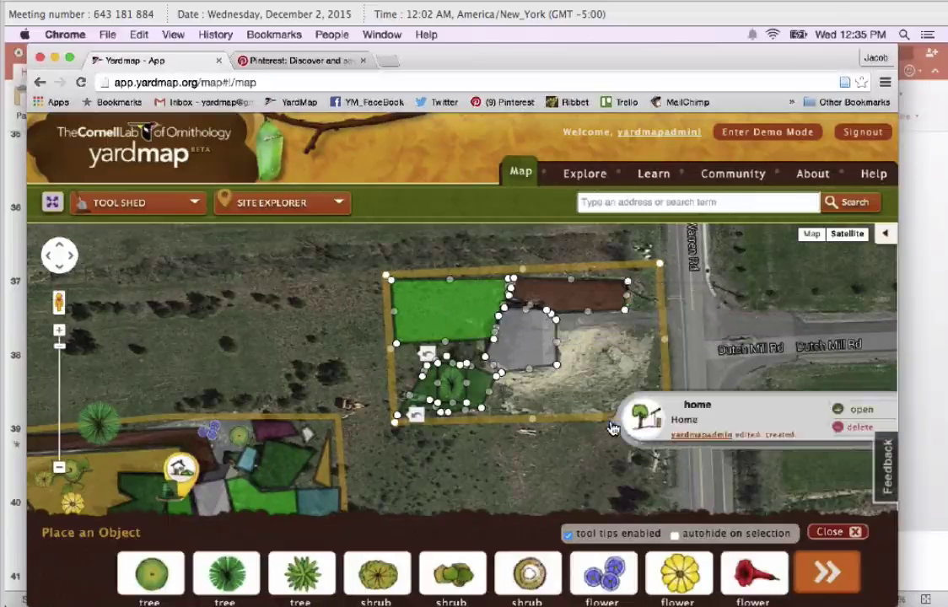
{"action": "left_click", "coordinate": [666, 332]}
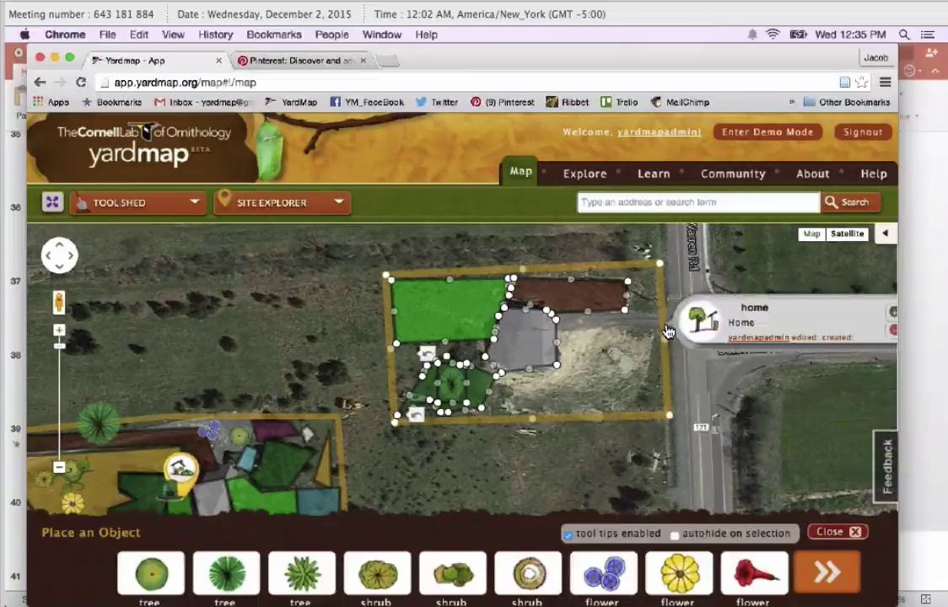
{"action": "left_click_drag", "start_coordinate": [752, 381], "coordinate": [605, 382]}
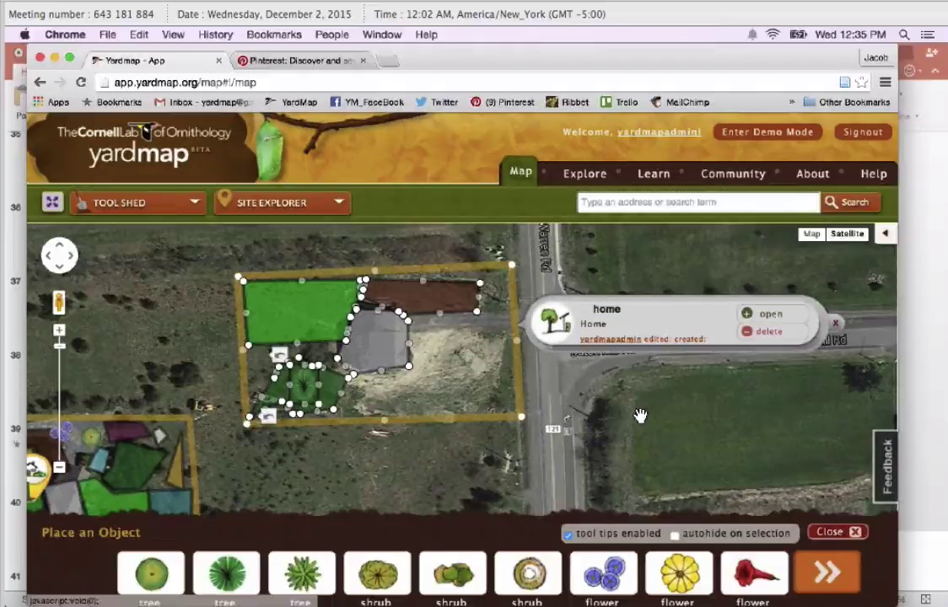
{"action": "left_click_drag", "start_coordinate": [636, 415], "coordinate": [674, 415]}
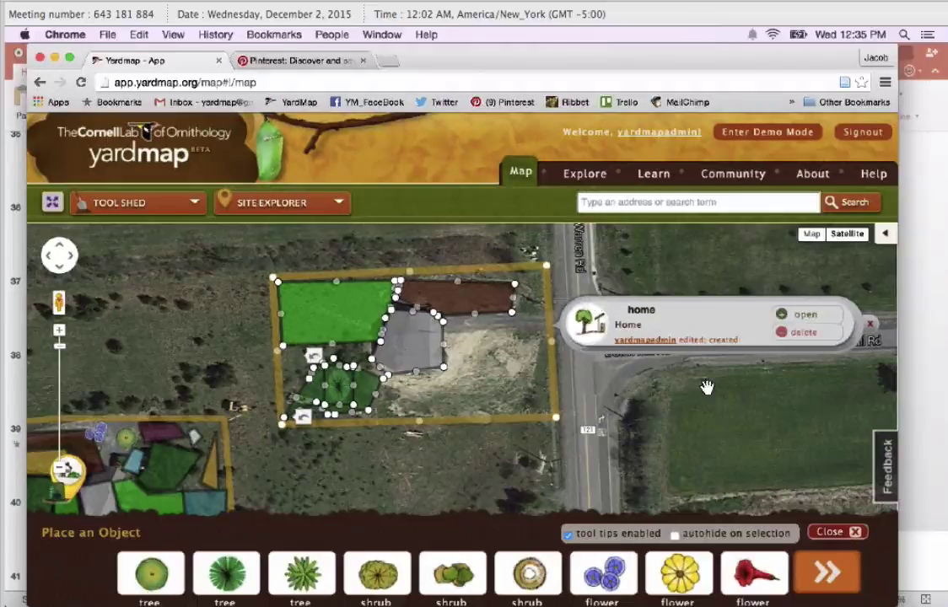
Open the home site's details, view the Birds section's location options for an existing eBird user, and save and close
{"action": "left_click", "coordinate": [804, 314]}
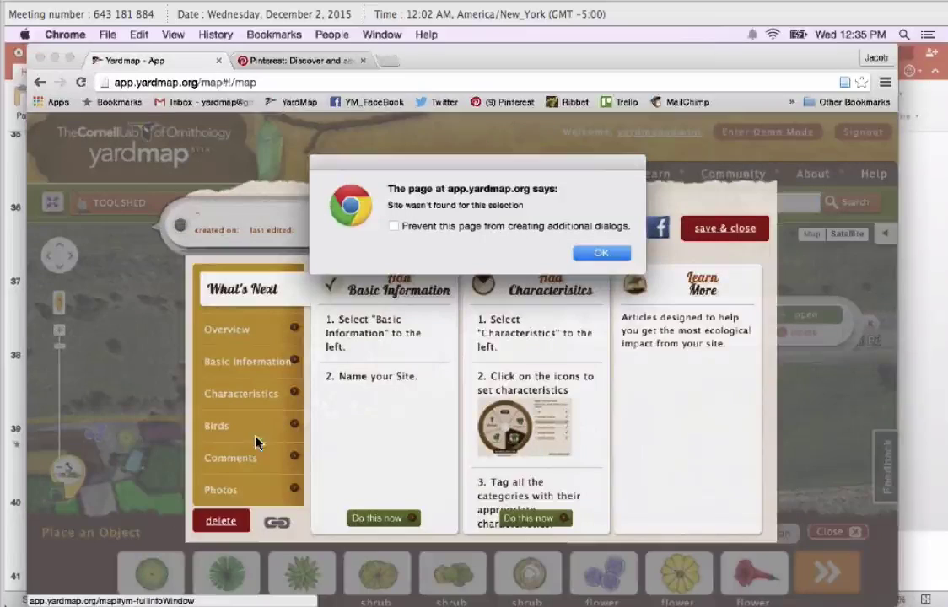
{"action": "left_click", "coordinate": [601, 253]}
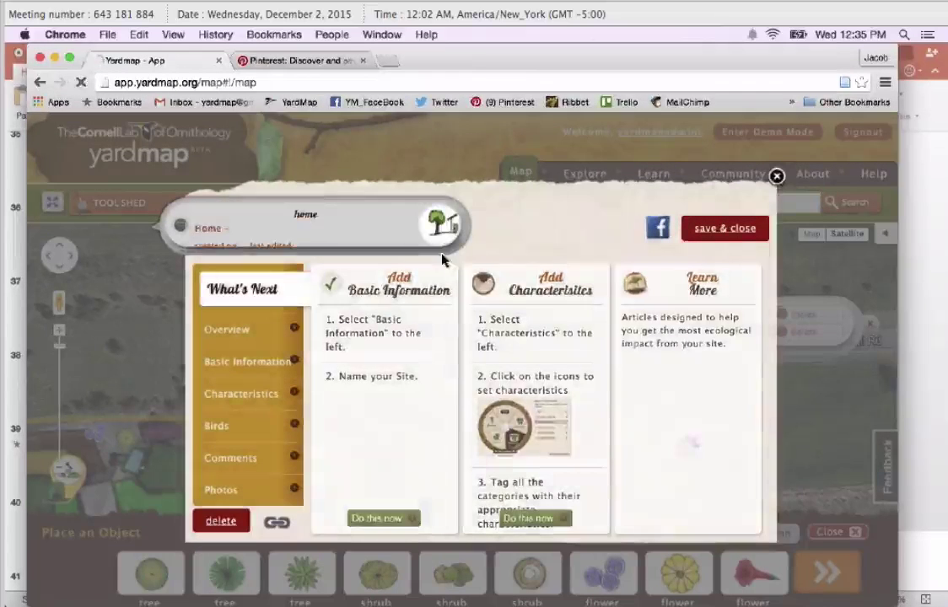
{"action": "left_click", "coordinate": [243, 431]}
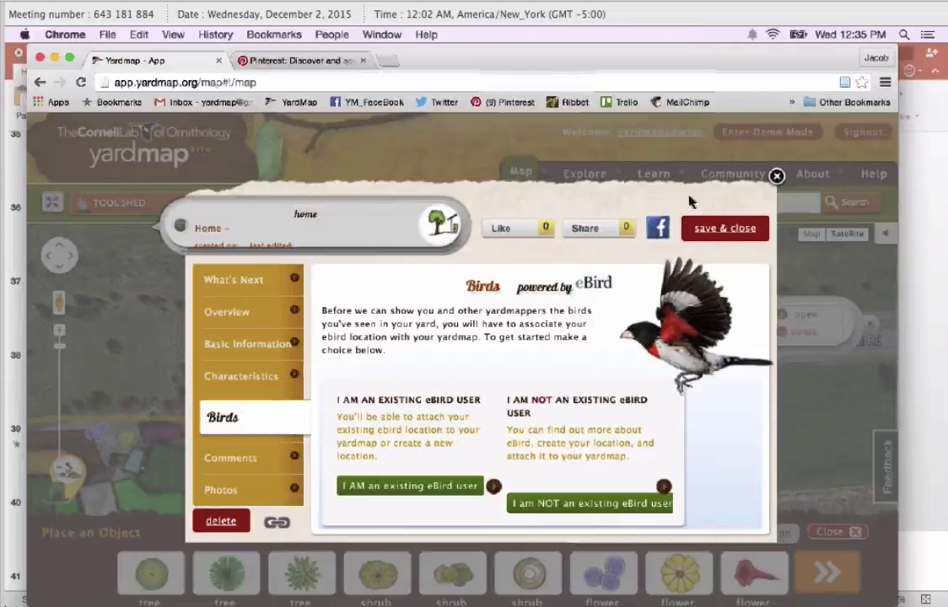
{"action": "left_click", "coordinate": [440, 496]}
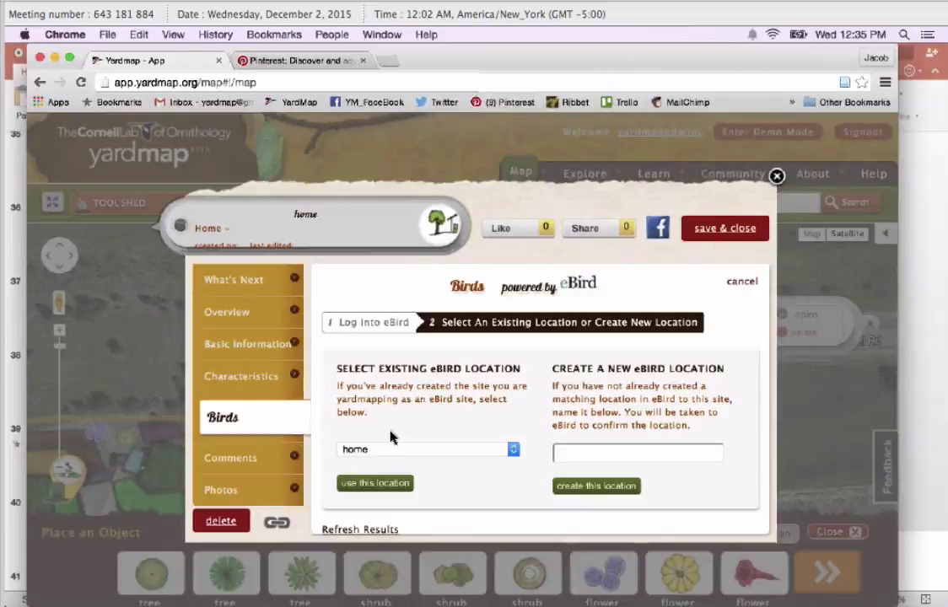
{"action": "left_click", "coordinate": [739, 233]}
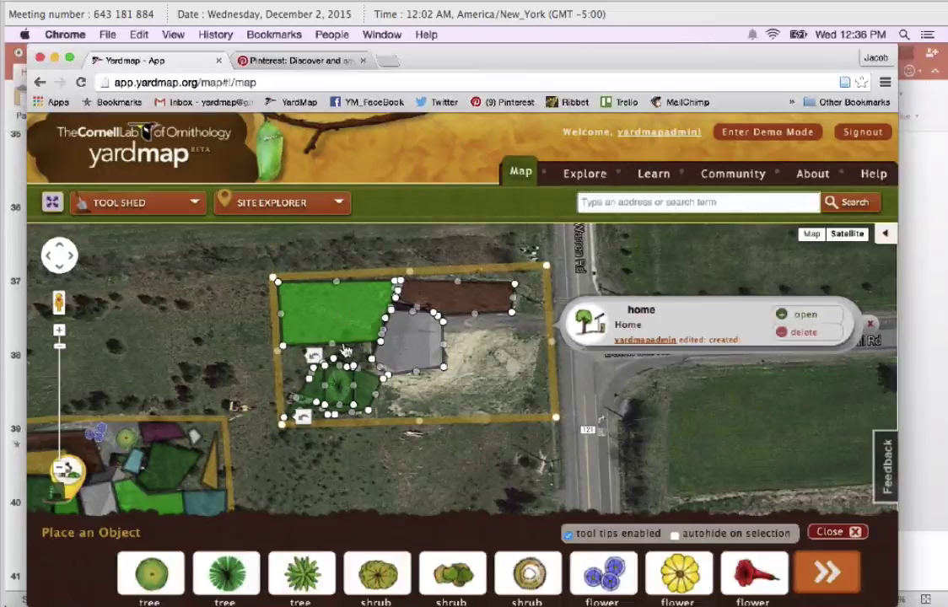
Show the red maple's map bubble, dismiss it, and show the lawn's bubble
{"action": "left_click", "coordinate": [340, 393]}
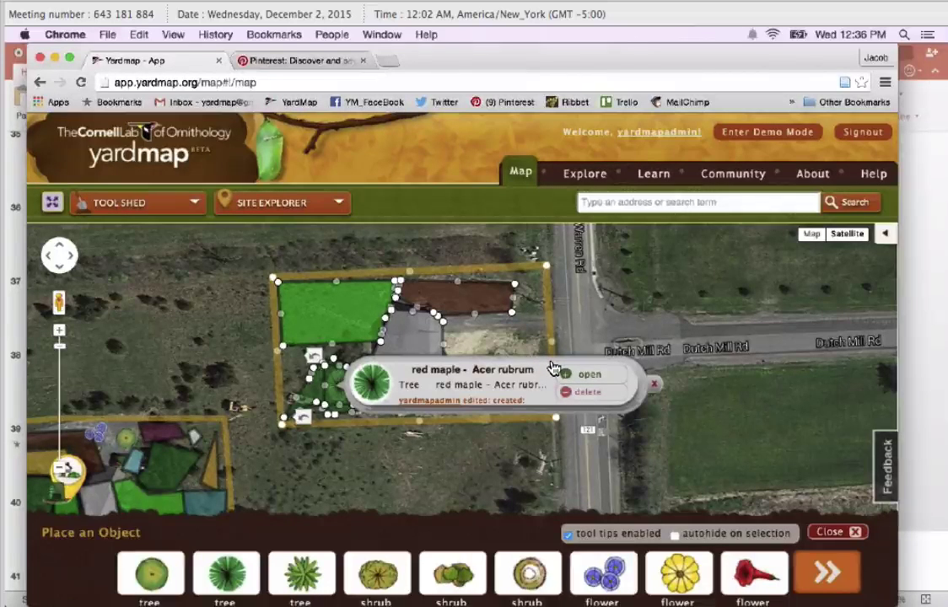
{"action": "left_click", "coordinate": [652, 385]}
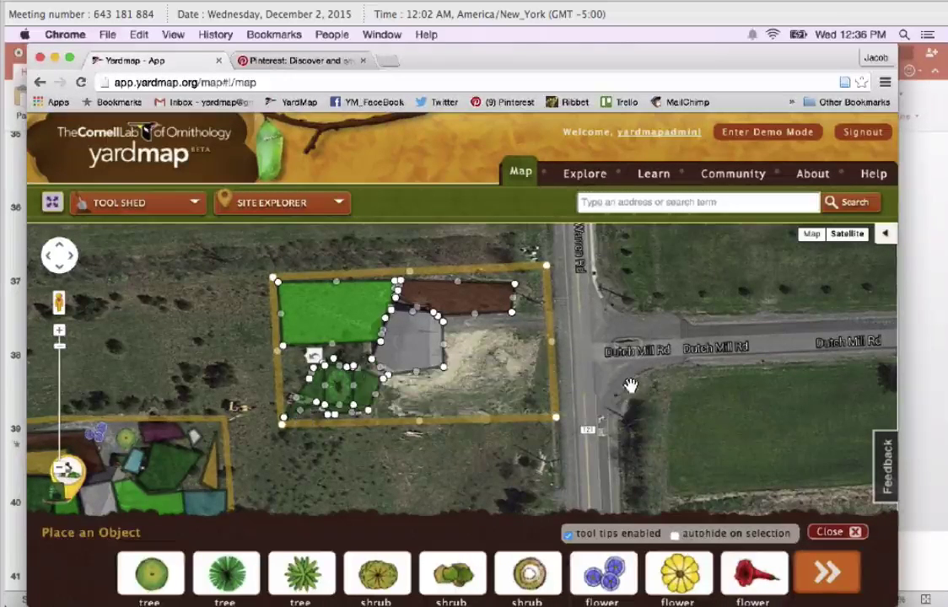
{"action": "left_click", "coordinate": [336, 311]}
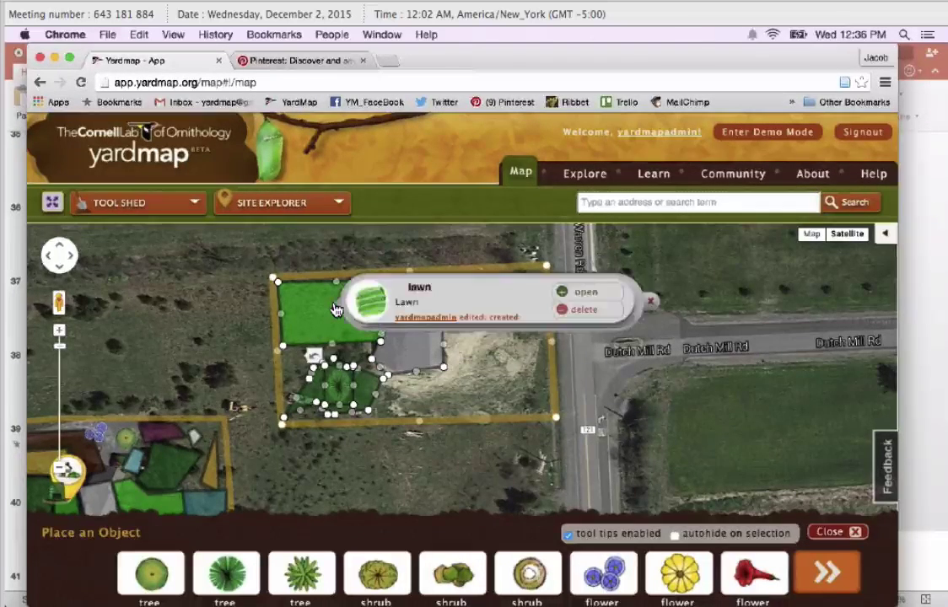
Browse the placeable objects and put a bird house in the lawn's western half
{"action": "left_click", "coordinate": [182, 205]}
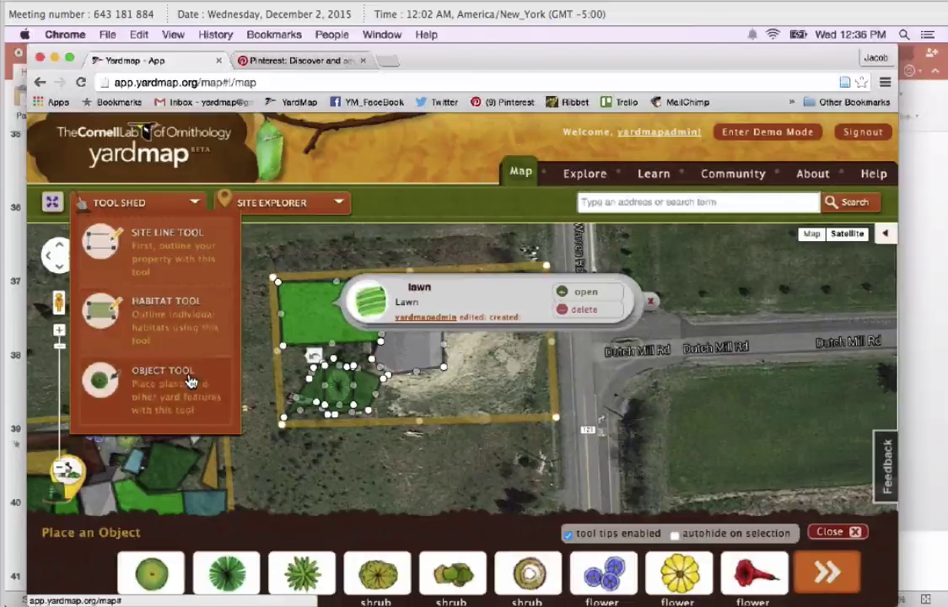
{"action": "left_click", "coordinate": [823, 590]}
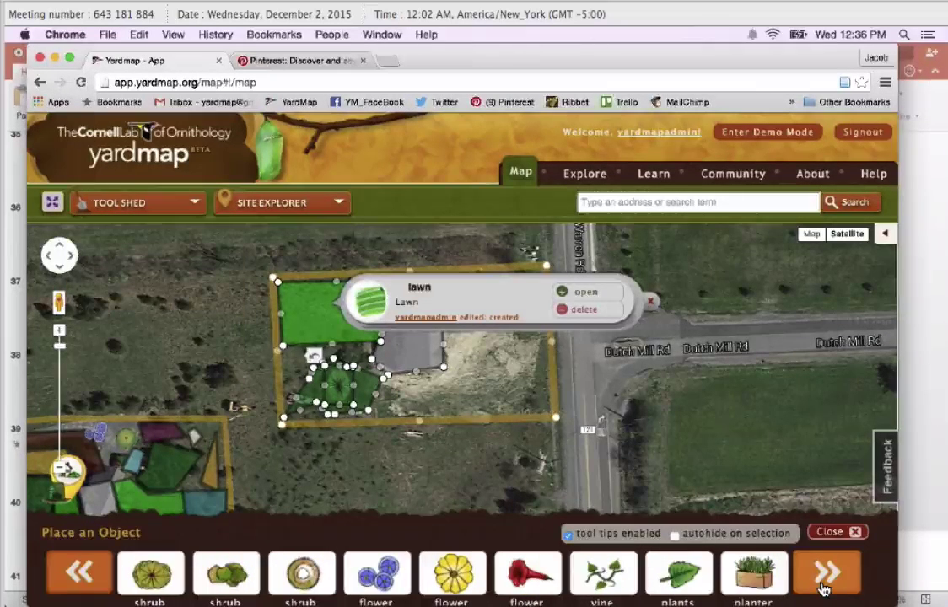
{"action": "left_click", "coordinate": [822, 591]}
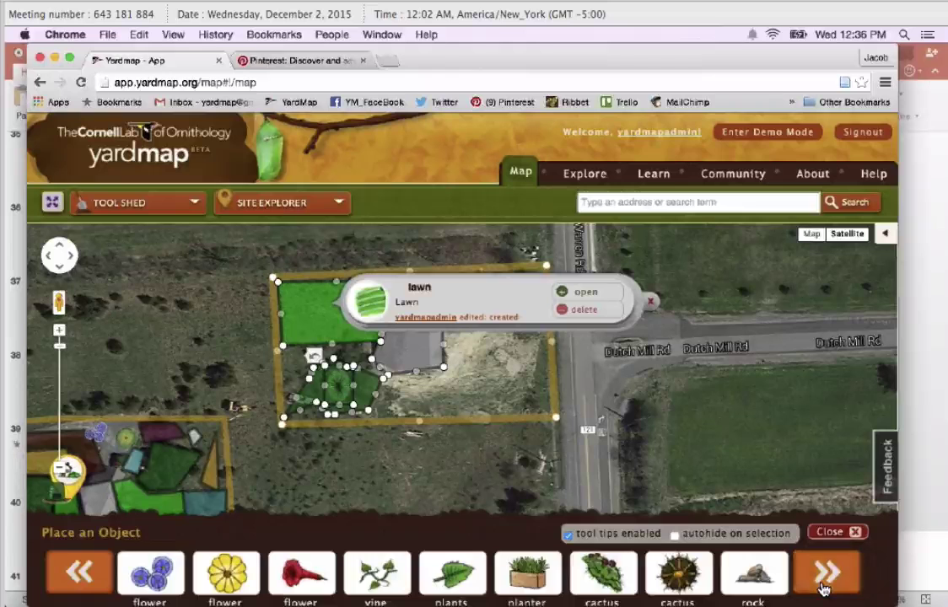
{"action": "left_click", "coordinate": [822, 591]}
{"action": "left_click", "coordinate": [823, 590]}
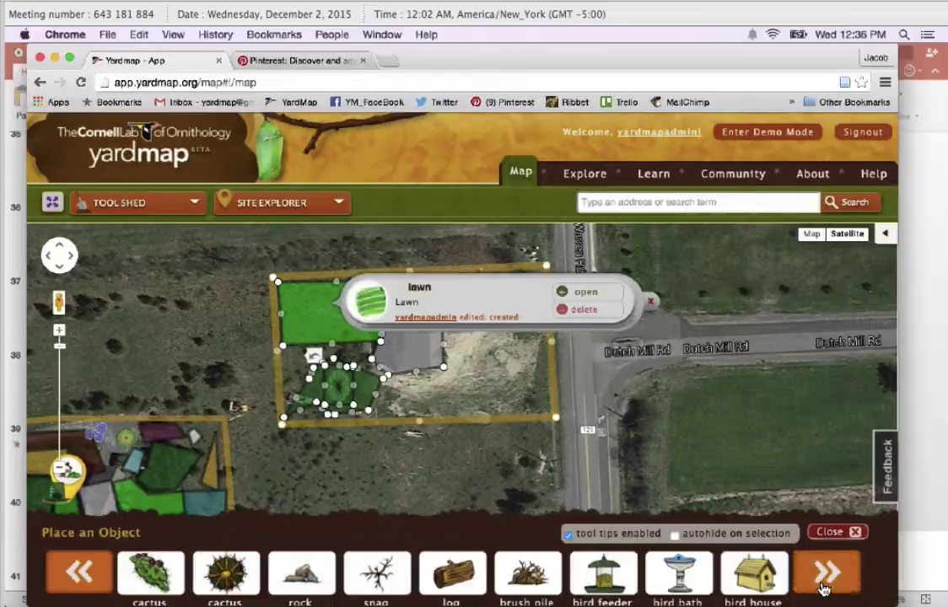
{"action": "left_click", "coordinate": [823, 591]}
{"action": "left_click", "coordinate": [823, 591]}
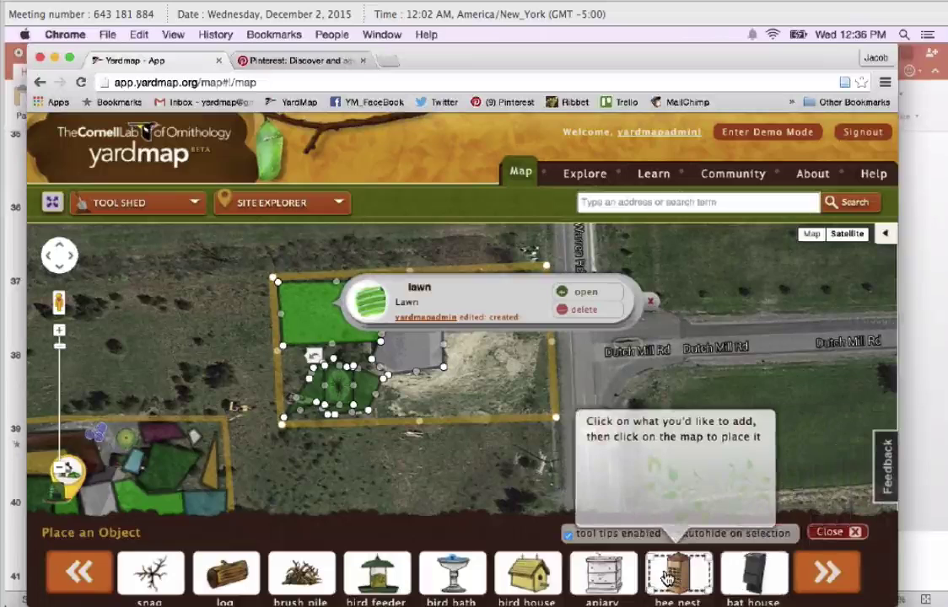
{"action": "left_click", "coordinate": [527, 582]}
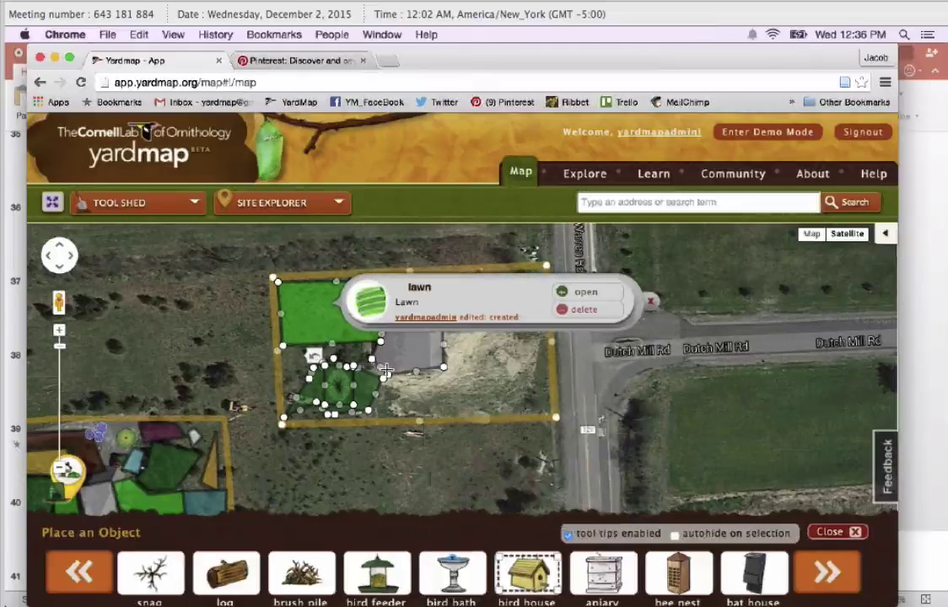
{"action": "left_click", "coordinate": [308, 313]}
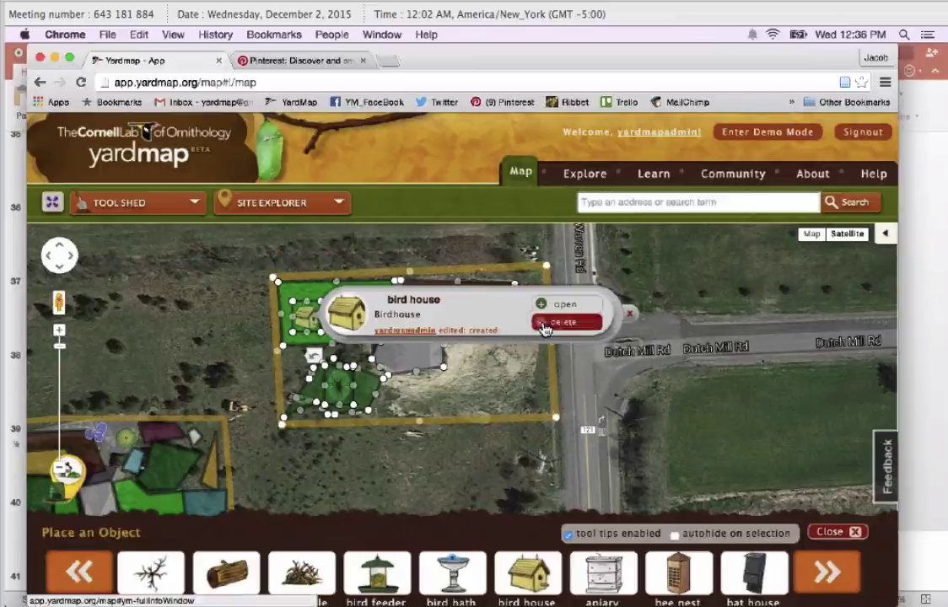
Open the bird house's details, dismiss the page alert and view the overview, then close the details and the map bubble
{"action": "left_click", "coordinate": [568, 307]}
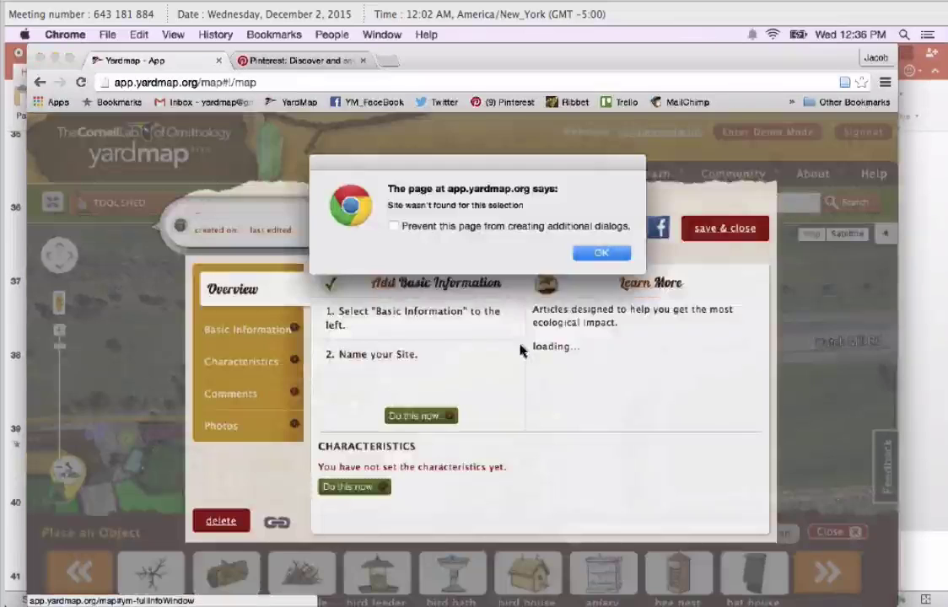
{"action": "left_click", "coordinate": [601, 253]}
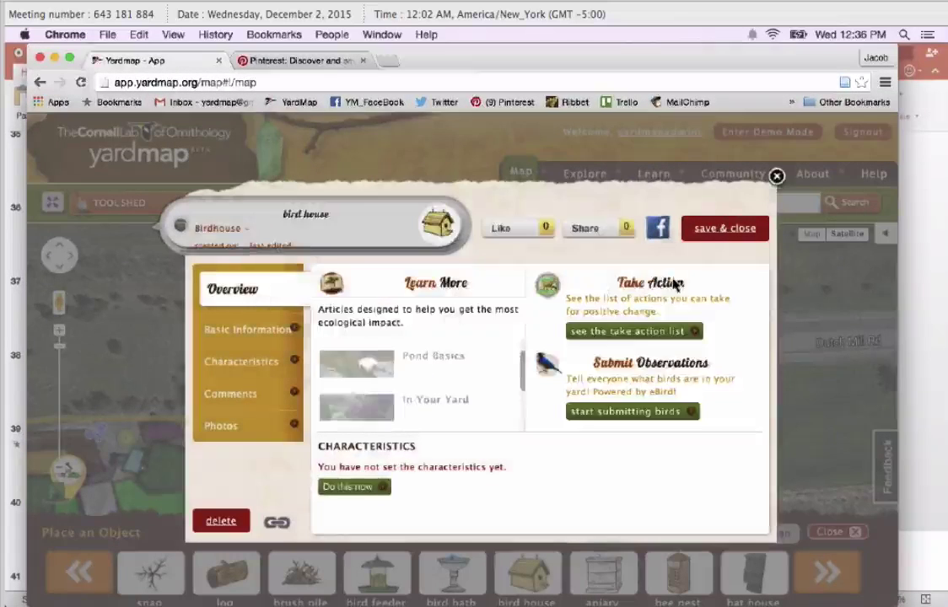
{"action": "left_click", "coordinate": [777, 175]}
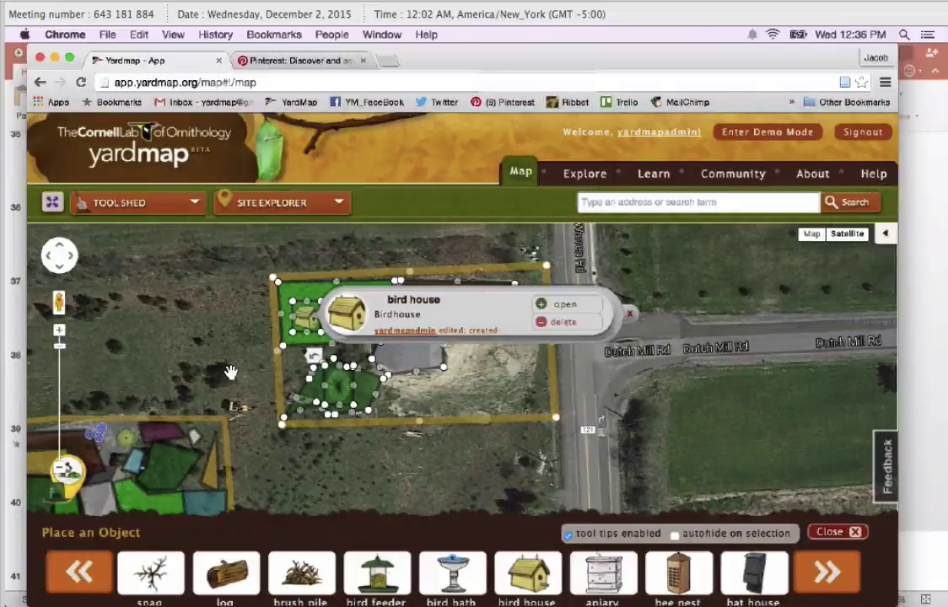
{"action": "left_click", "coordinate": [630, 315]}
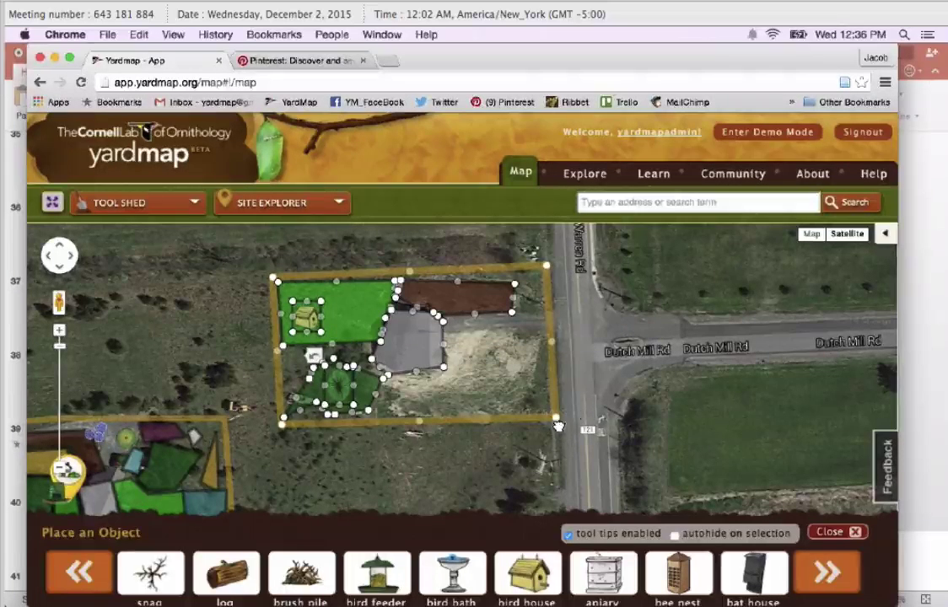
{"action": "left_click_drag", "start_coordinate": [560, 423], "coordinate": [573, 430]}
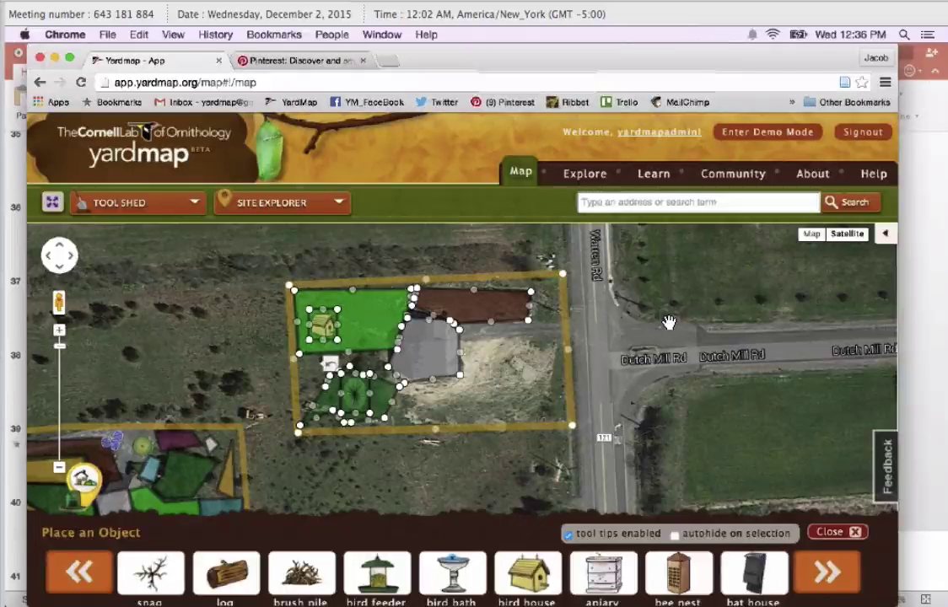
{"action": "mouse_move", "coordinate": [668, 322]}
{"action": "left_mouse_down"}
{"action": "mouse_move", "coordinate": [703, 321]}
{"action": "mouse_move", "coordinate": [686, 323]}
{"action": "left_mouse_up"}
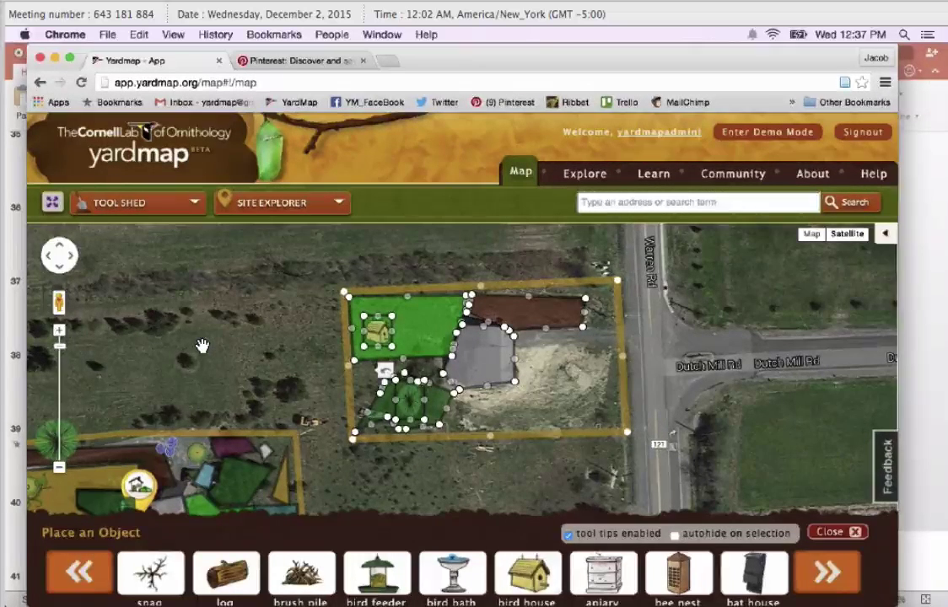
{"action": "left_click_drag", "start_coordinate": [627, 49], "coordinate": [648, 59]}
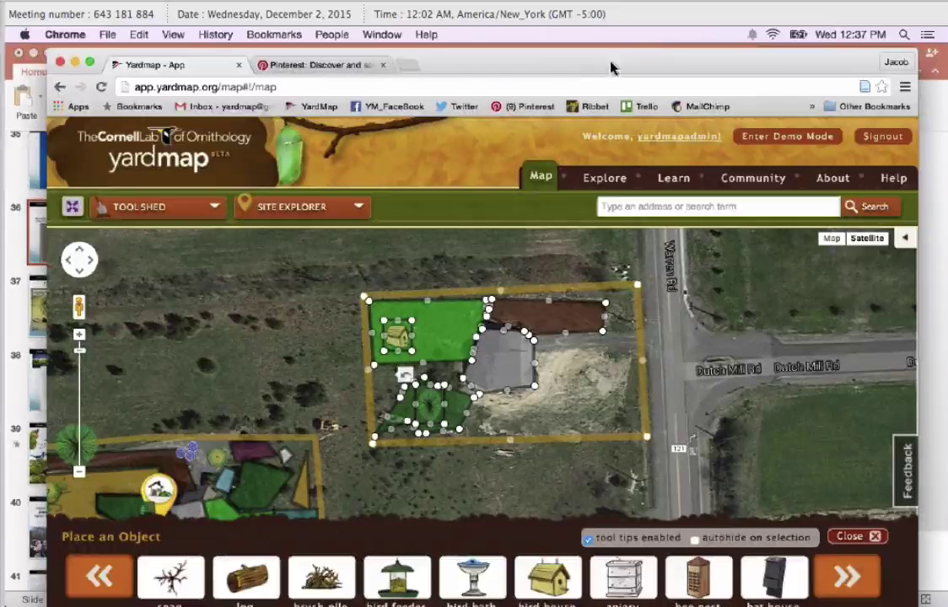
{"action": "left_click_drag", "start_coordinate": [540, 60], "coordinate": [537, 59]}
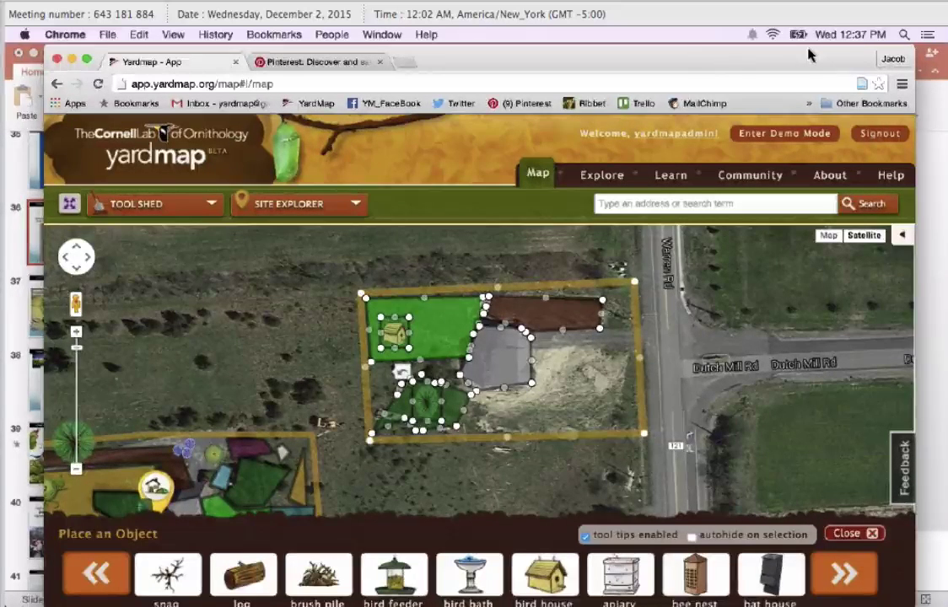
{"action": "left_click_drag", "start_coordinate": [815, 65], "coordinate": [740, 69]}
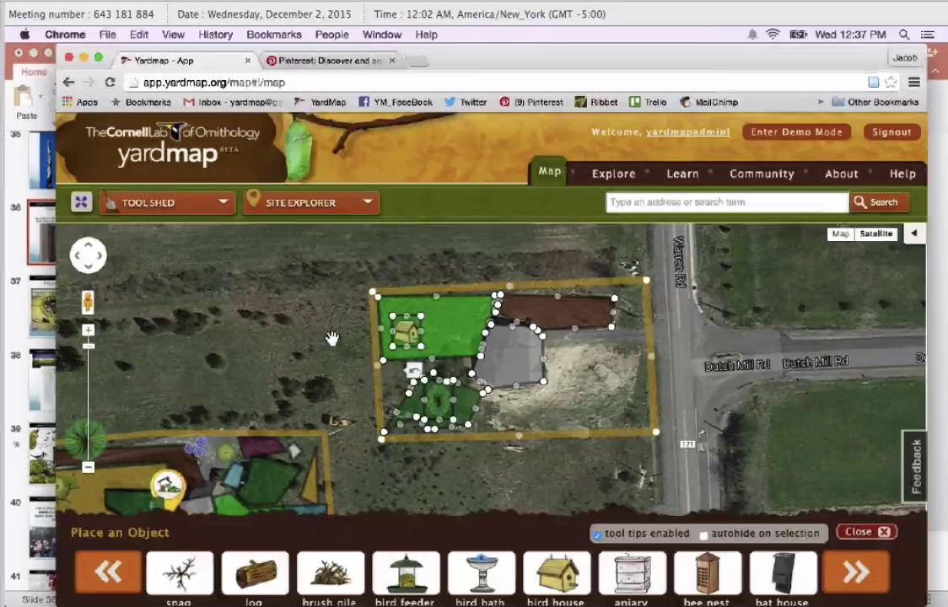
{"action": "left_click_drag", "start_coordinate": [349, 383], "coordinate": [309, 349]}
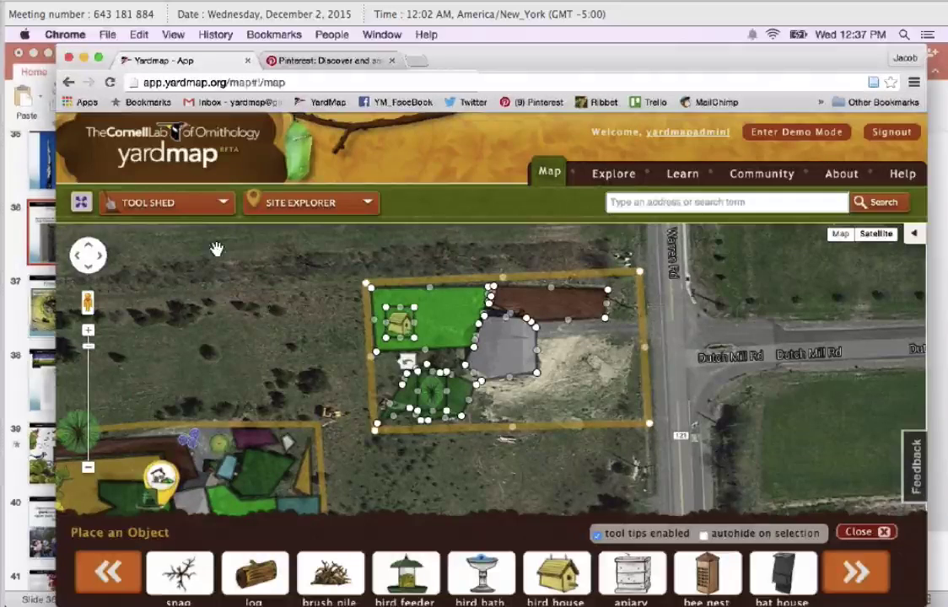
{"action": "left_click", "coordinate": [672, 203]}
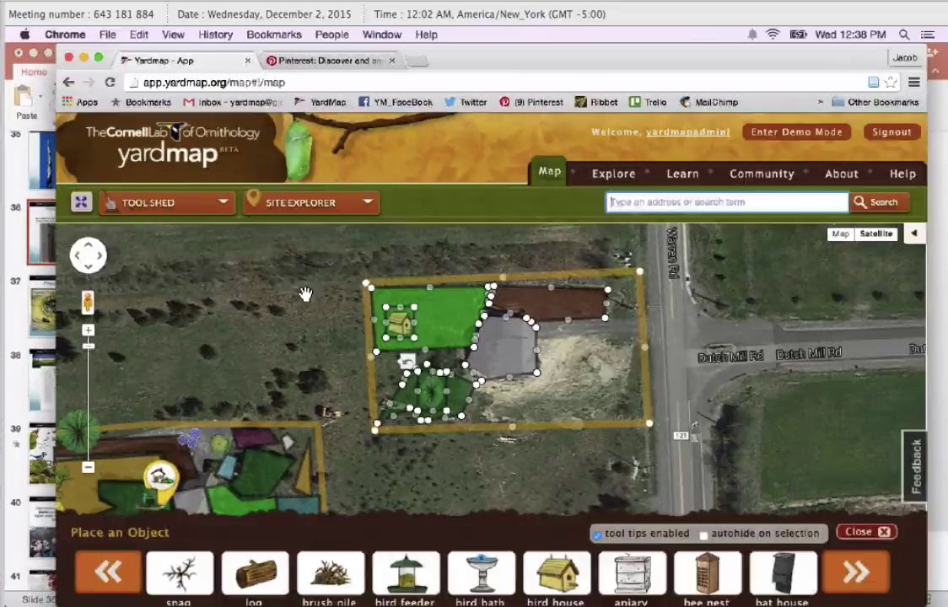
{"action": "mouse_move", "coordinate": [614, 67]}
{"action": "left_mouse_down"}
{"action": "mouse_move", "coordinate": [613, 78]}
{"action": "mouse_move", "coordinate": [613, 70]}
{"action": "left_mouse_up"}
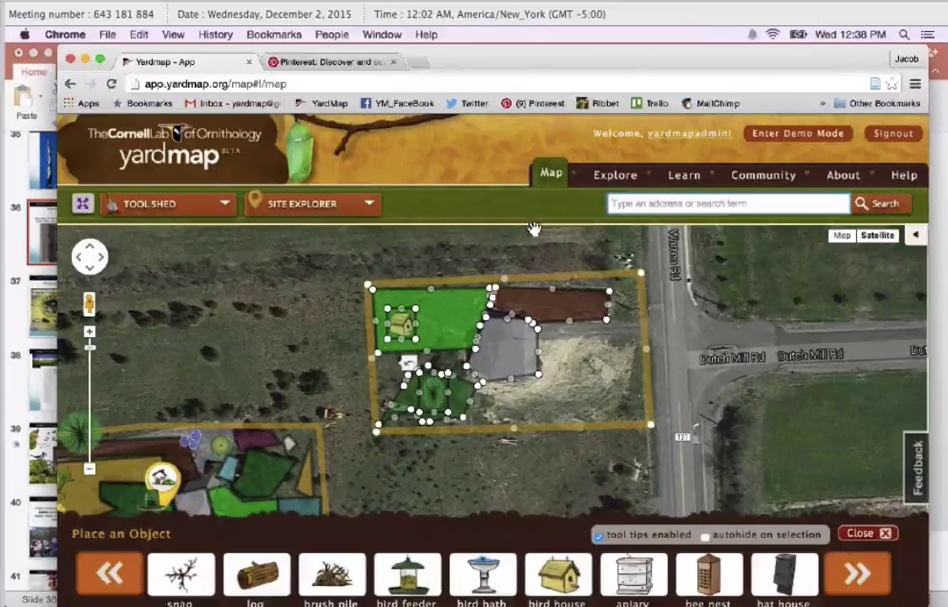
Open sneakpeek.yardmap.org in a new browser tab
{"action": "left_click", "coordinate": [418, 63]}
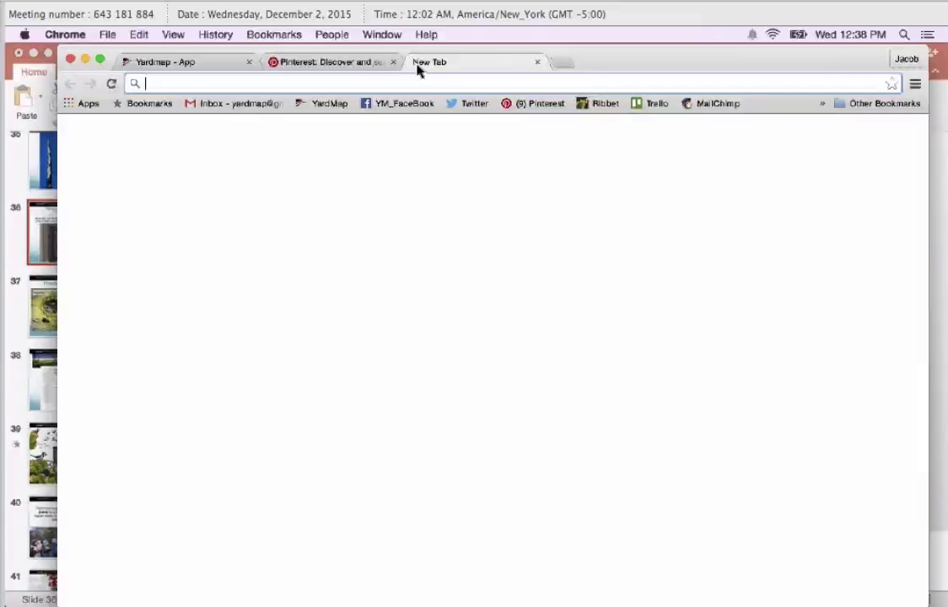
{"action": "type", "text": "sneakpeek.yardmap.org"}
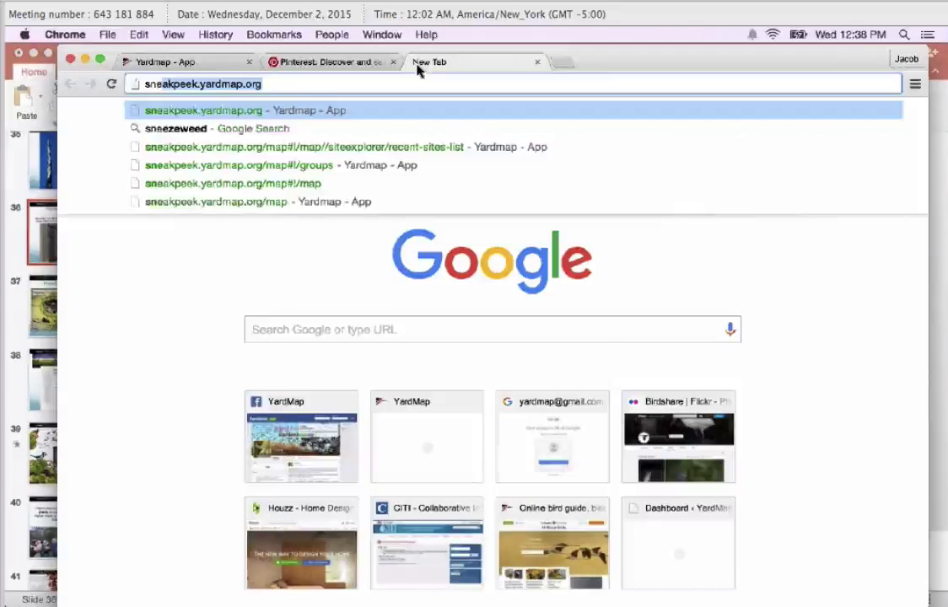
{"action": "key", "text": "Return"}
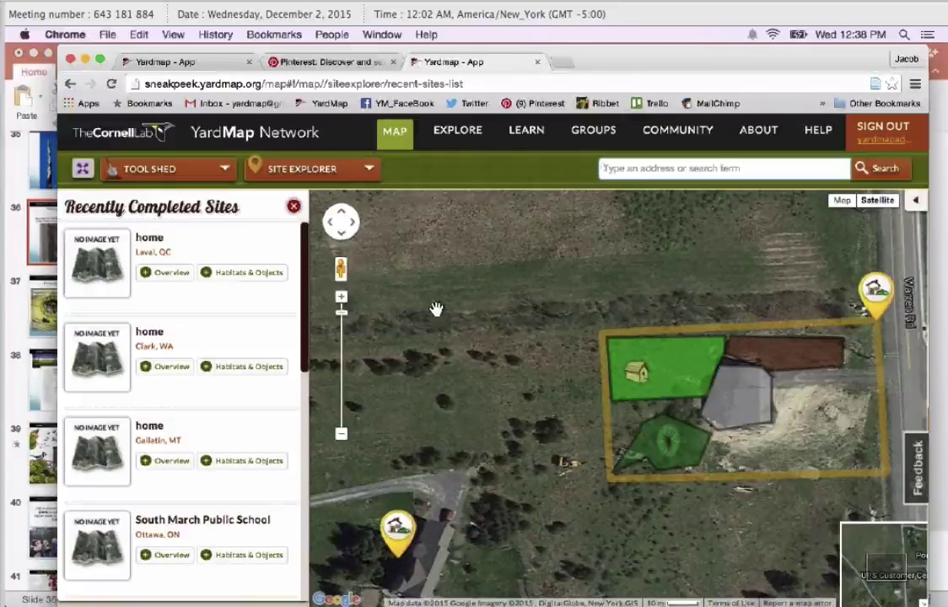
Open the Groups page and view the groups you belong to and the keyword search for finding a group
{"action": "left_click", "coordinate": [599, 135]}
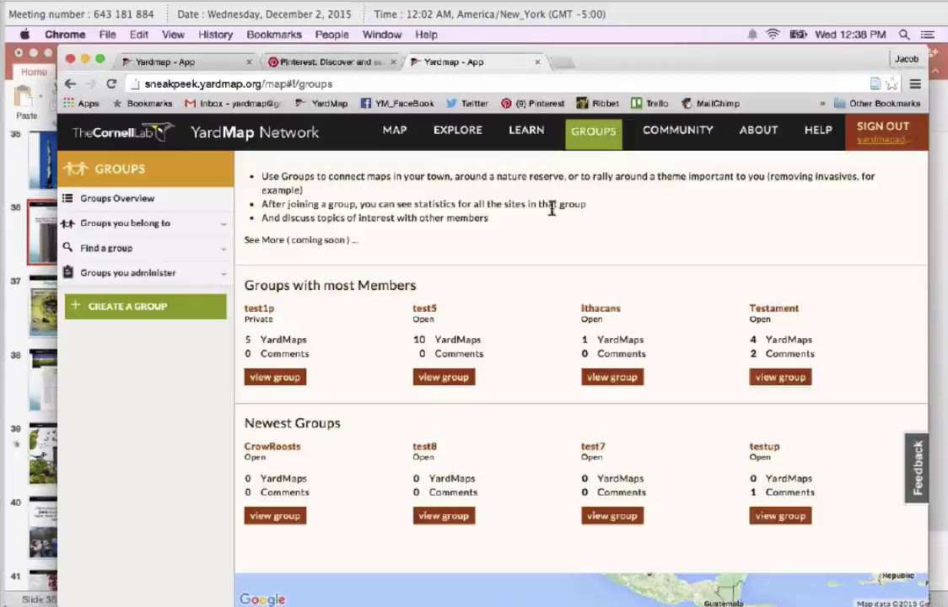
{"action": "left_click", "coordinate": [123, 224]}
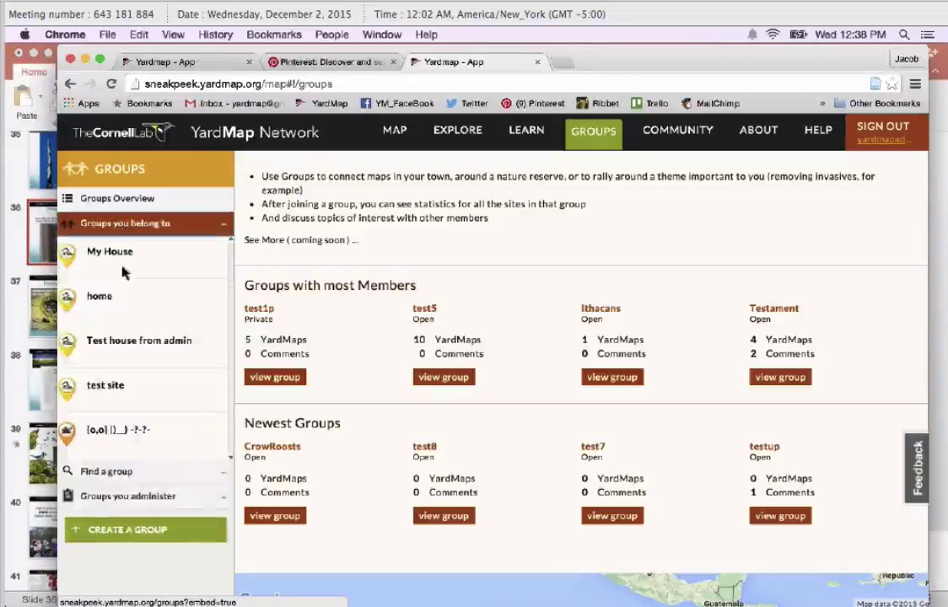
{"action": "left_click_drag", "start_coordinate": [129, 337], "coordinate": [160, 485]}
{"action": "left_click", "coordinate": [160, 477]}
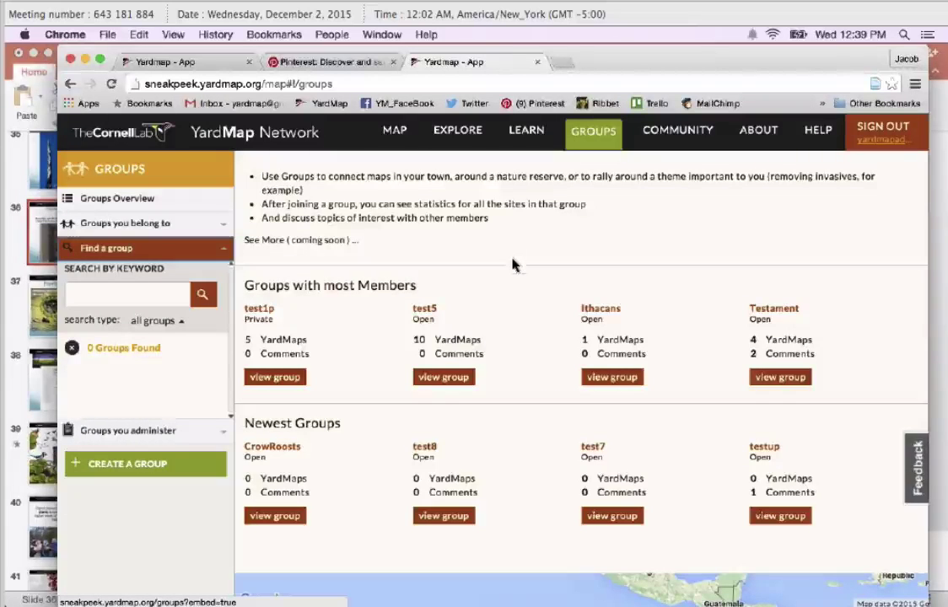
Open the test5 group and examine its stats, habitat breakdown and Seeds of Change charts
{"action": "left_click", "coordinate": [435, 377]}
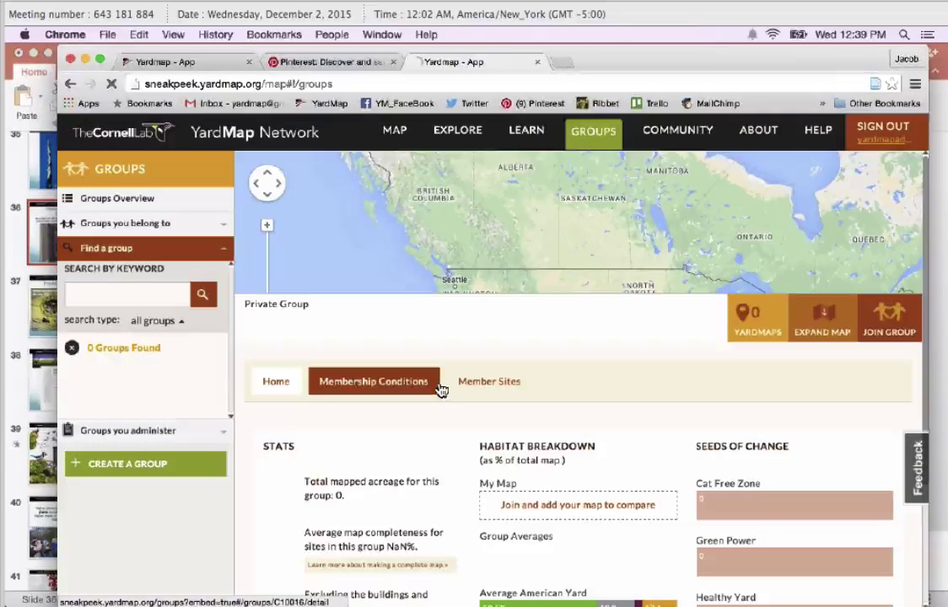
{"action": "scroll", "coordinate": [450, 466], "scroll_direction": "down", "scroll_amount": 3}
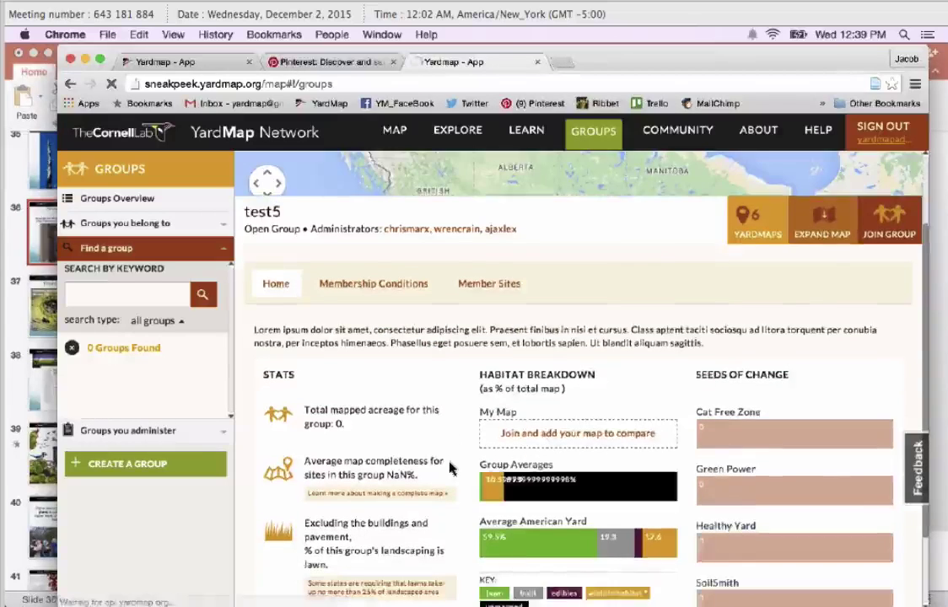
{"action": "scroll", "coordinate": [450, 465], "scroll_direction": "down", "scroll_amount": 1}
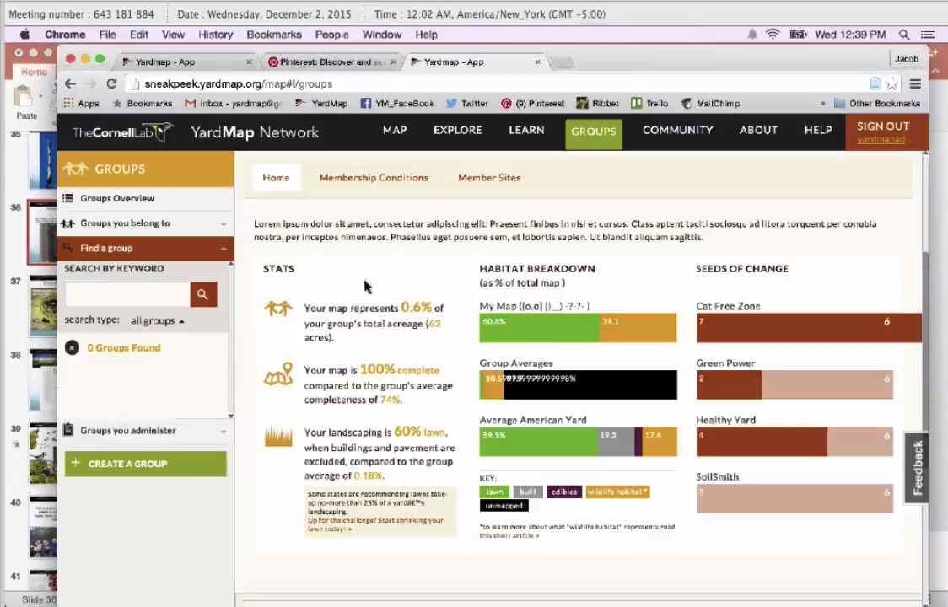
{"action": "scroll", "coordinate": [365, 287], "scroll_direction": "up", "scroll_amount": 5}
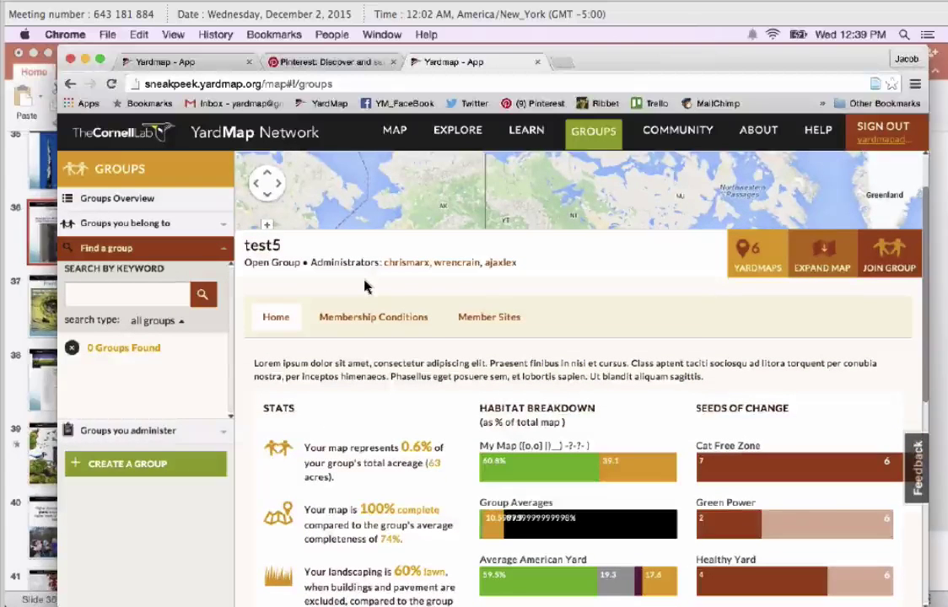
{"action": "scroll", "coordinate": [364, 287], "scroll_direction": "down", "scroll_amount": 4}
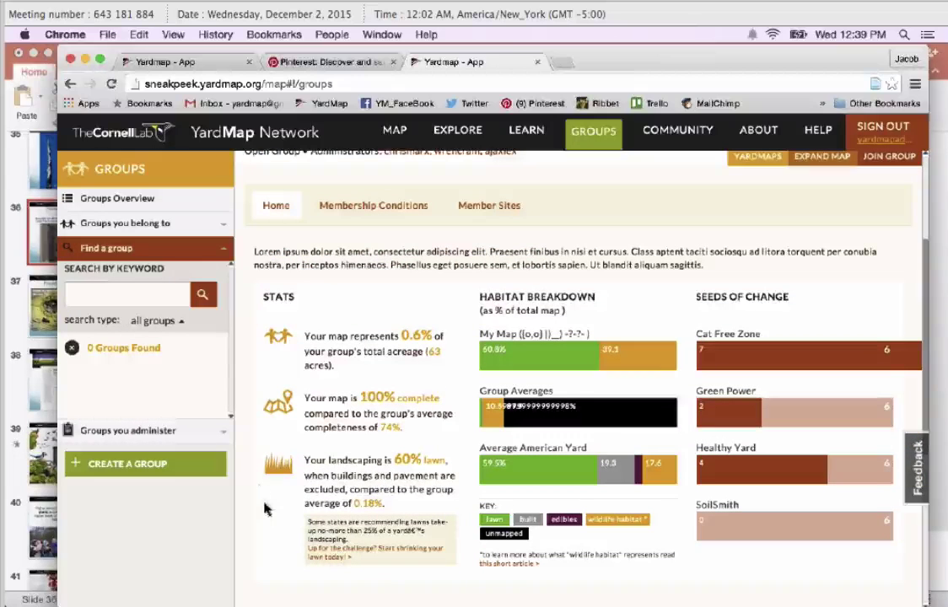
{"action": "scroll", "coordinate": [264, 509], "scroll_direction": "down", "scroll_amount": 2}
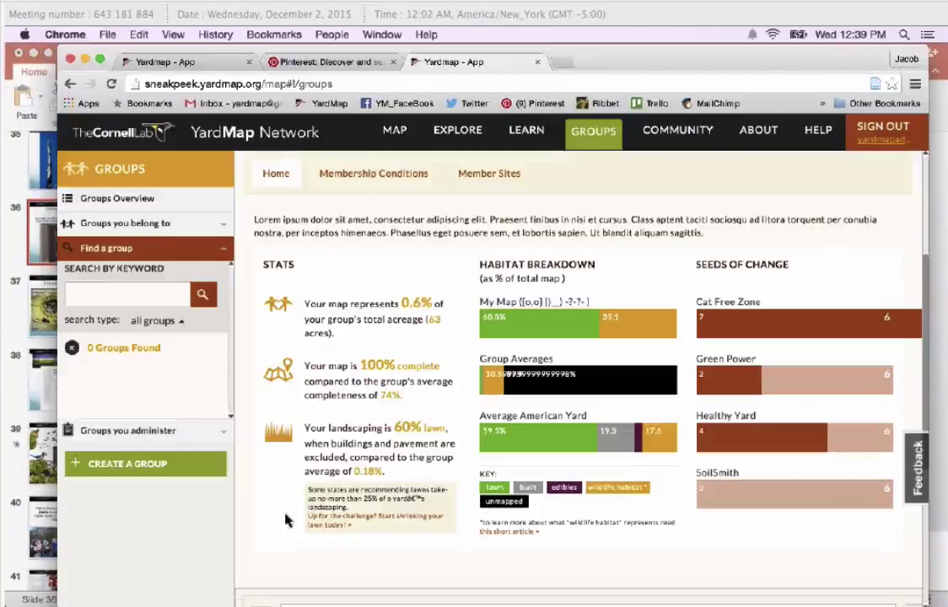
{"action": "scroll", "coordinate": [285, 520], "scroll_direction": "up", "scroll_amount": 5}
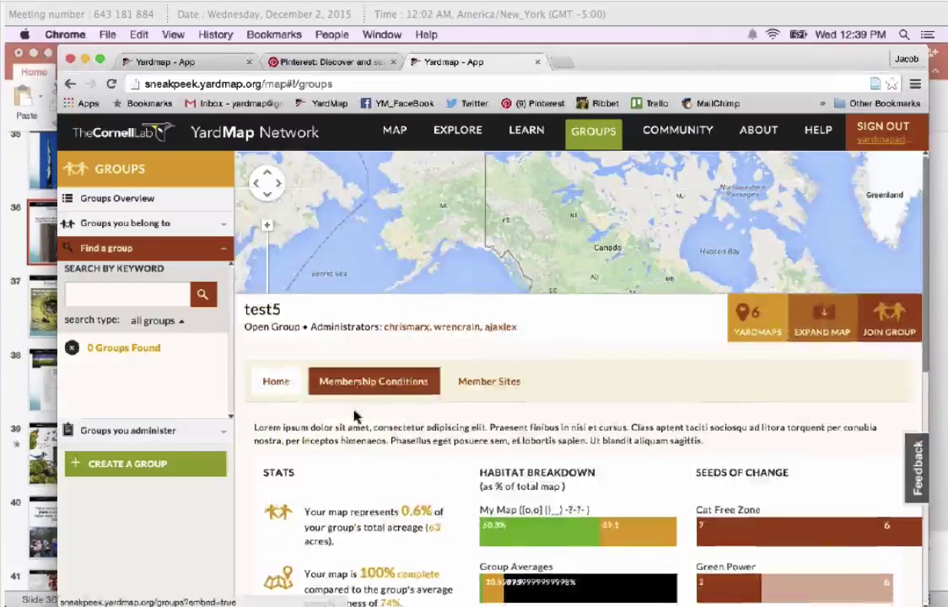
{"action": "scroll", "coordinate": [354, 416], "scroll_direction": "down", "scroll_amount": 3}
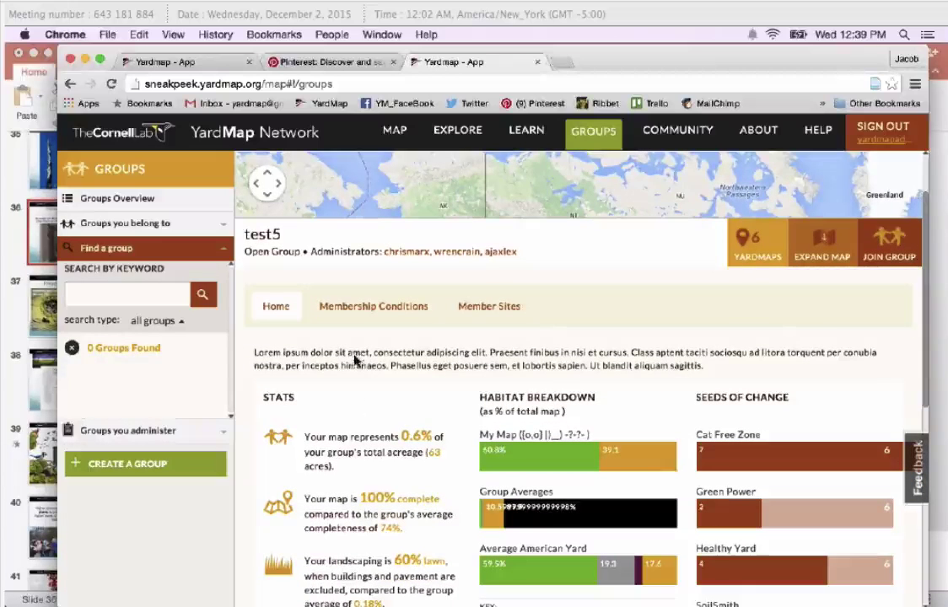
{"action": "left_click_drag", "start_coordinate": [640, 60], "coordinate": [635, 61]}
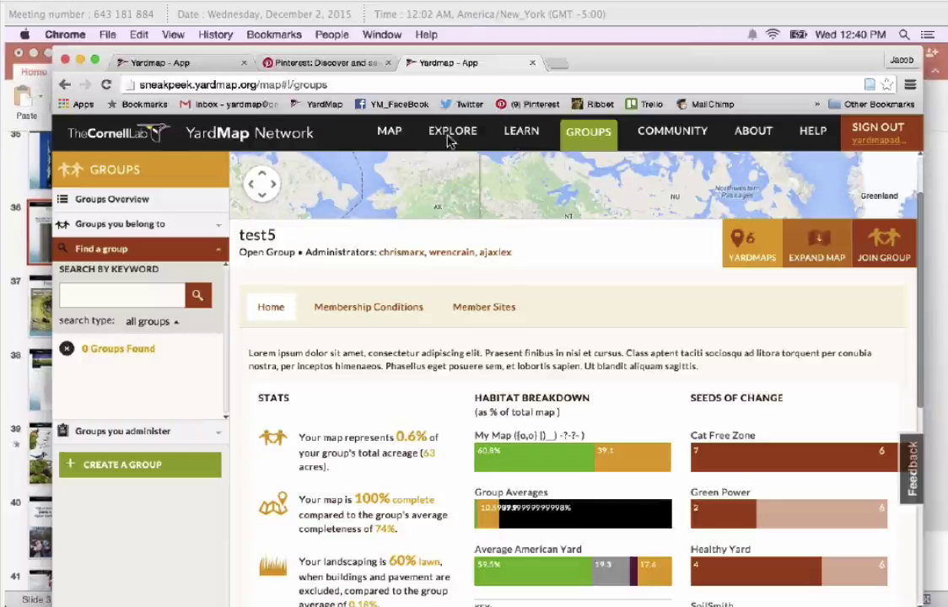
{"action": "left_click", "coordinate": [521, 137]}
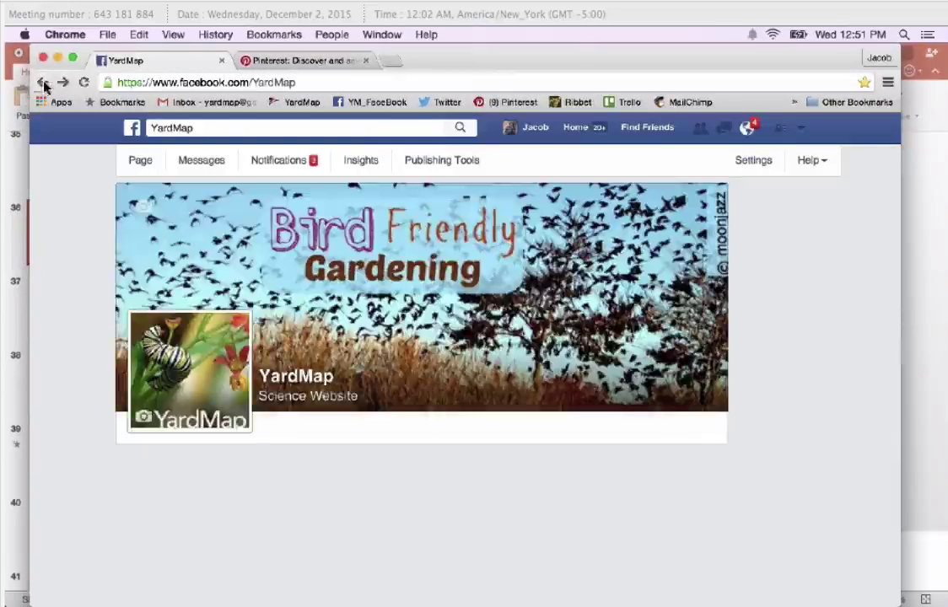
Return from YardMap's Facebook page to the YardMap app and open its Explore page at the local resources section
{"action": "left_click", "coordinate": [42, 82]}
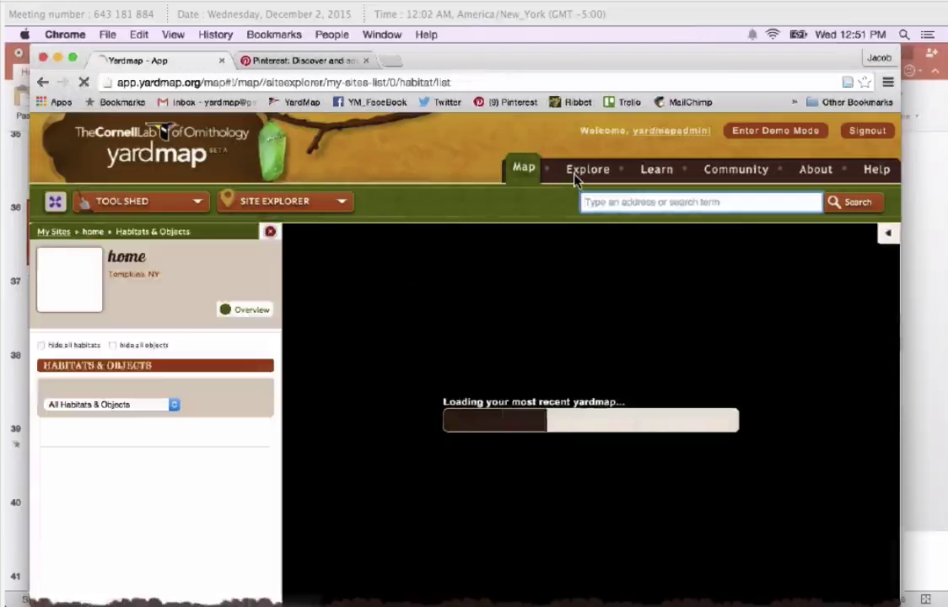
{"action": "left_click", "coordinate": [580, 173]}
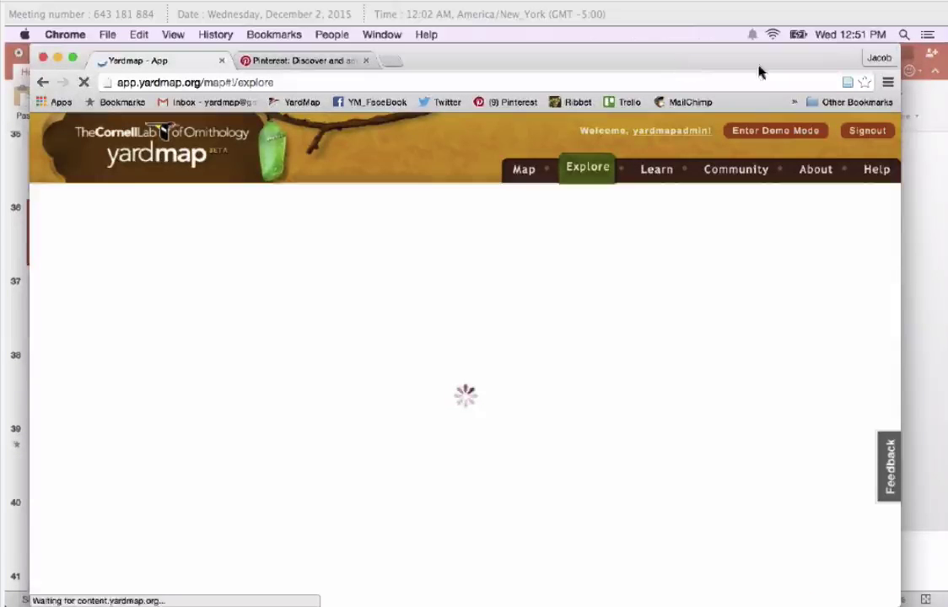
{"action": "scroll", "coordinate": [257, 351], "scroll_direction": "down", "scroll_amount": 5}
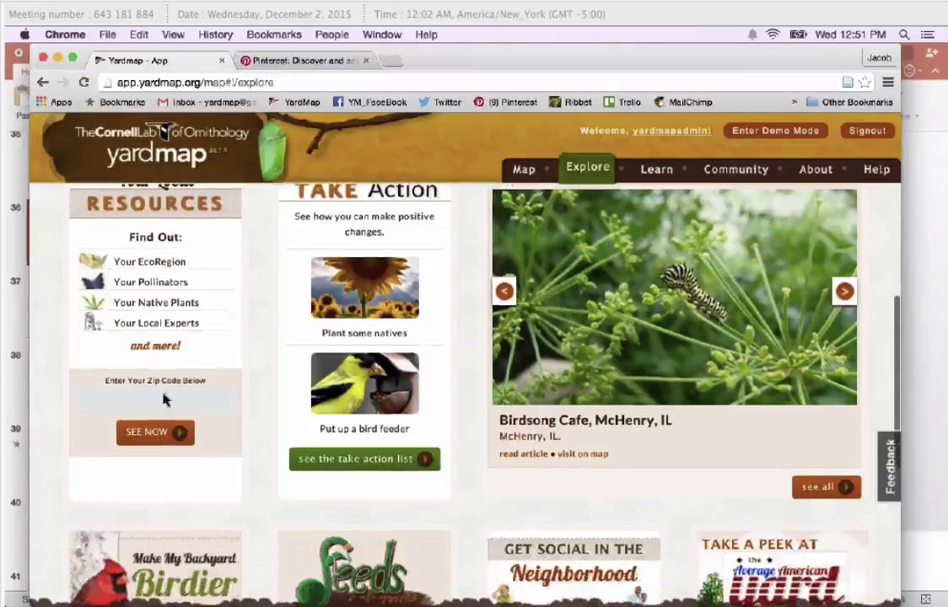
Look up the local resources for zip code 13827
{"action": "left_click", "coordinate": [162, 396]}
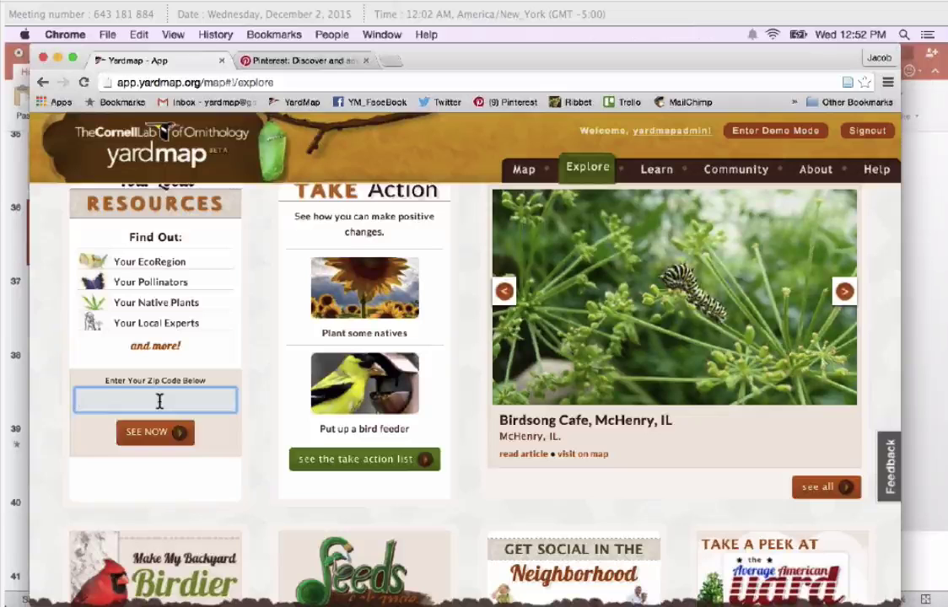
{"action": "type", "text": "13"}
{"action": "key", "text": "Down"}
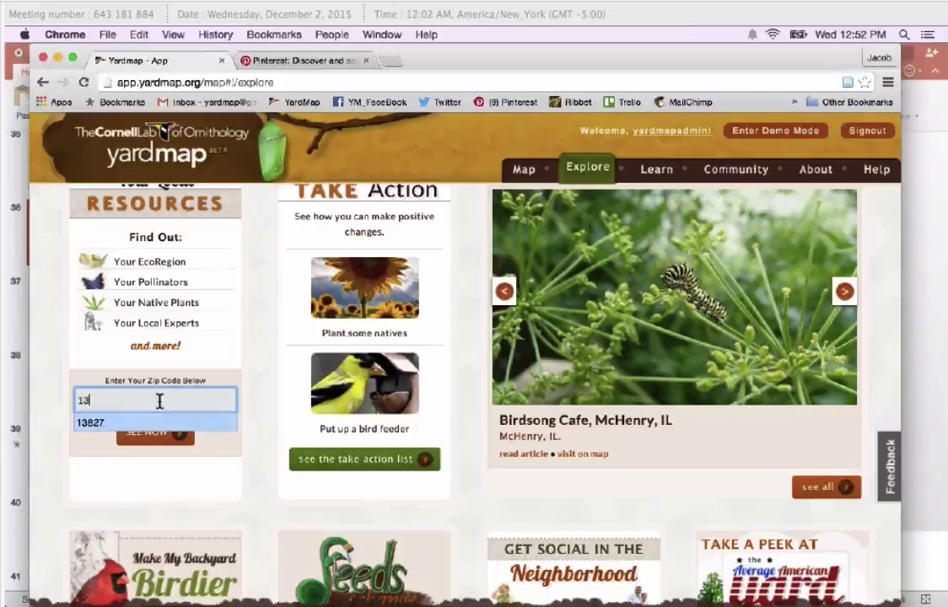
{"action": "key", "text": "Return"}
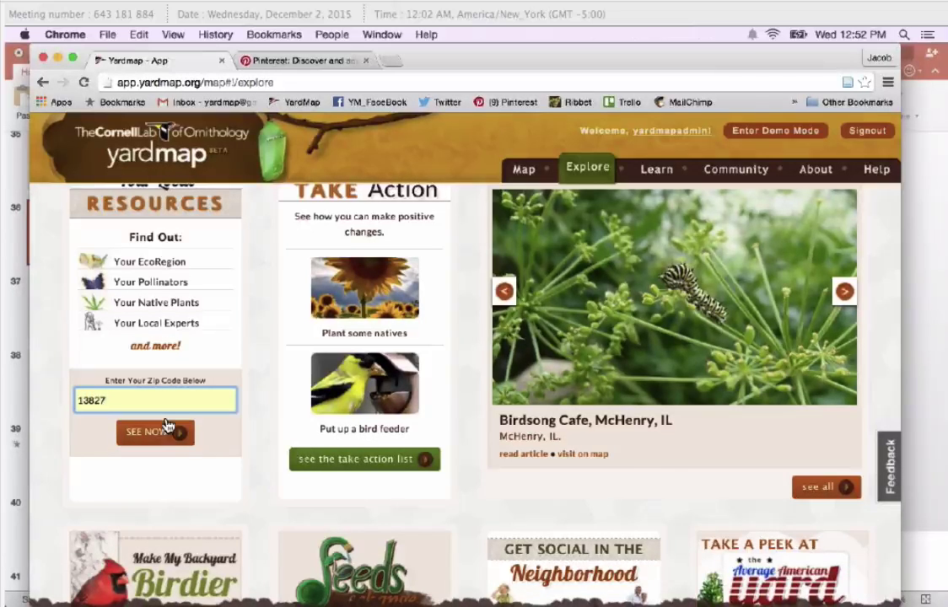
{"action": "left_click", "coordinate": [166, 447]}
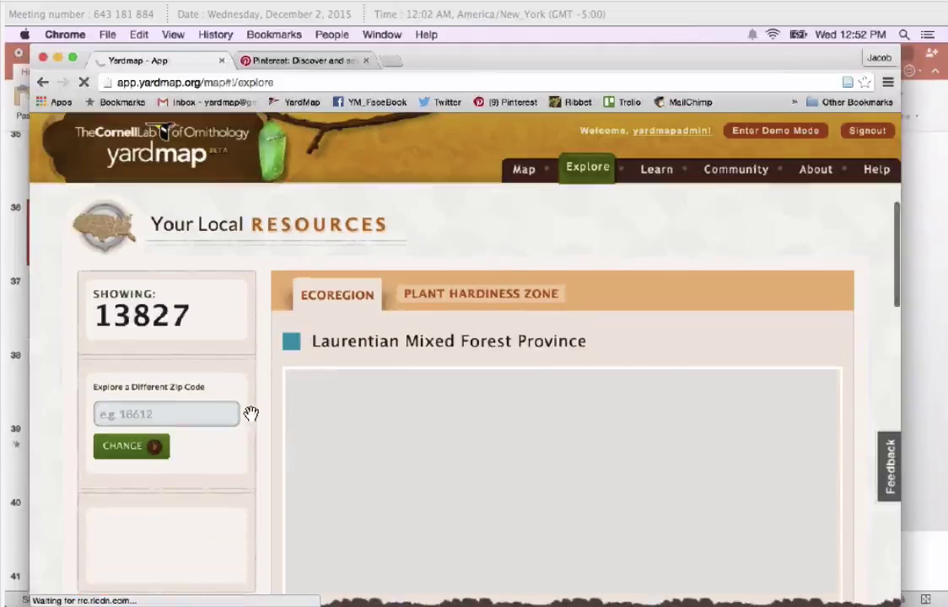
Browse the local resources and open the Lady Bird Johnson Wildflower Center's recommended native plants for New York
{"action": "scroll", "coordinate": [266, 433], "scroll_direction": "down", "scroll_amount": 10}
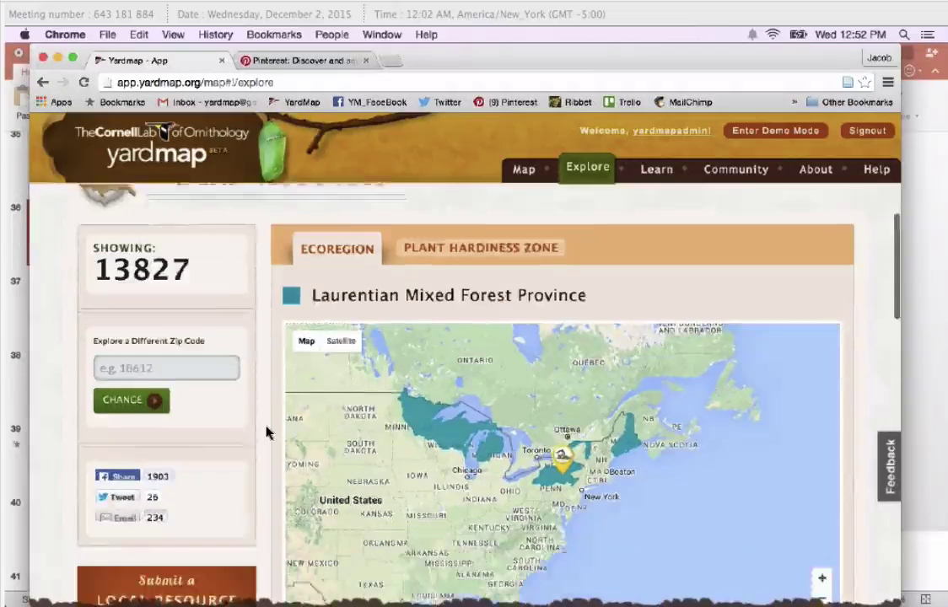
{"action": "scroll", "coordinate": [267, 433], "scroll_direction": "down", "scroll_amount": 5}
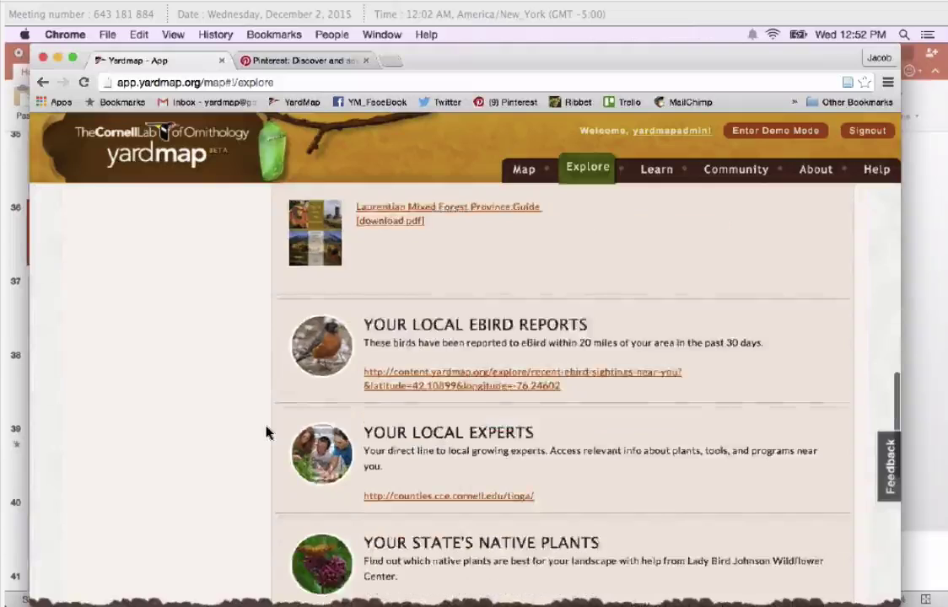
{"action": "left_click", "coordinate": [450, 432]}
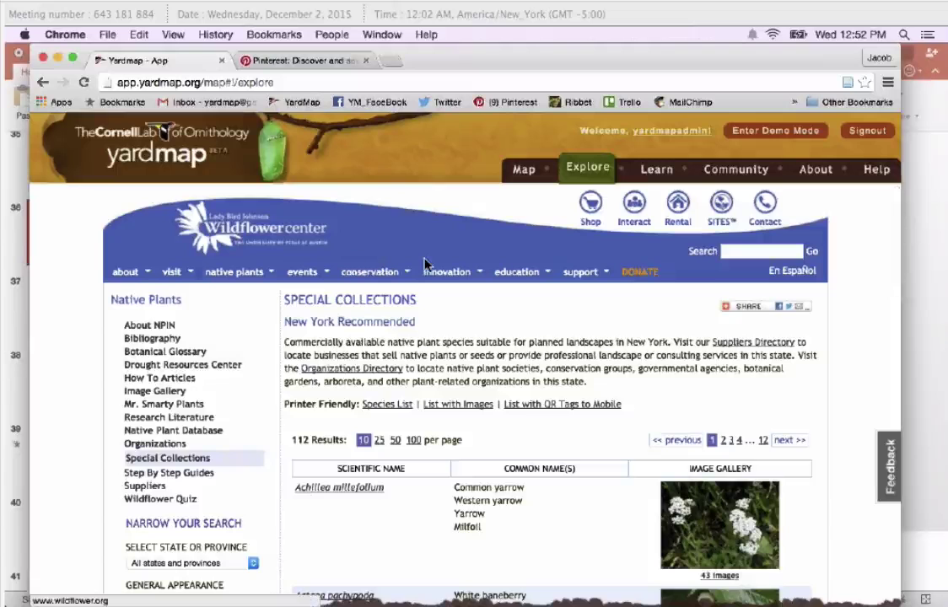
{"action": "scroll", "coordinate": [486, 415], "scroll_direction": "down", "scroll_amount": 1}
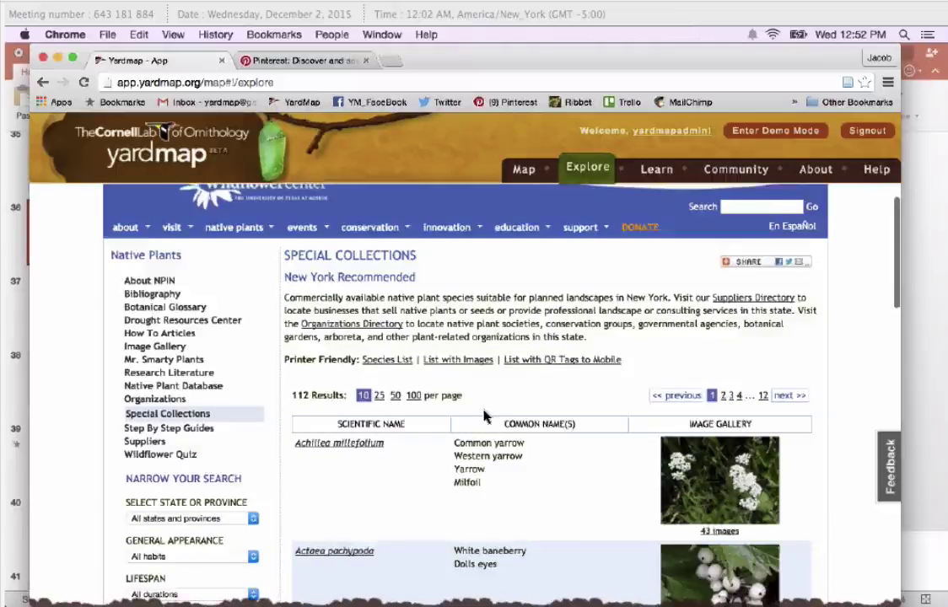
Go back to the Explore page and look over its local resources, Take Action and featured sites sections
{"action": "right_click", "coordinate": [492, 379]}
{"action": "left_click", "coordinate": [515, 415]}
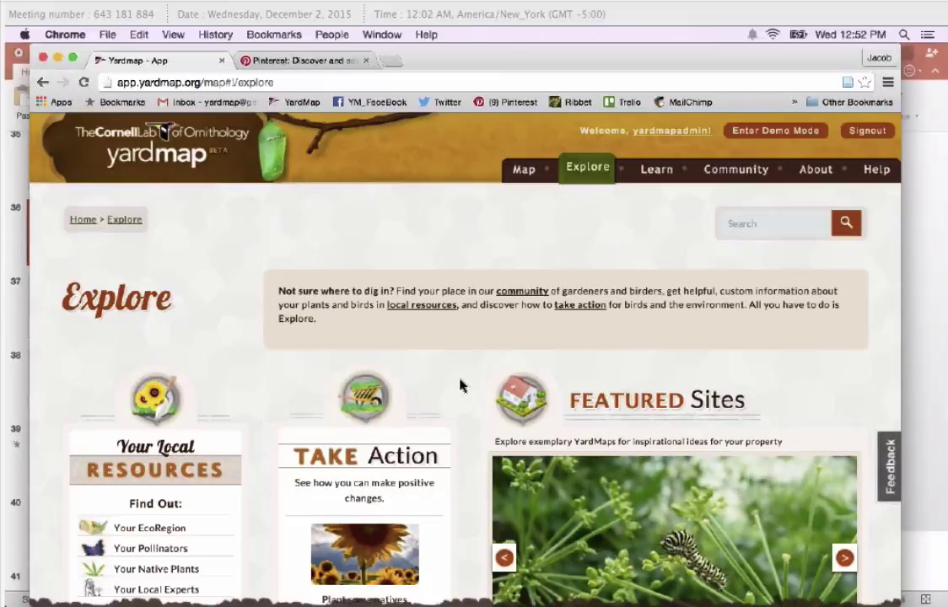
{"action": "scroll", "coordinate": [237, 379], "scroll_direction": "down", "scroll_amount": 1}
{"action": "scroll", "coordinate": [236, 379], "scroll_direction": "down", "scroll_amount": 1}
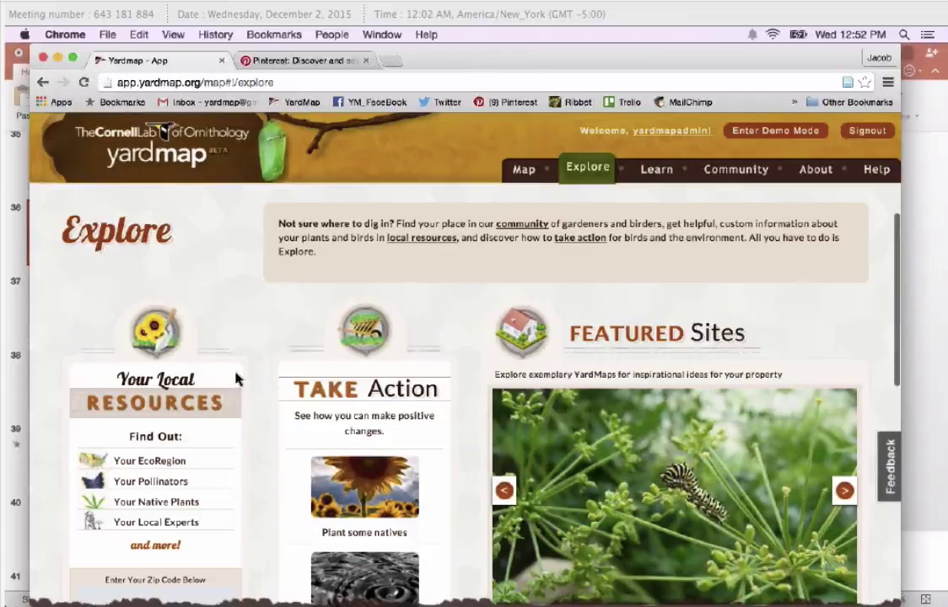
{"action": "scroll", "coordinate": [272, 387], "scroll_direction": "down", "scroll_amount": 5}
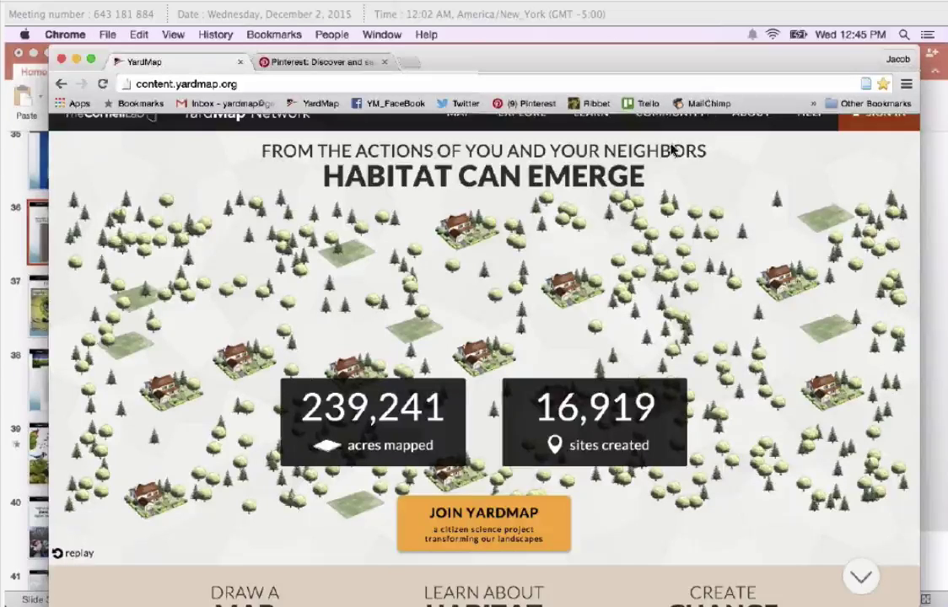
View the acres mapped and sites created figures on the YardMap home page
{"action": "scroll", "coordinate": [522, 338], "scroll_direction": "up", "scroll_amount": 1}
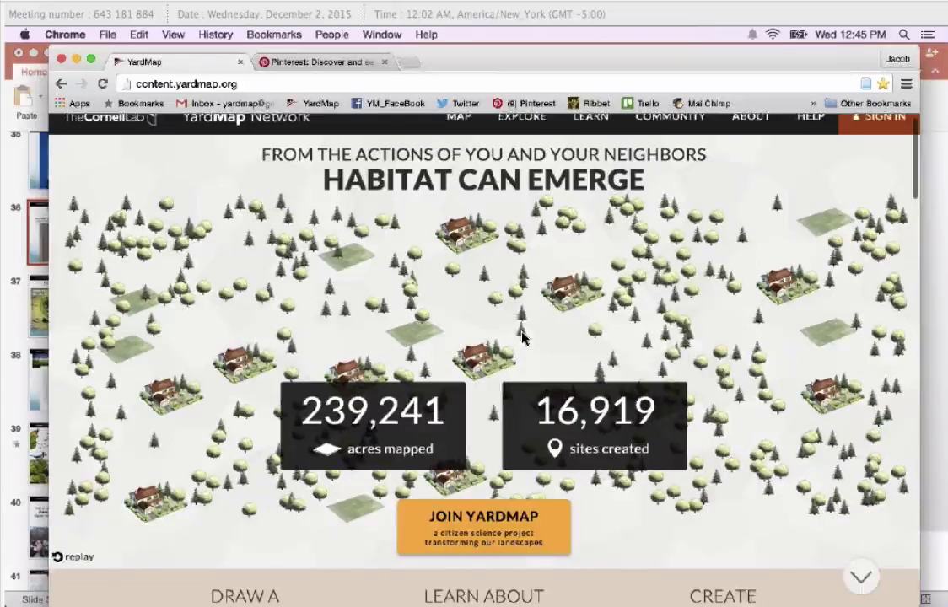
{"action": "scroll", "coordinate": [522, 337], "scroll_direction": "up", "scroll_amount": 1}
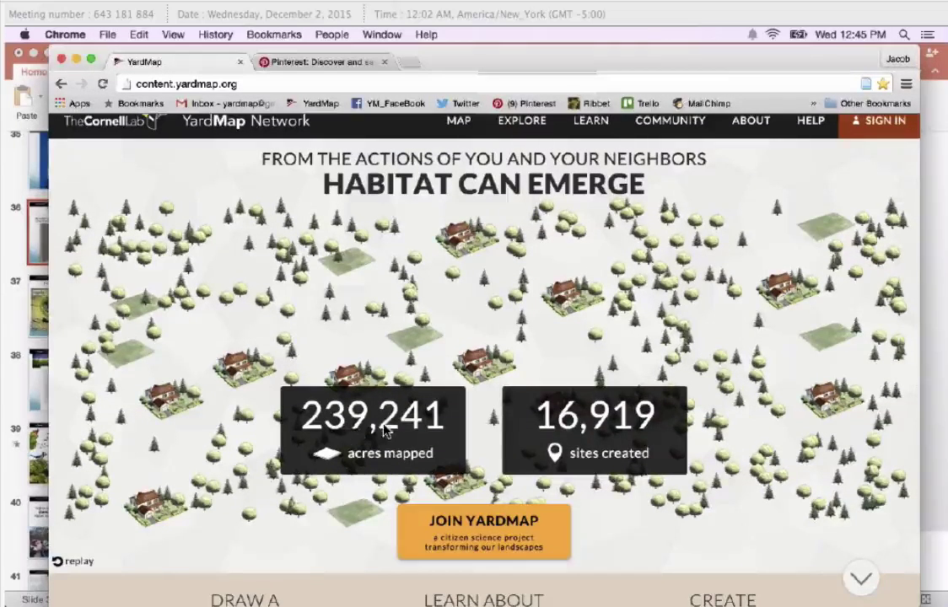